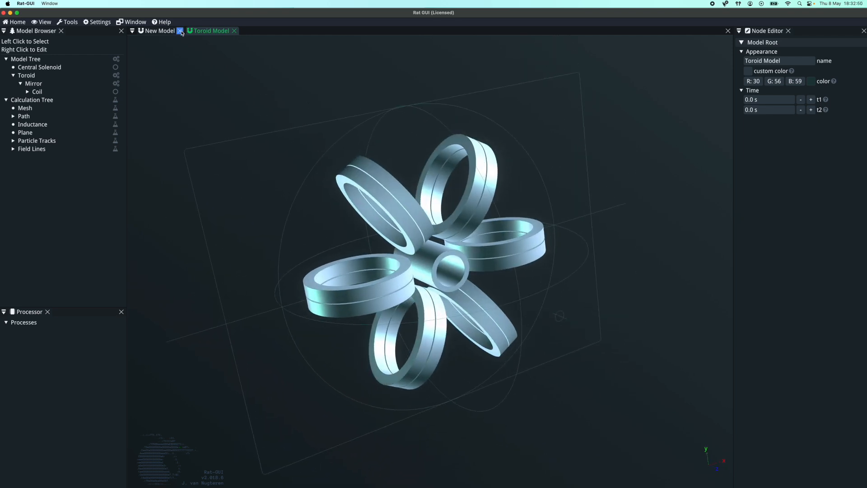
Close the New Model document and add a powering circuit to the Mesh calculation of the toroid model
{"action": "left_click", "coordinate": [182, 31]}
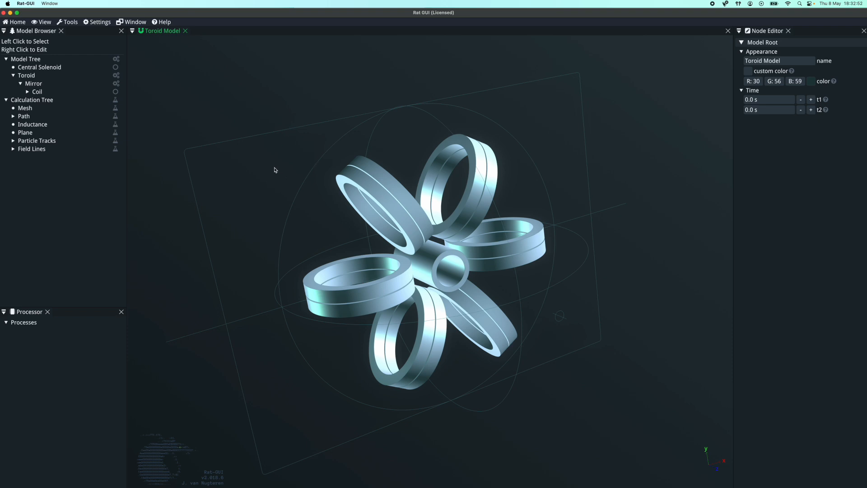
{"action": "left_click", "coordinate": [68, 109]}
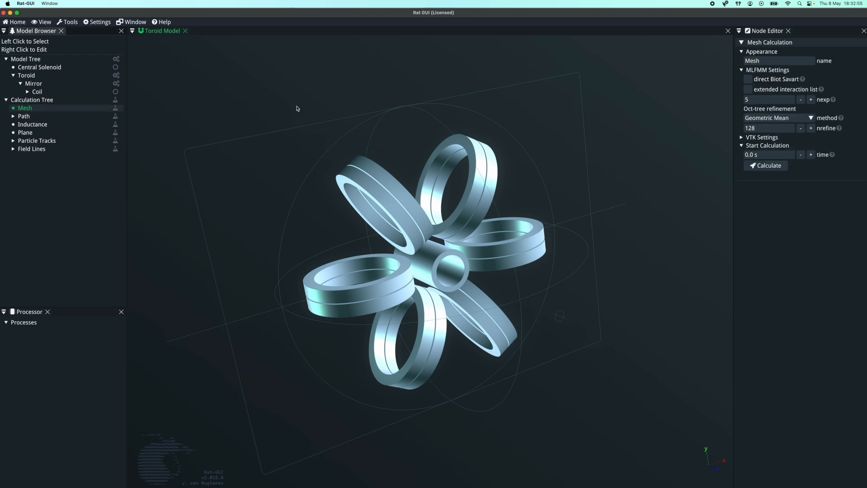
{"action": "right_click", "coordinate": [51, 109]}
{"action": "mouse_move", "coordinate": [100, 151]}
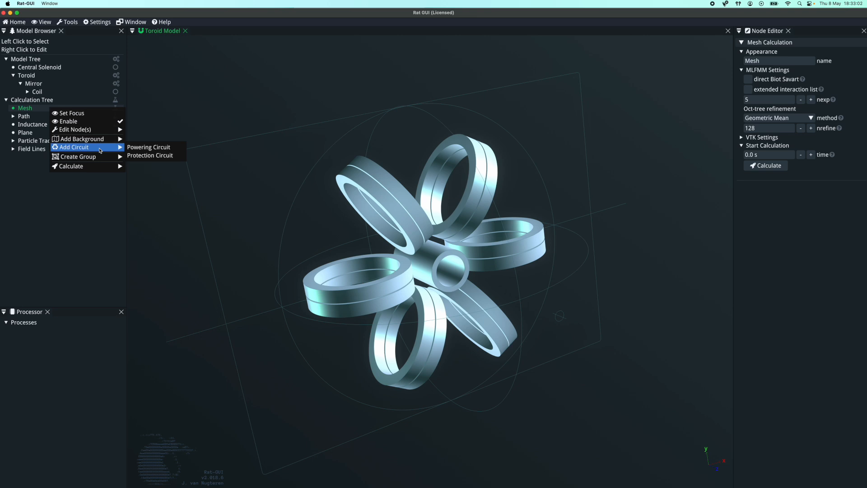
{"action": "left_click", "coordinate": [140, 148]}
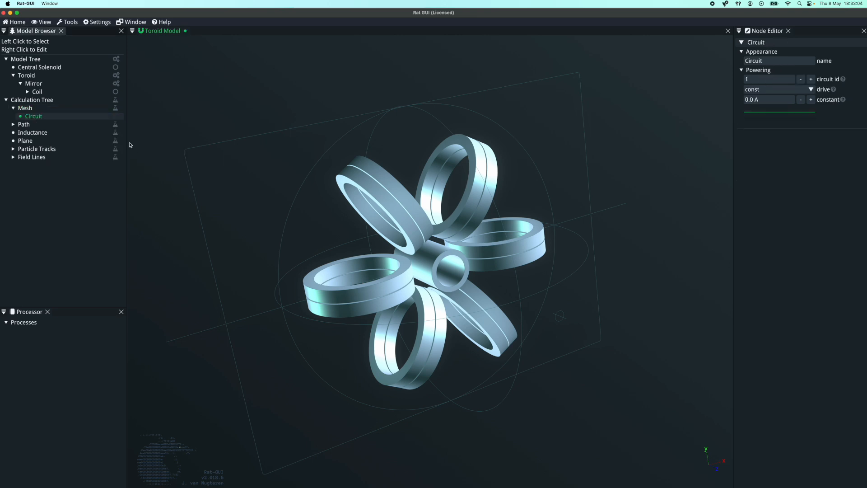
Check the circuit ids of both coils, and give the Mesh circuit a sin drive with an amplitude of 1000 A
{"action": "left_click", "coordinate": [52, 69]}
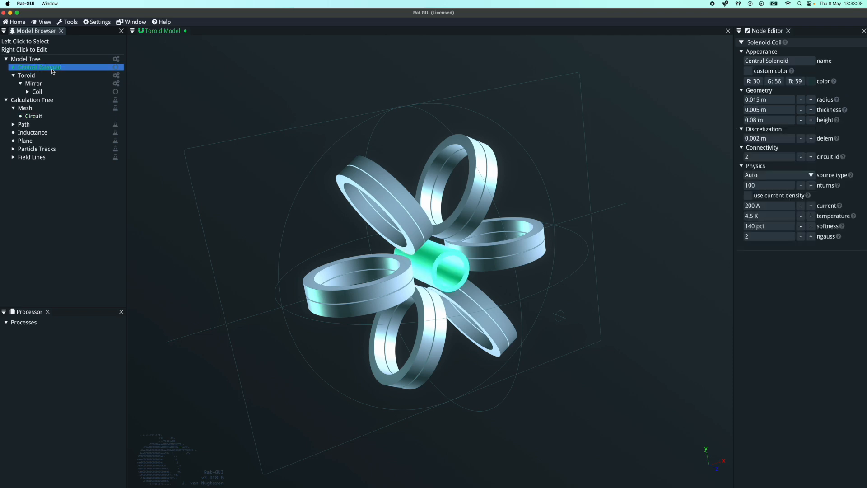
{"action": "left_click", "coordinate": [44, 91]}
{"action": "left_click", "coordinate": [61, 70]}
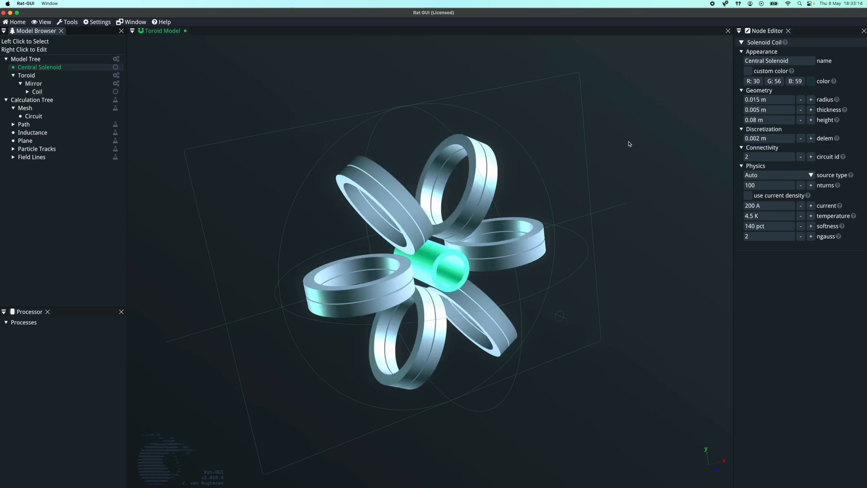
{"action": "left_click", "coordinate": [63, 90]}
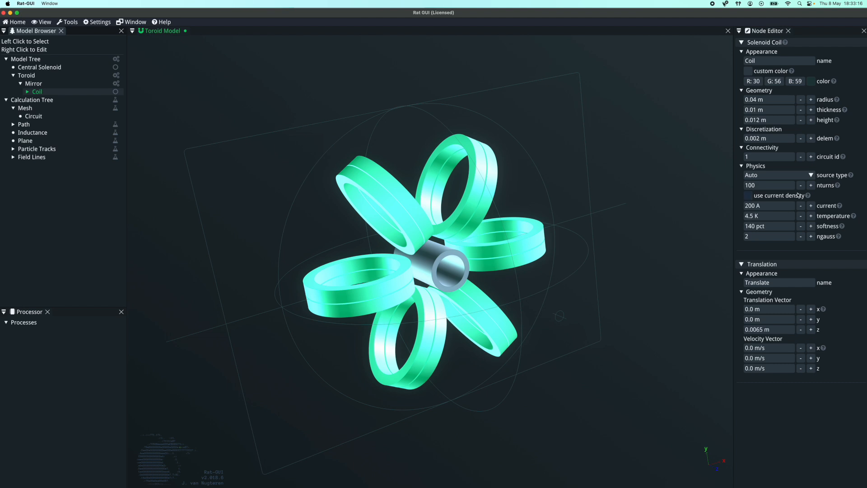
{"action": "left_click", "coordinate": [56, 117]}
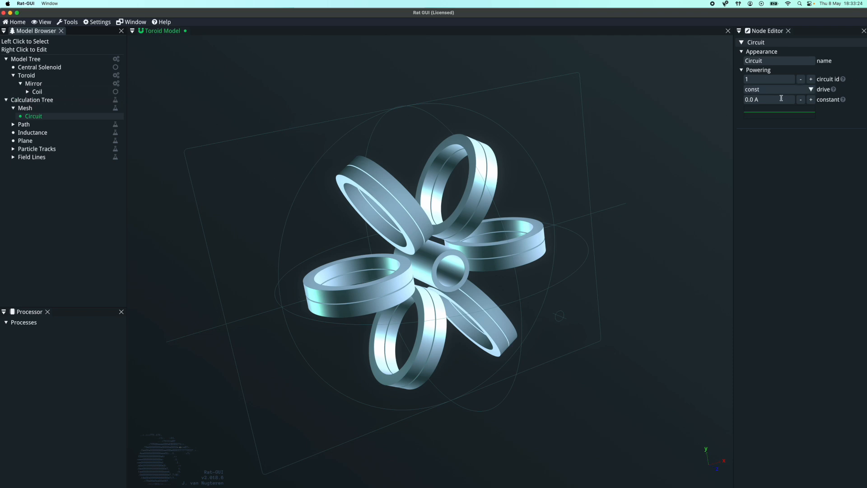
{"action": "left_click", "coordinate": [795, 91]}
{"action": "left_click", "coordinate": [775, 117]}
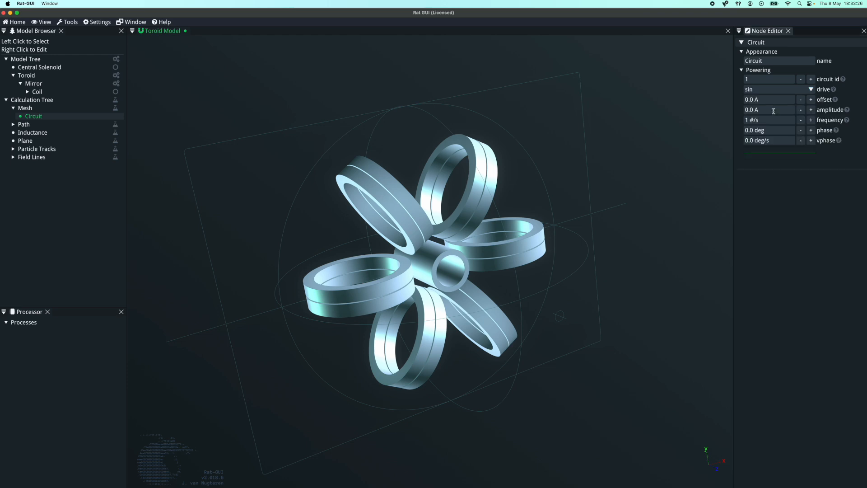
{"action": "left_click", "coordinate": [774, 111]}
{"action": "type", "text": "1000"}
{"action": "key", "text": "Return"}
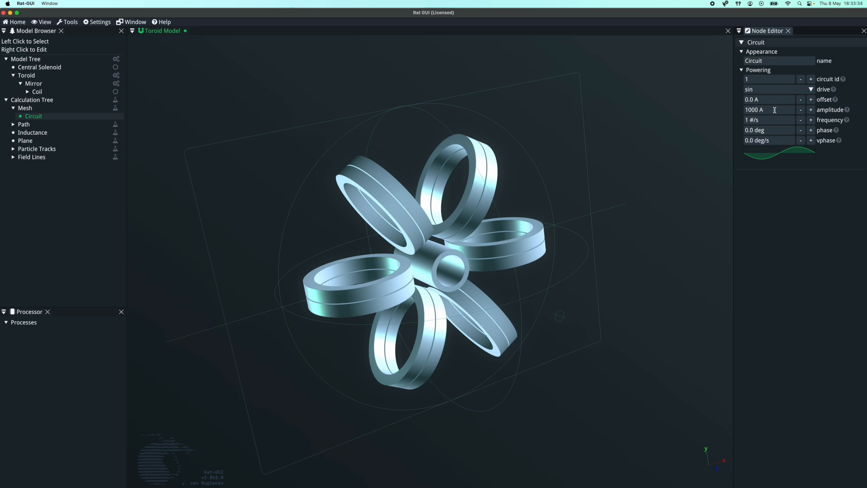
{"action": "mouse_move", "coordinate": [785, 155]}
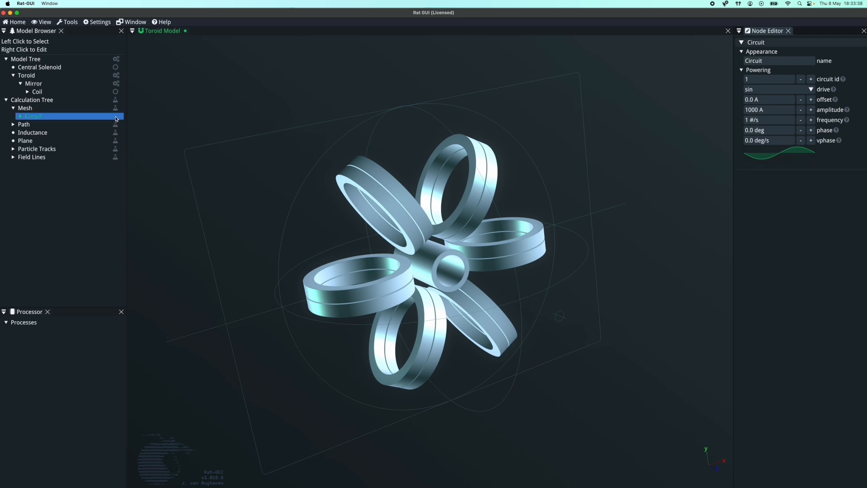
Set the Central Solenoid's current to 900 A
{"action": "left_click", "coordinate": [67, 71]}
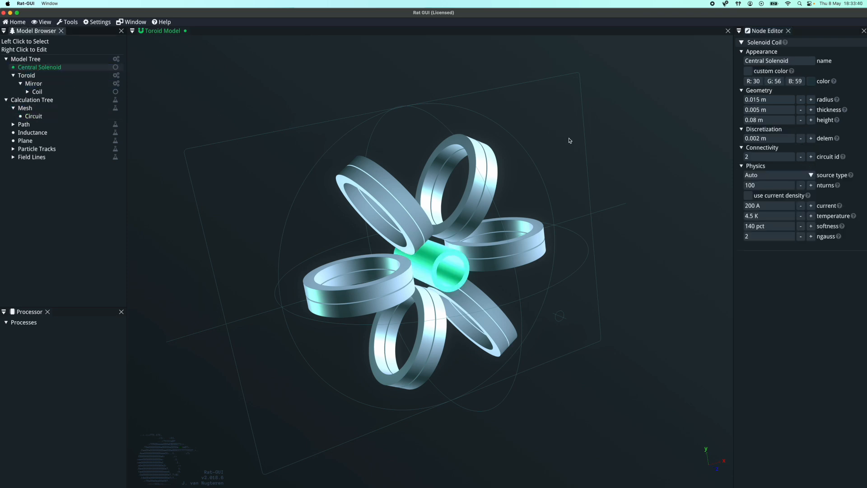
{"action": "left_click", "coordinate": [767, 206]}
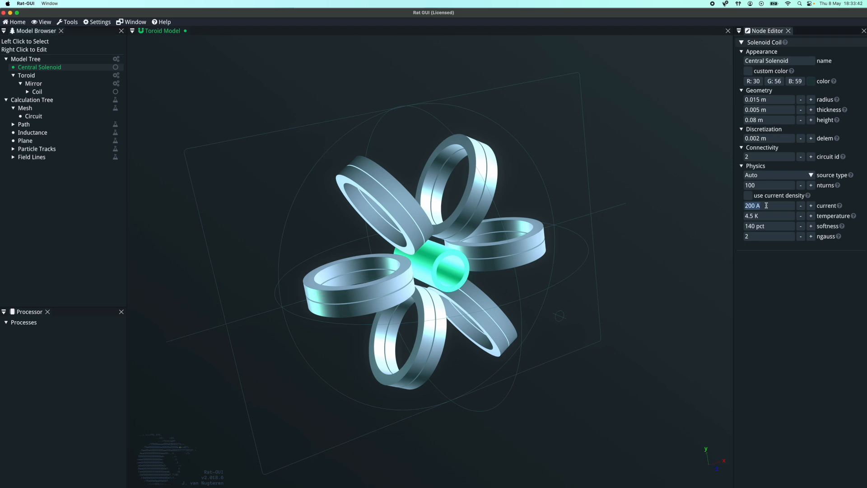
{"action": "type", "text": "900"}
{"action": "key", "text": "Return"}
{"action": "left_click_drag", "start_coordinate": [368, 256], "coordinate": [338, 243]}
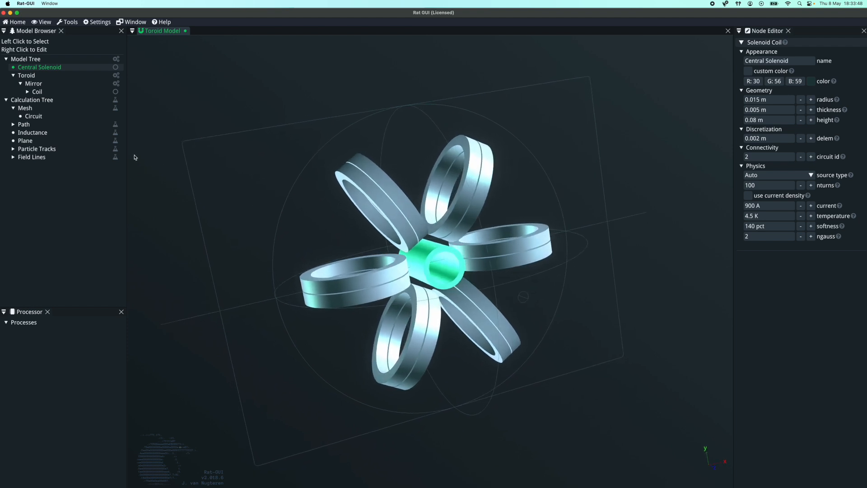
Add the Nb3Sn Fresca2 LTS cable material to the Central Solenoid
{"action": "right_click", "coordinate": [45, 68]}
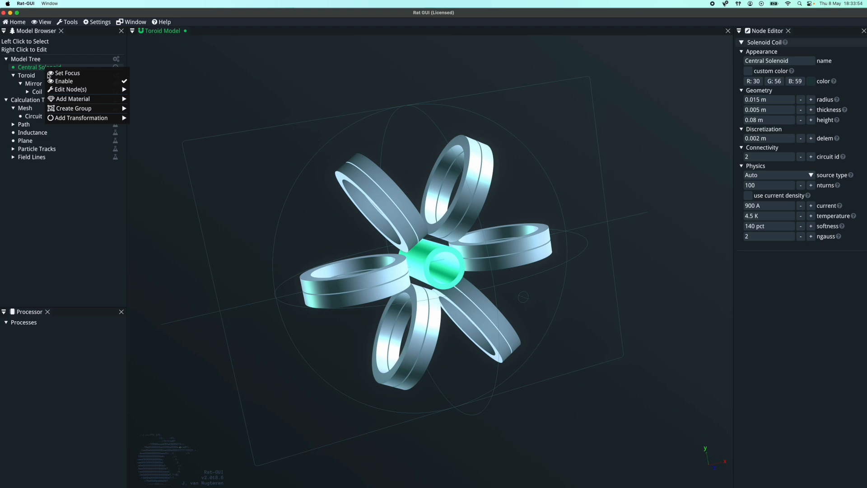
{"action": "mouse_move", "coordinate": [76, 99]}
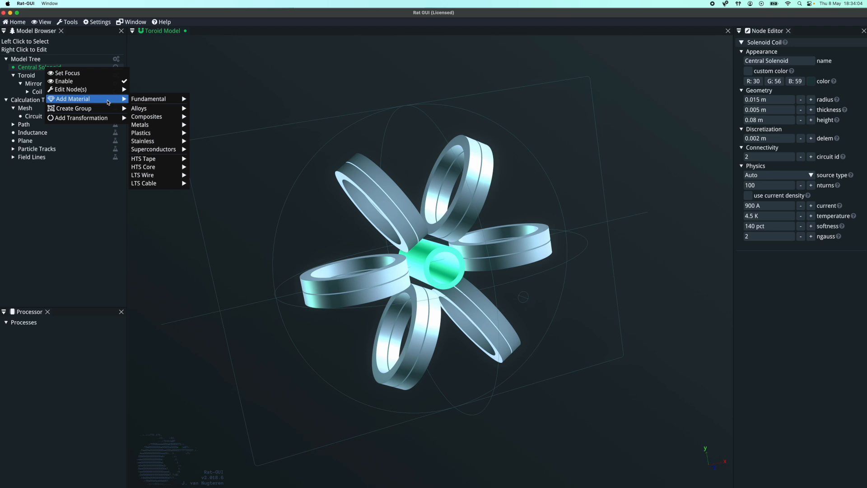
{"action": "mouse_move", "coordinate": [153, 185]}
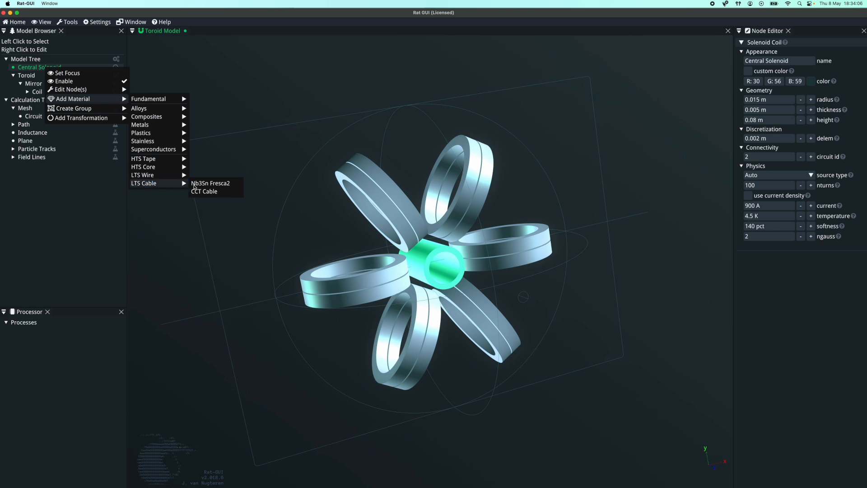
{"action": "left_click", "coordinate": [208, 183]}
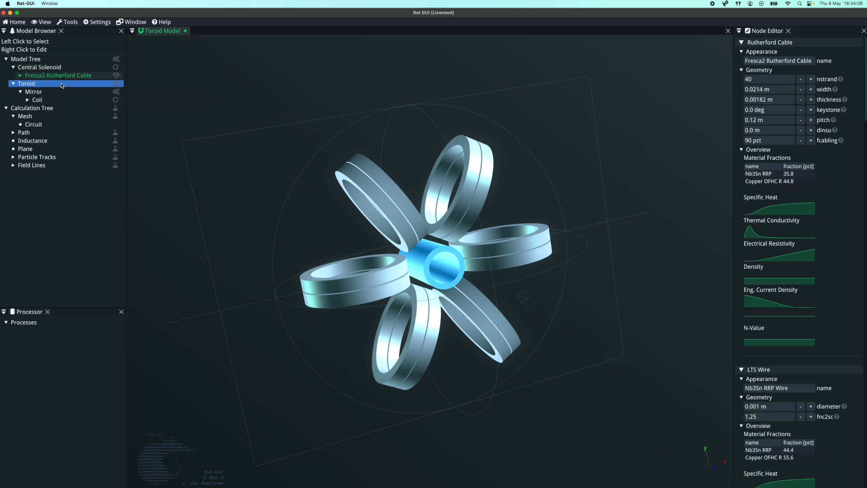
Assign the Nb3Sn Fresca2 LTS cable material to the Coil inside the Toroid's Mirror group
{"action": "left_click", "coordinate": [47, 101]}
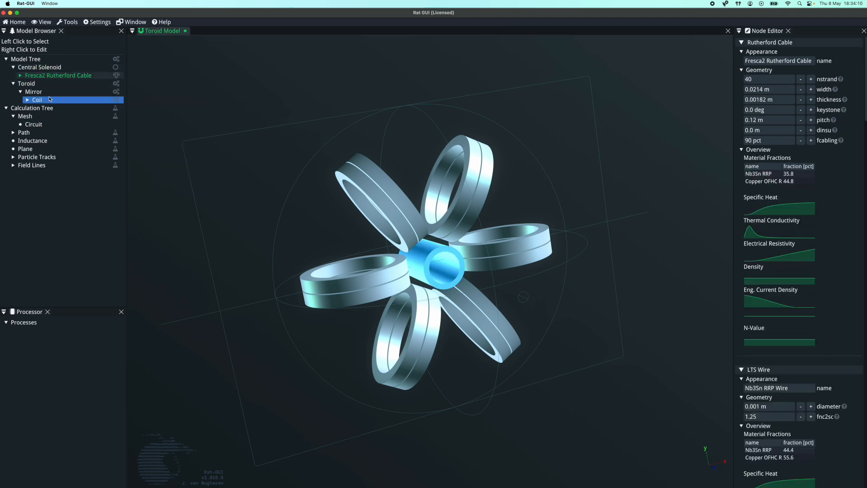
{"action": "left_click", "coordinate": [78, 76]}
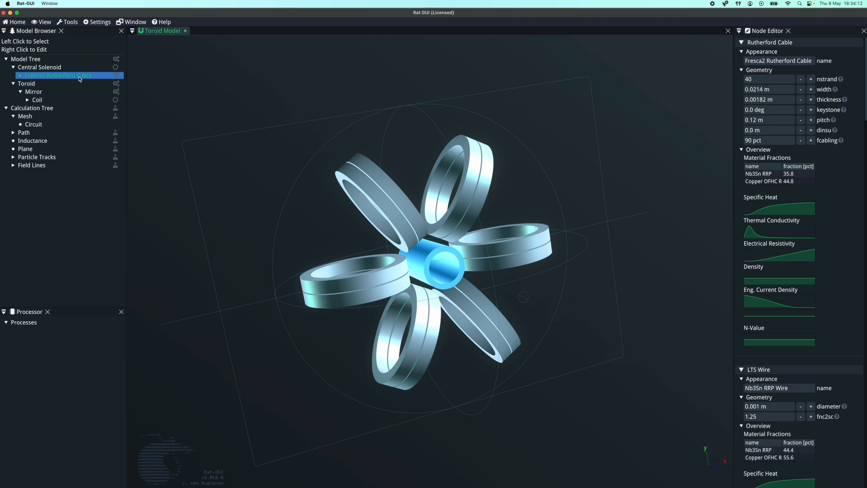
{"action": "left_click", "coordinate": [53, 109]}
{"action": "left_click", "coordinate": [52, 101]}
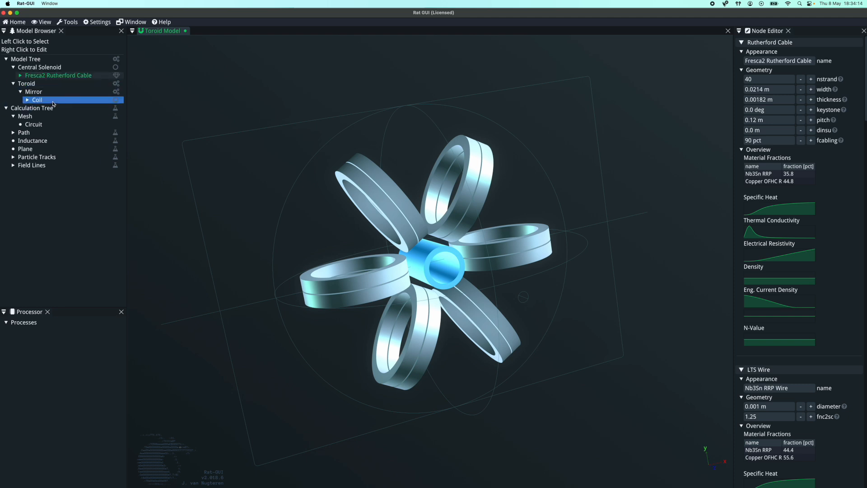
{"action": "right_click", "coordinate": [53, 103]}
{"action": "mouse_move", "coordinate": [101, 143]}
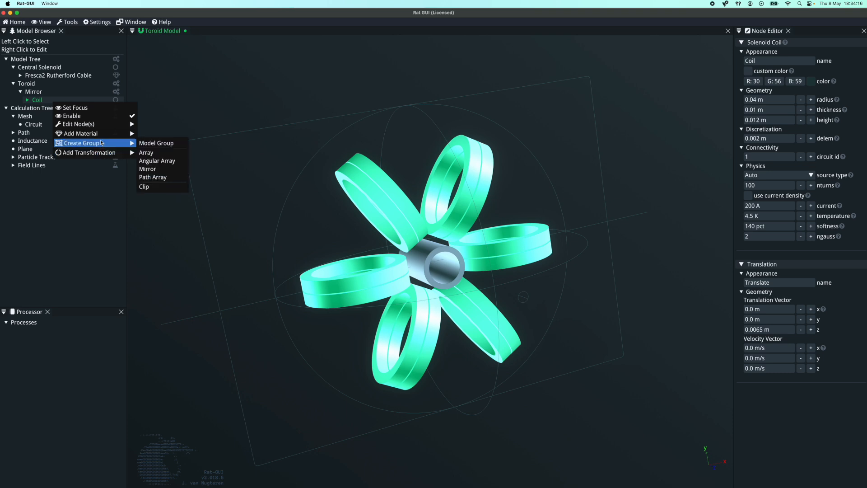
{"action": "mouse_move", "coordinate": [176, 220]}
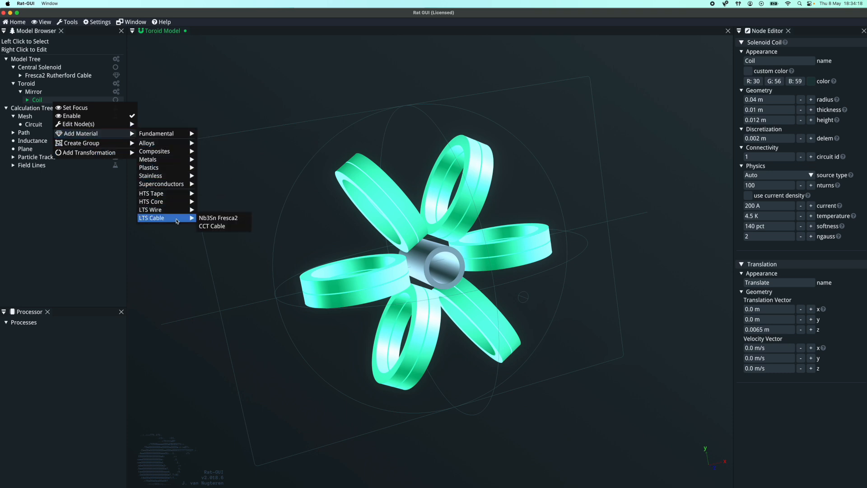
{"action": "left_click", "coordinate": [209, 221]}
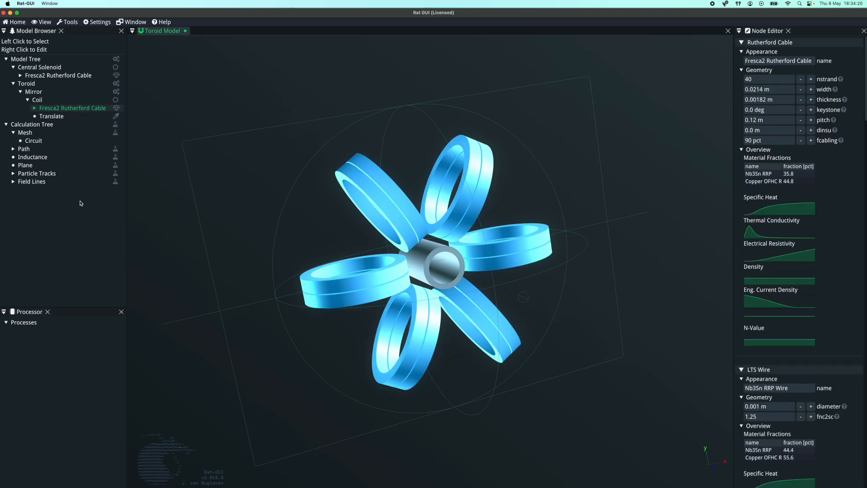
Set the output directory in the Mesh calculation's VTK settings to the paraviewData folder on the Desktop
{"action": "left_click", "coordinate": [66, 166]}
{"action": "left_click", "coordinate": [53, 133]}
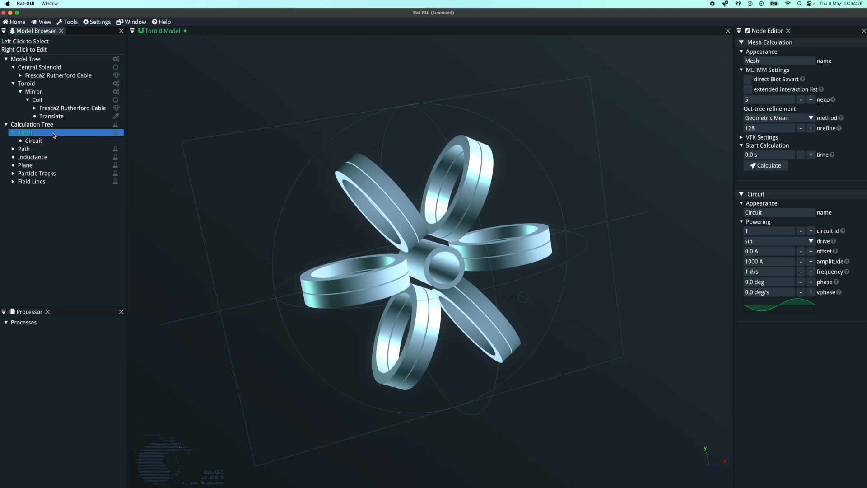
{"action": "left_click", "coordinate": [47, 142]}
{"action": "left_click", "coordinate": [46, 135]}
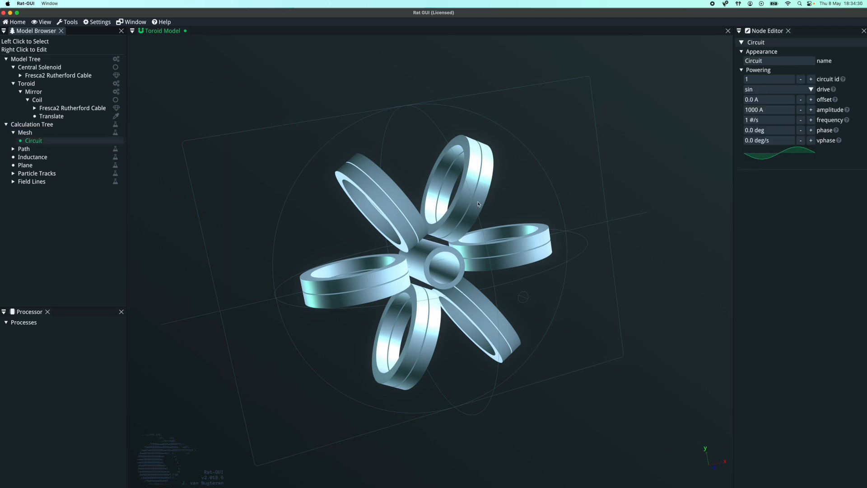
{"action": "left_click", "coordinate": [64, 136]}
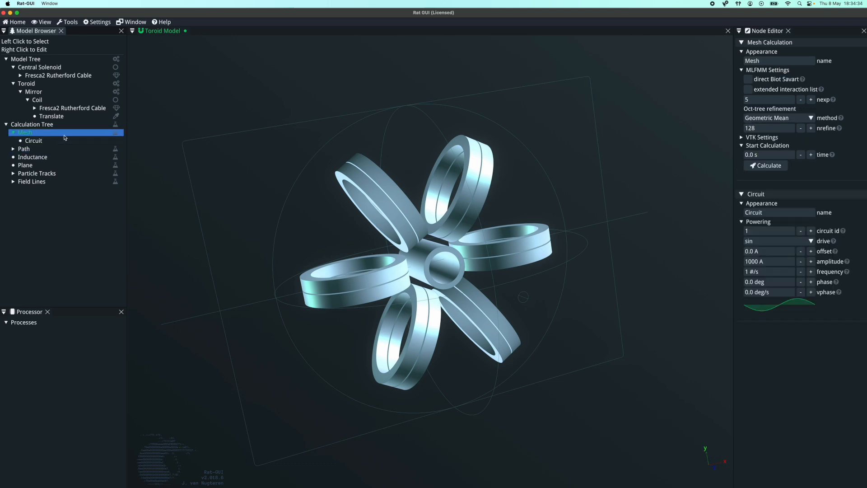
{"action": "left_click", "coordinate": [741, 138]}
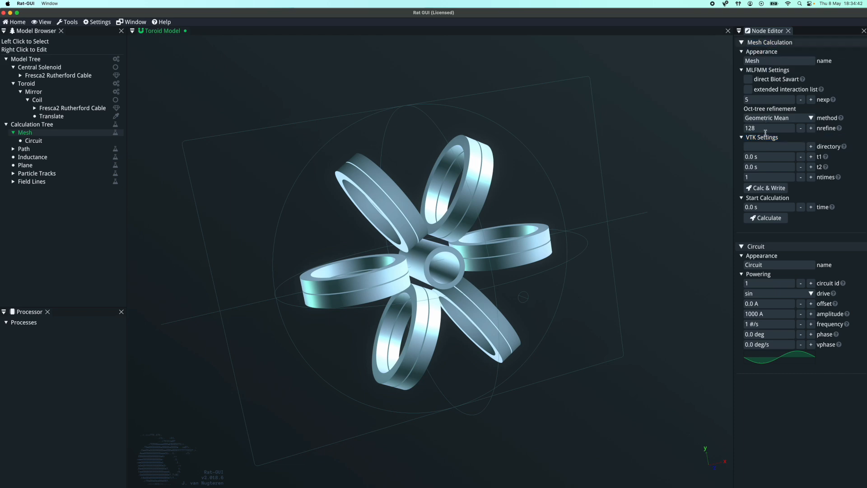
{"action": "left_click", "coordinate": [811, 146]}
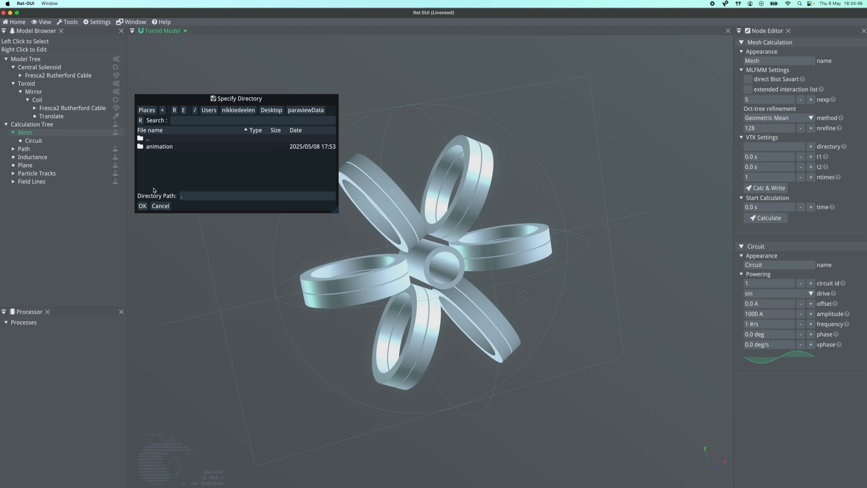
{"action": "left_click", "coordinate": [142, 206]}
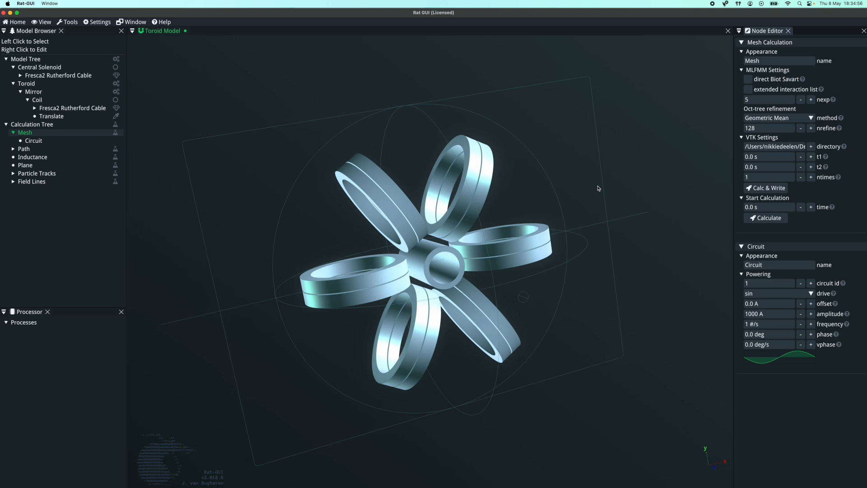
Set t2 to 1 s and ntimes to 25 in the Mesh calculation's VTK settings
{"action": "left_click_drag", "start_coordinate": [531, 263], "coordinate": [655, 232]}
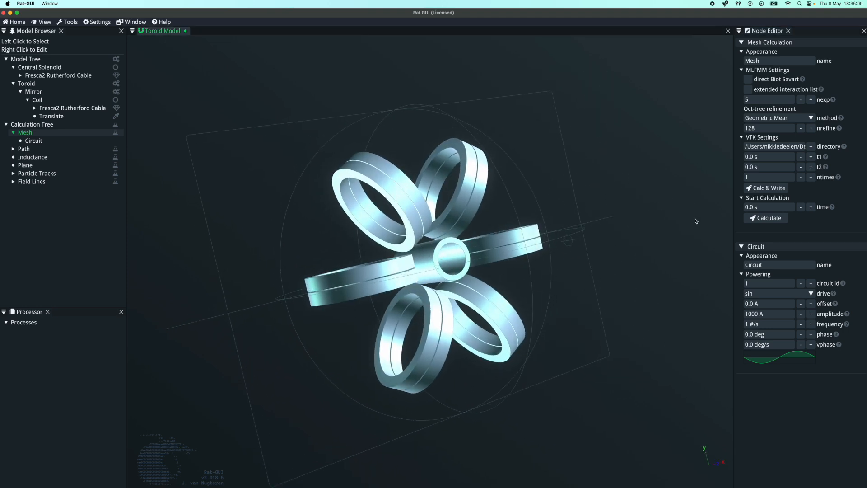
{"action": "left_click", "coordinate": [785, 167]}
{"action": "type", "text": "1"}
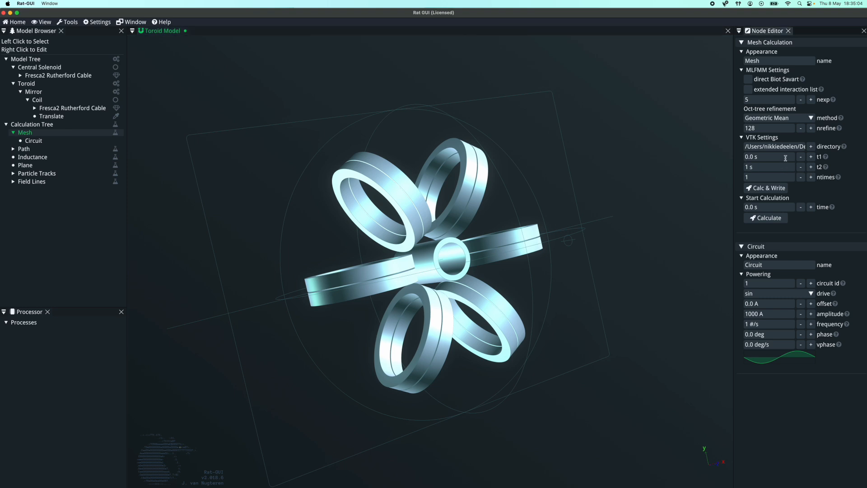
{"action": "mouse_move", "coordinate": [826, 158]}
{"action": "left_click", "coordinate": [771, 178]}
{"action": "type", "text": "25"}
{"action": "mouse_move", "coordinate": [785, 361]}
{"action": "left_click", "coordinate": [406, 192]}
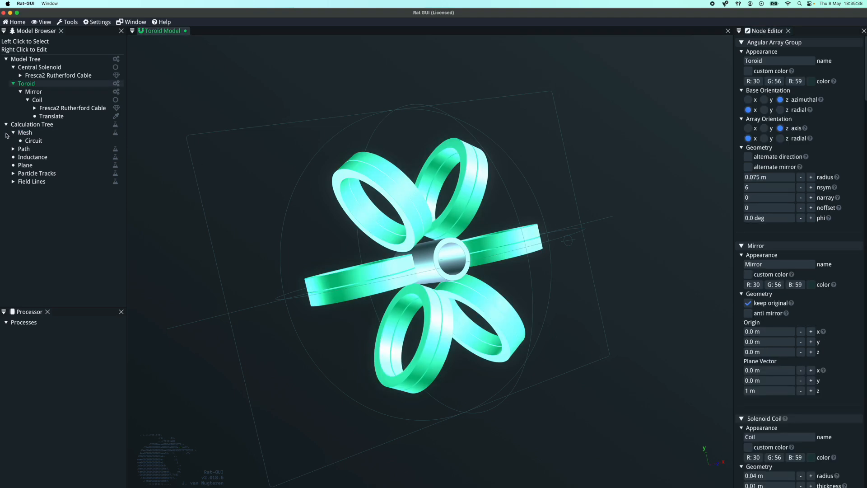
{"action": "left_click", "coordinate": [25, 133]}
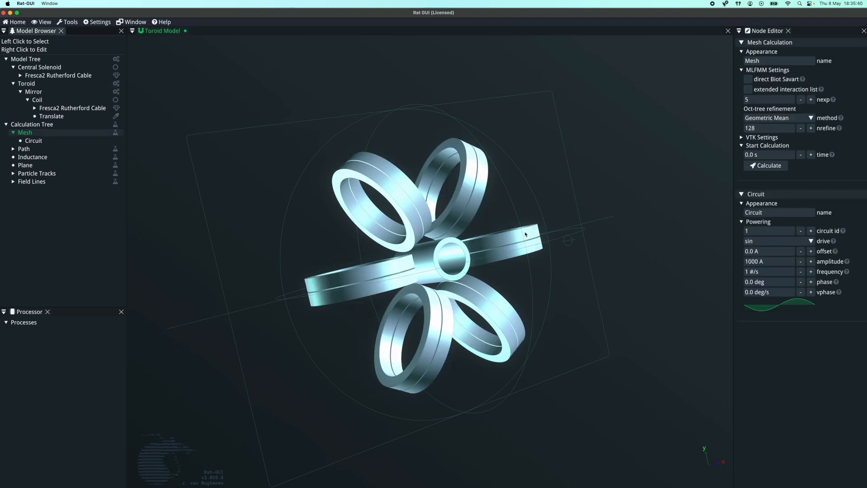
{"action": "left_click", "coordinate": [741, 137]}
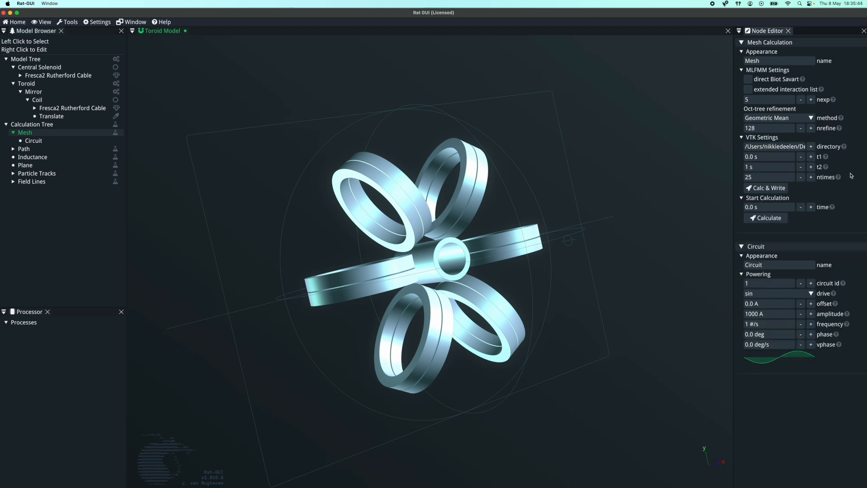
Run the Mesh calculation with VTK file output and show the log of its running process
{"action": "left_click", "coordinate": [773, 193]}
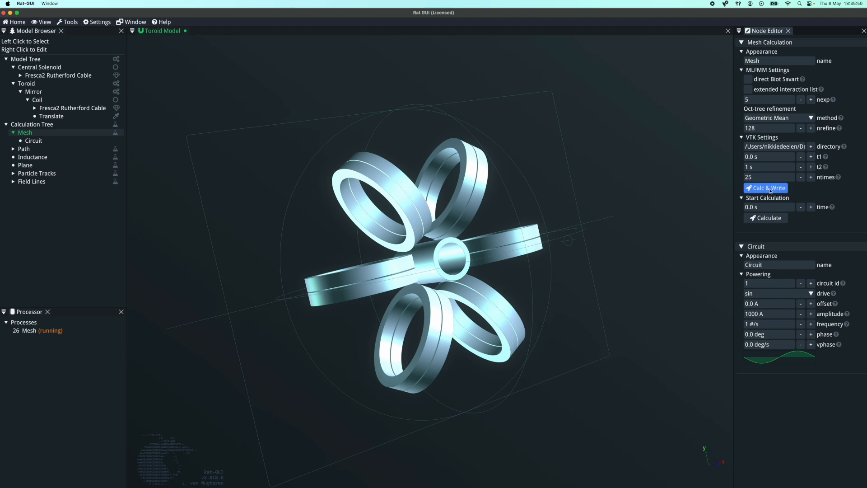
{"action": "right_click", "coordinate": [43, 334]}
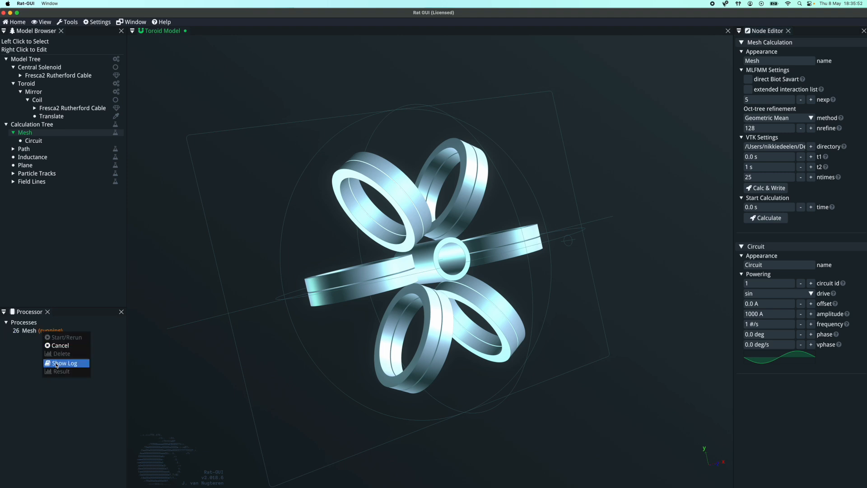
{"action": "left_click", "coordinate": [68, 361]}
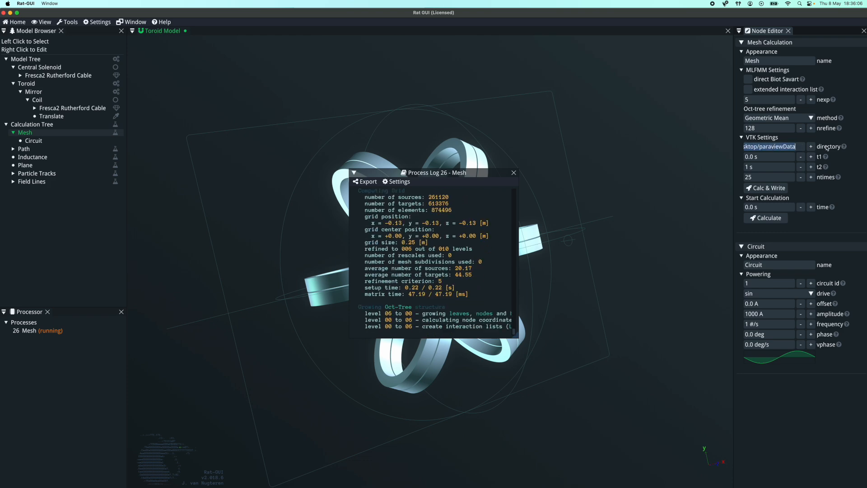
Create a folder named newDat on the Desktop while choosing the Mesh calculation's VTK output directory
{"action": "left_click", "coordinate": [796, 146]}
{"action": "left_click", "coordinate": [811, 146]}
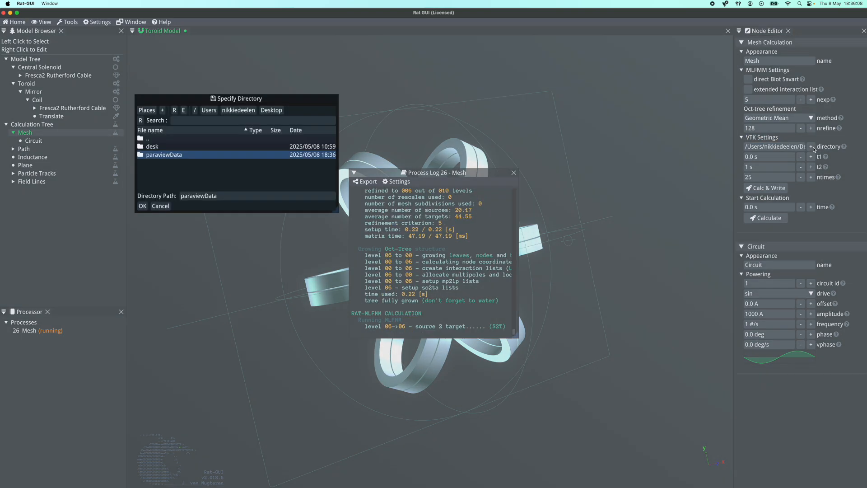
{"action": "left_click", "coordinate": [162, 109]}
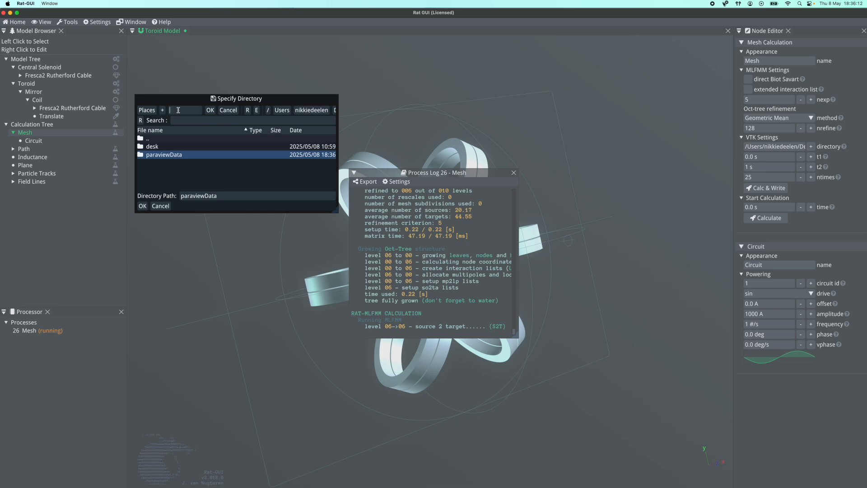
{"action": "type", "text": "newDat"}
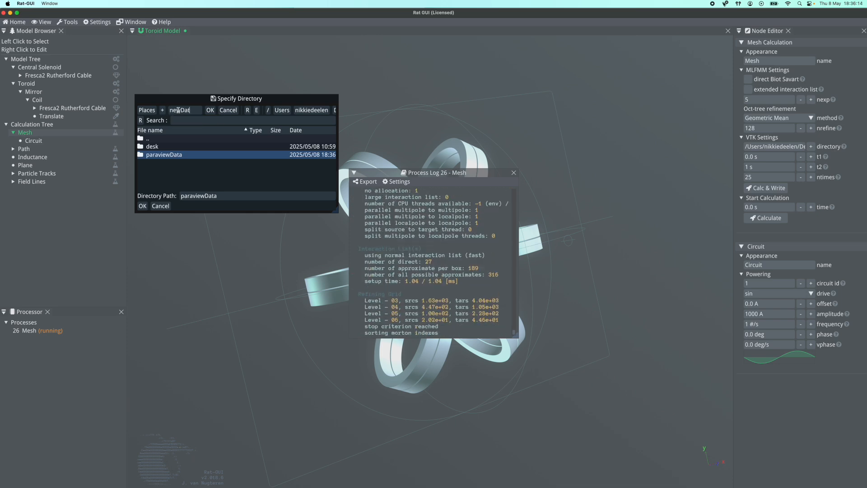
{"action": "left_click", "coordinate": [212, 111]}
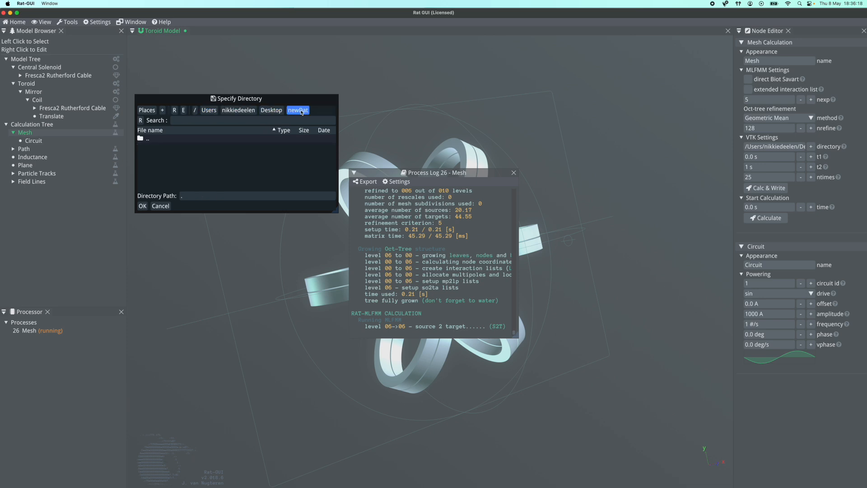
Choose the existing paraviewData folder on the Desktop as the Mesh calculation's VTK output directory
{"action": "left_click", "coordinate": [271, 110]}
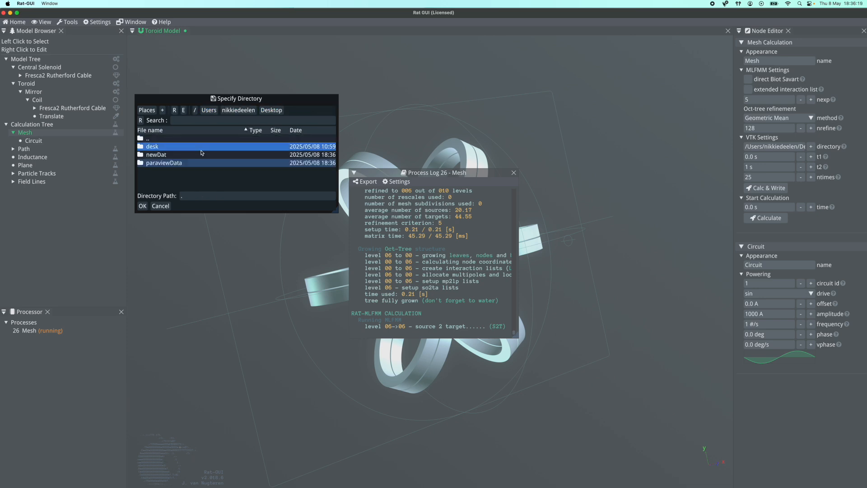
{"action": "double_click", "coordinate": [179, 166]}
{"action": "left_click", "coordinate": [143, 206]}
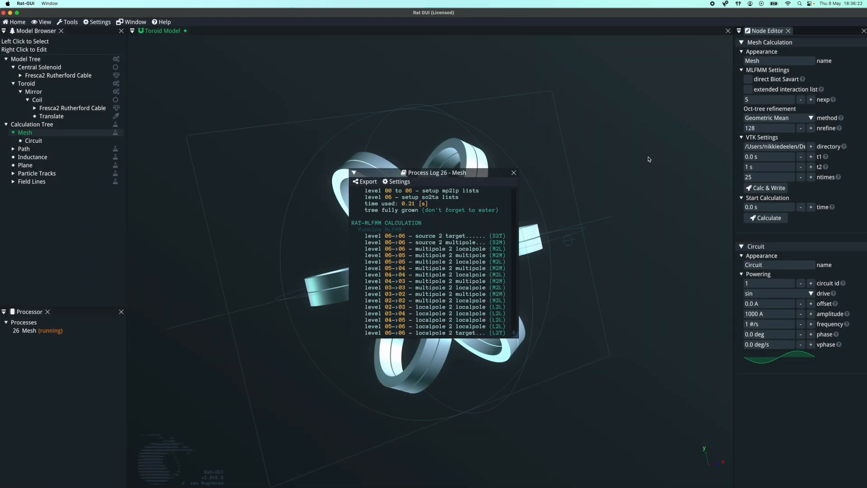
{"action": "mouse_move", "coordinate": [844, 147]}
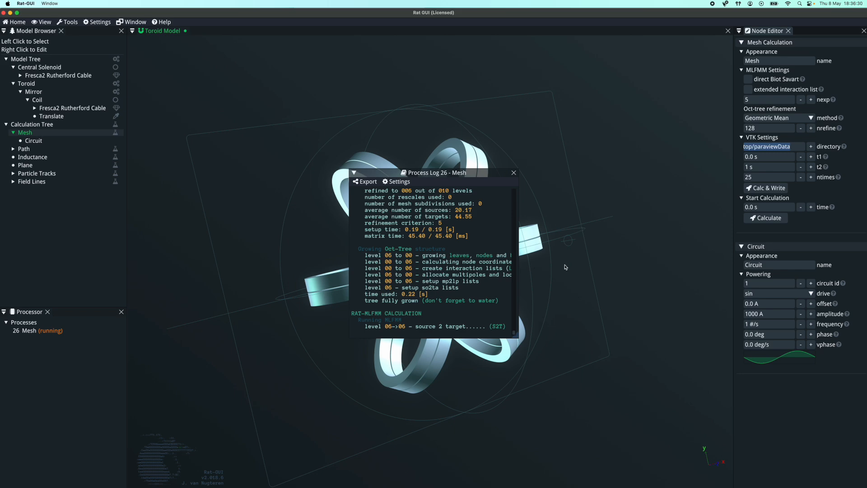
Switch to ParaView and check its version and website in the About information
{"action": "key", "text": "ctrl+Up"}
{"action": "left_click", "coordinate": [309, 100]}
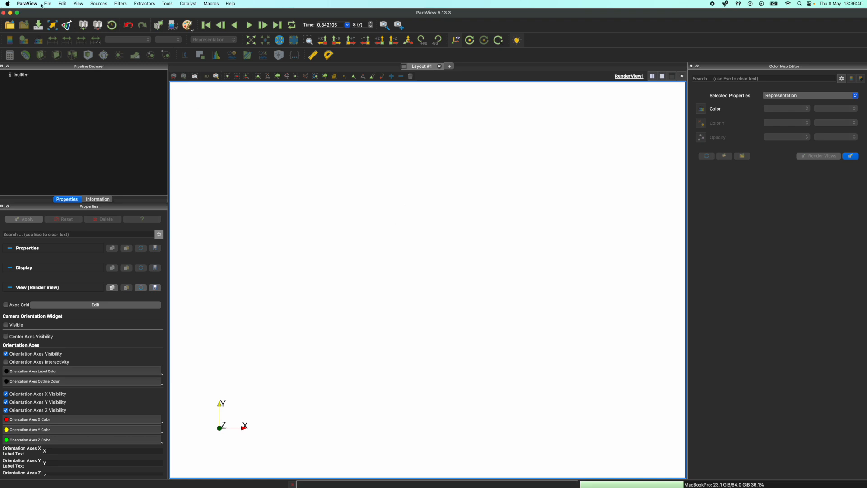
{"action": "left_click", "coordinate": [27, 4]}
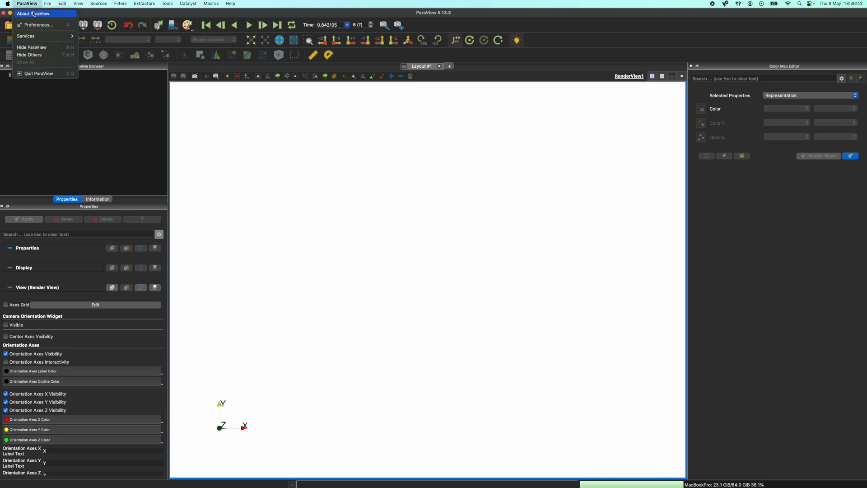
{"action": "left_click", "coordinate": [33, 14]}
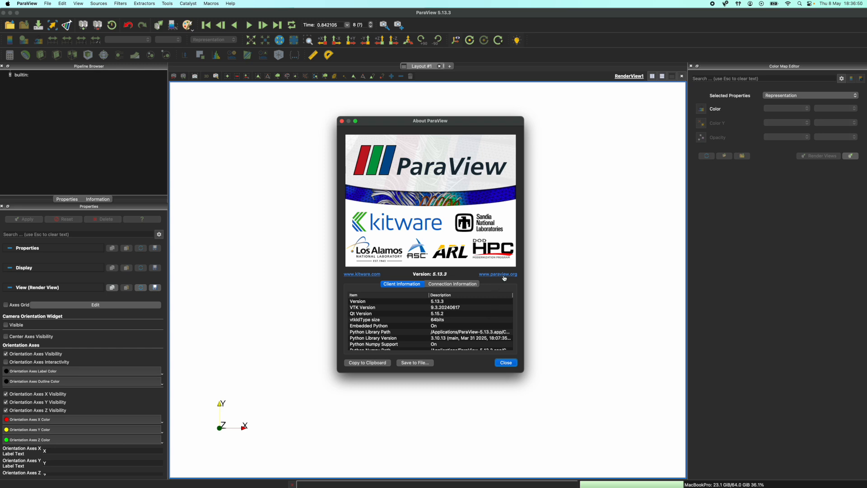
{"action": "left_click", "coordinate": [506, 363]}
Return to Rat-GUI and review the written VTK files in the Mesh process log
{"action": "key", "text": "ctrl+Up"}
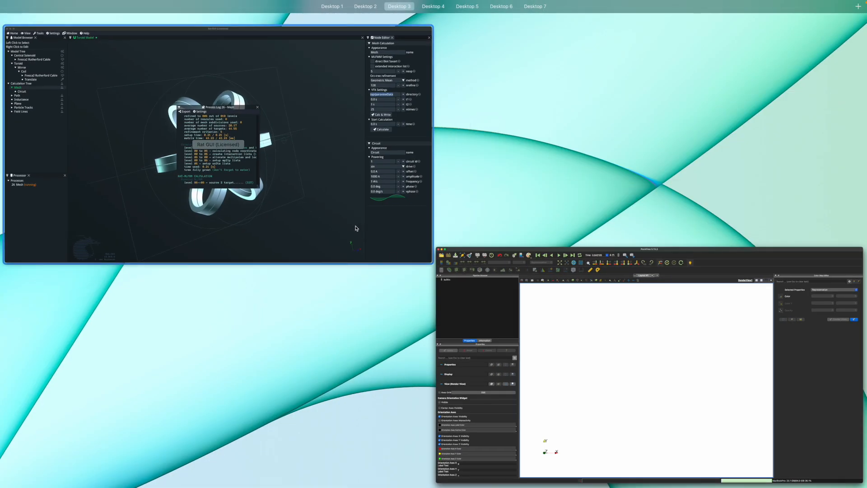
{"action": "left_click", "coordinate": [357, 231]}
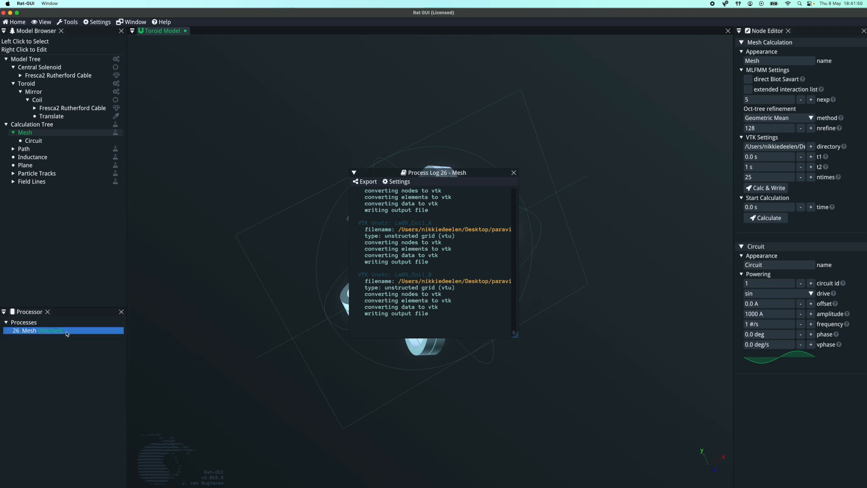
{"action": "scroll", "coordinate": [469, 244], "scroll_direction": "up", "scroll_amount": 10}
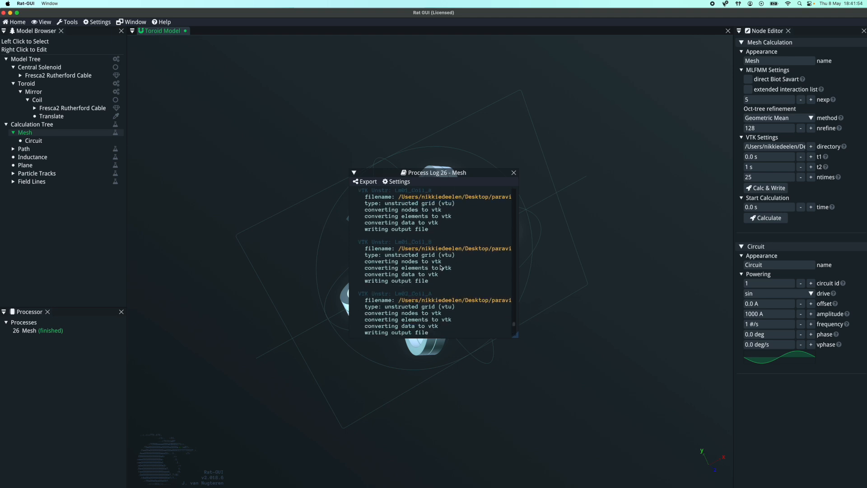
Switch to the Finder window of the paraviewData folder and look through coilmesh.pvd and the exported .vtu files
{"action": "key", "text": "ctrl+Up"}
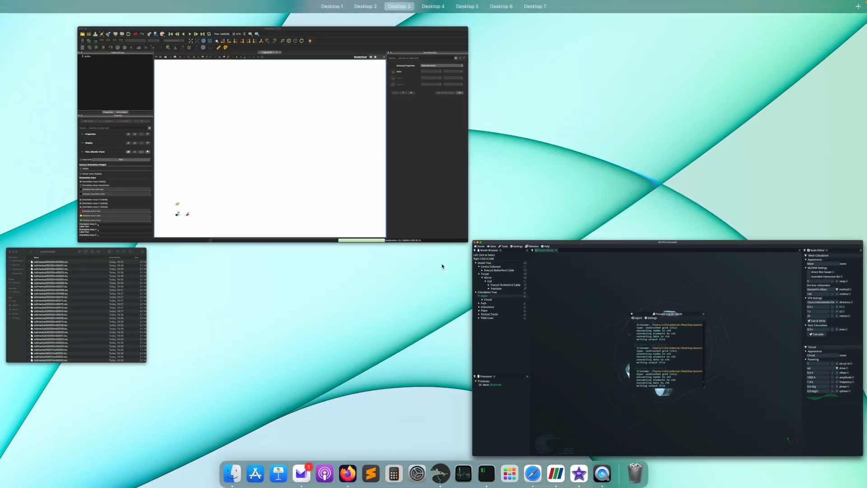
{"action": "left_click", "coordinate": [133, 274]}
{"action": "scroll", "coordinate": [388, 217], "scroll_direction": "up", "scroll_amount": 1}
{"action": "left_click", "coordinate": [346, 128]}
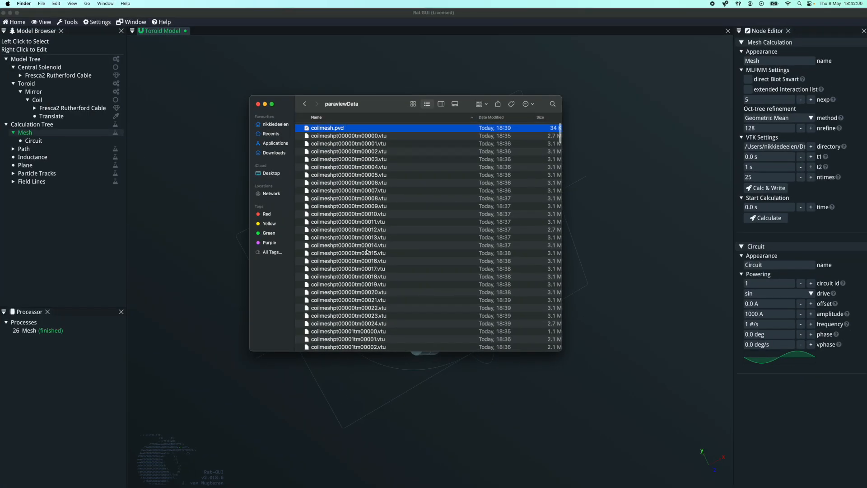
{"action": "scroll", "coordinate": [386, 242], "scroll_direction": "down", "scroll_amount": 15}
{"action": "scroll", "coordinate": [386, 243], "scroll_direction": "up", "scroll_amount": 15}
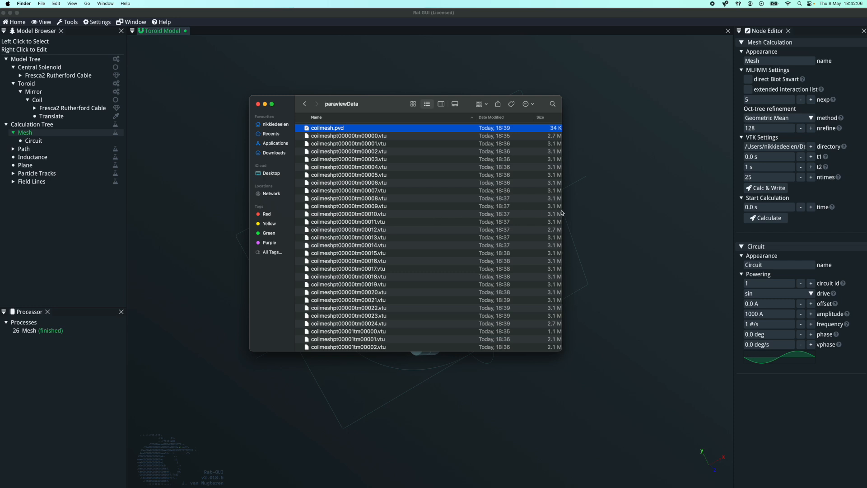
Return to Rat-GUI and close the Mesh process log
{"action": "left_click", "coordinate": [575, 212]}
{"action": "left_click", "coordinate": [552, 188]}
{"action": "left_click", "coordinate": [514, 173]}
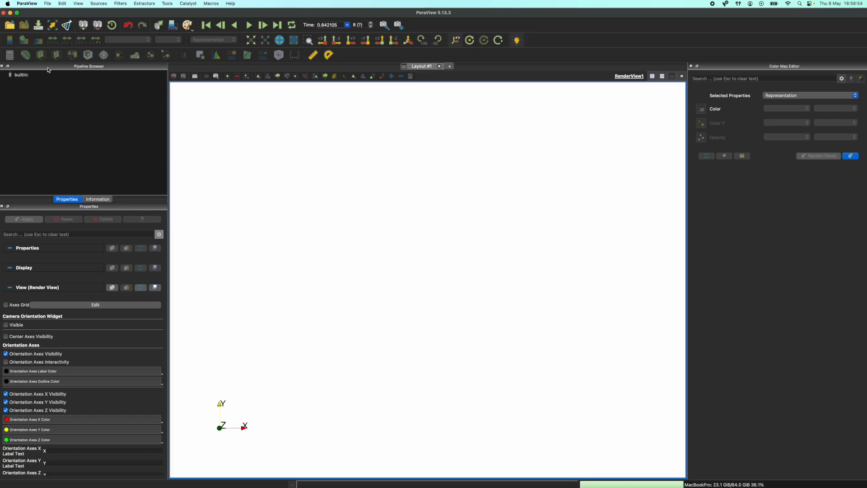
Load coilmesh.pvd from the paraviewData folder in ParaView and display the coils in the render view
{"action": "left_click", "coordinate": [49, 4]}
{"action": "left_click", "coordinate": [61, 13]}
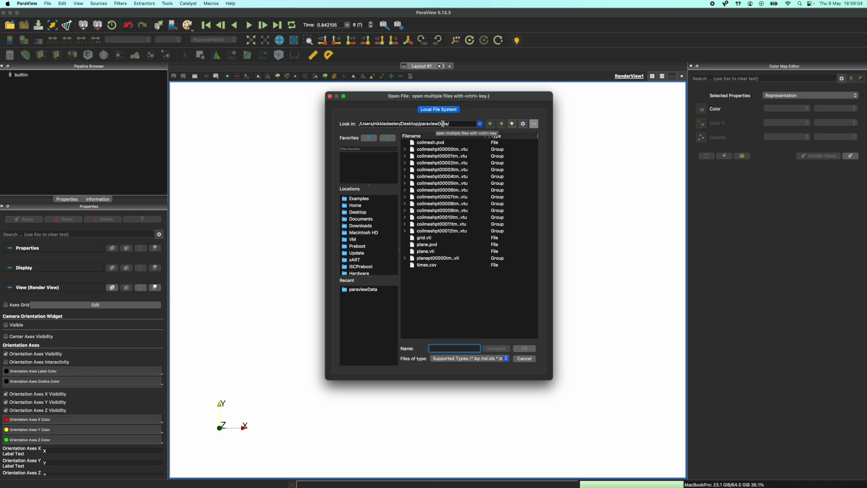
{"action": "left_click", "coordinate": [426, 144]}
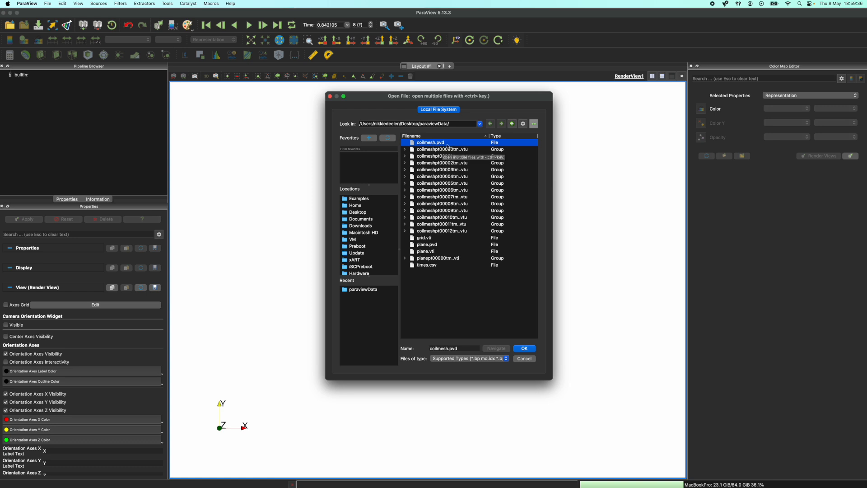
{"action": "left_click", "coordinate": [524, 349]}
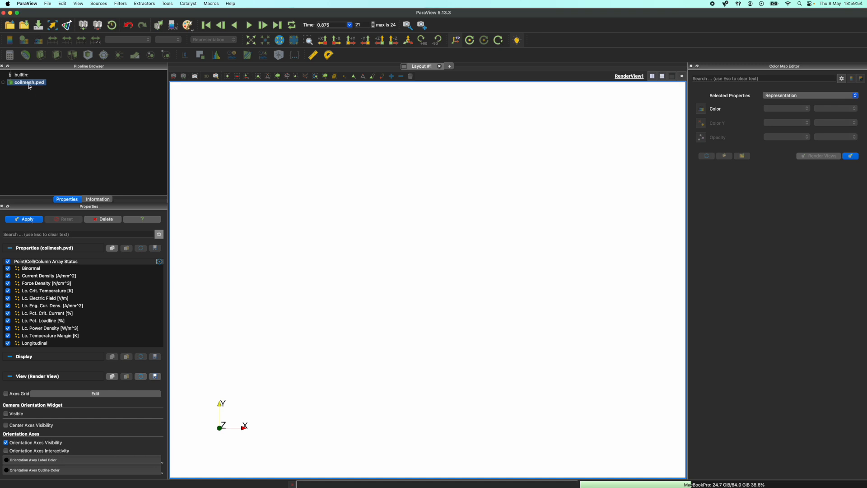
{"action": "left_click", "coordinate": [26, 220]}
{"action": "left_click_drag", "start_coordinate": [293, 238], "coordinate": [307, 216]}
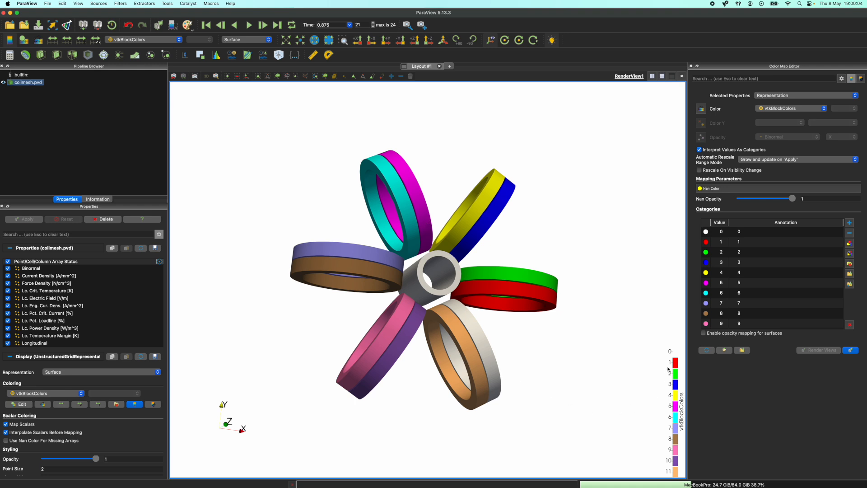
{"action": "left_click_drag", "start_coordinate": [429, 331], "coordinate": [419, 343]}
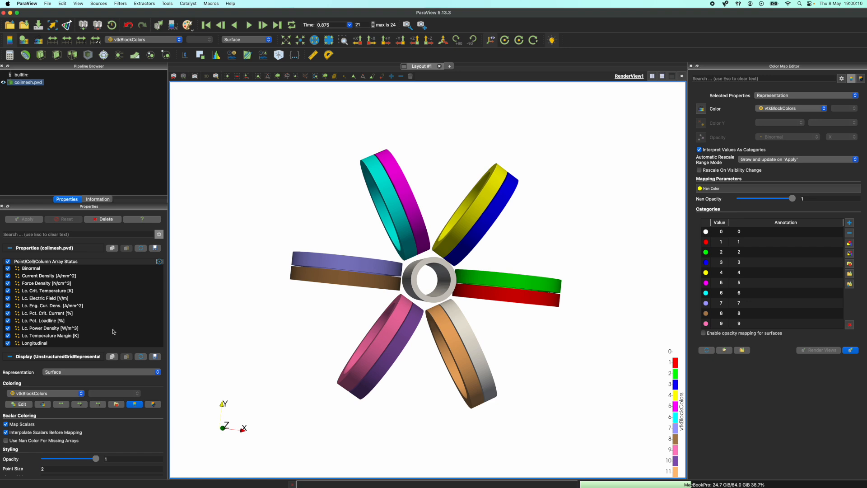
Color the coil mesh by Mgn. Flux Density [T] instead of vtkBlockColors
{"action": "left_click", "coordinate": [57, 395]}
{"action": "left_click", "coordinate": [85, 384]}
{"action": "left_click", "coordinate": [69, 395]}
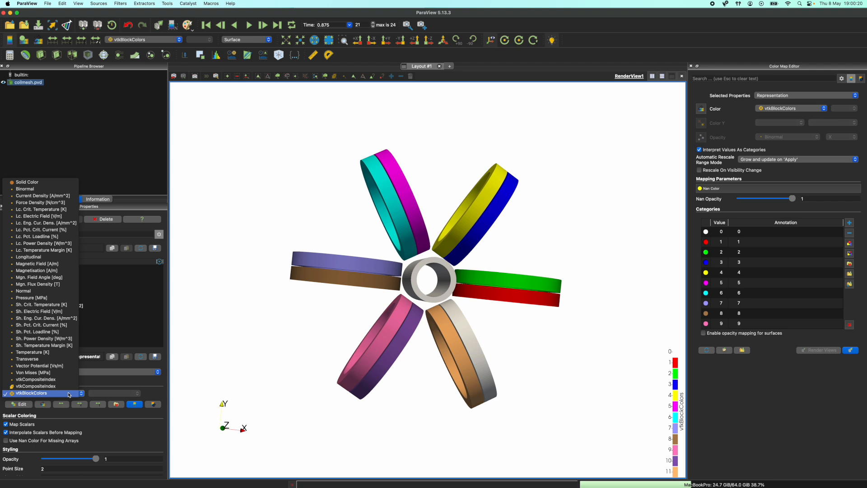
{"action": "left_click", "coordinate": [66, 288]}
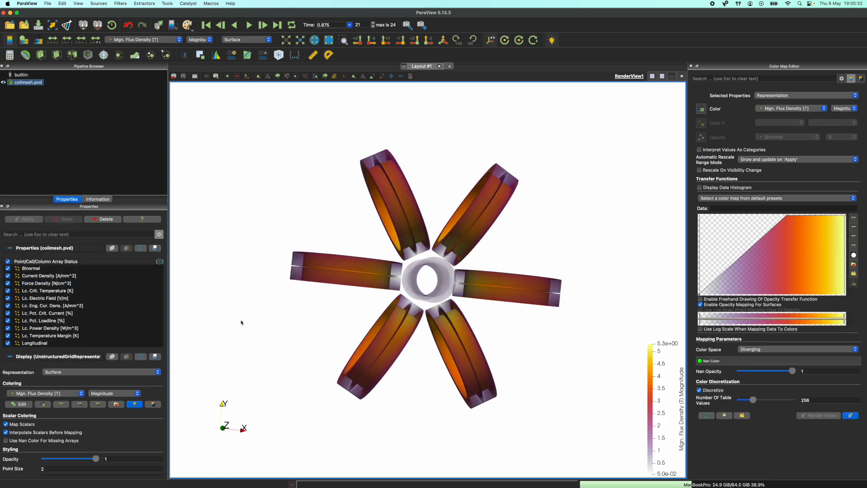
{"action": "left_click_drag", "start_coordinate": [303, 320], "coordinate": [345, 337]}
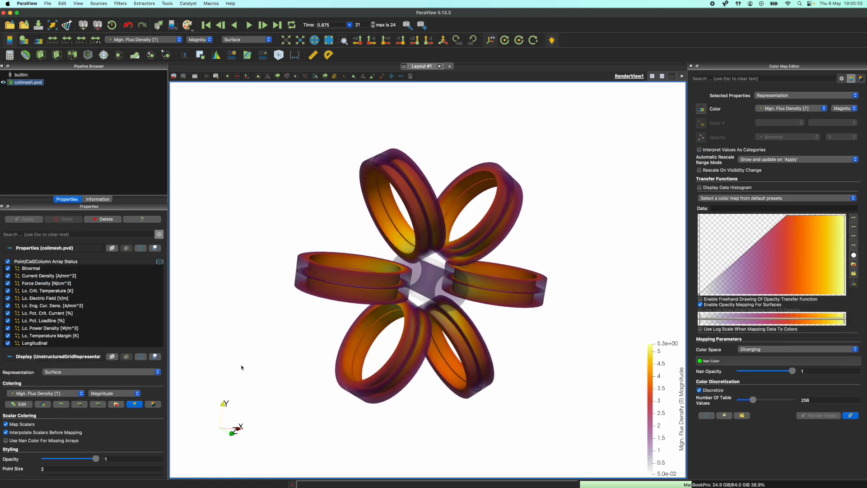
Apply the Cool to Warm (Extended) color preset to the magnetic flux density coloring
{"action": "left_click", "coordinate": [121, 404]}
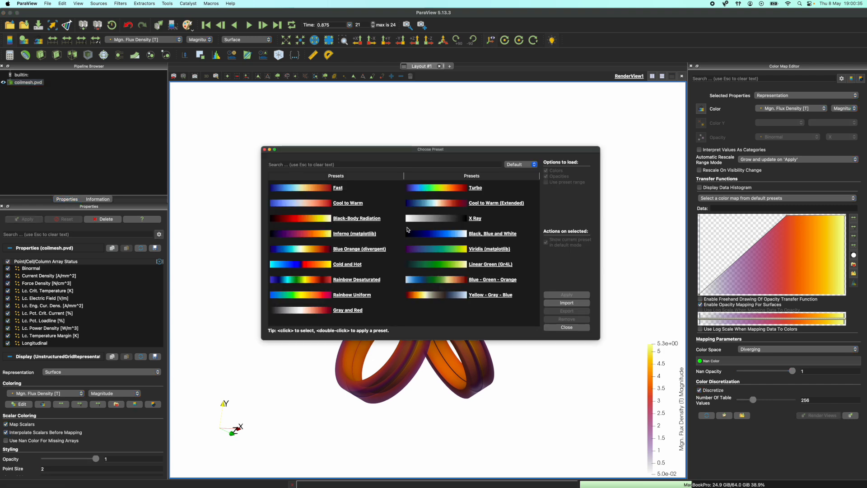
{"action": "left_click", "coordinate": [433, 206]}
{"action": "left_click", "coordinate": [556, 294]}
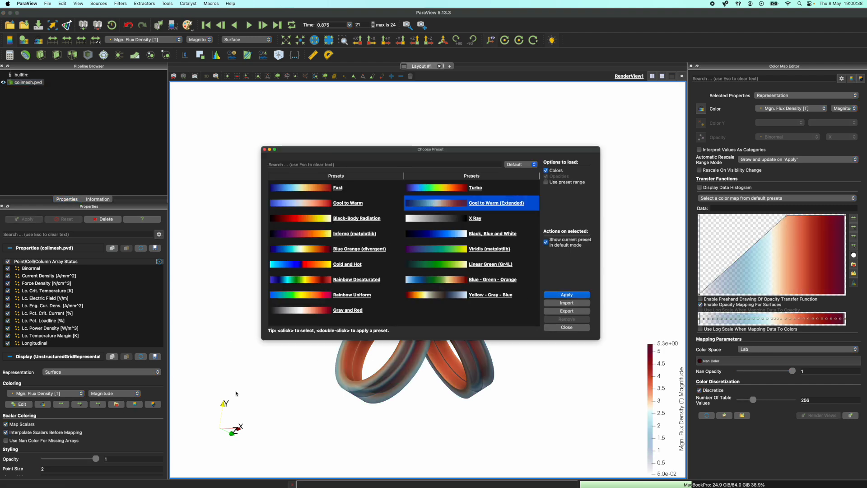
{"action": "left_click", "coordinate": [265, 149]}
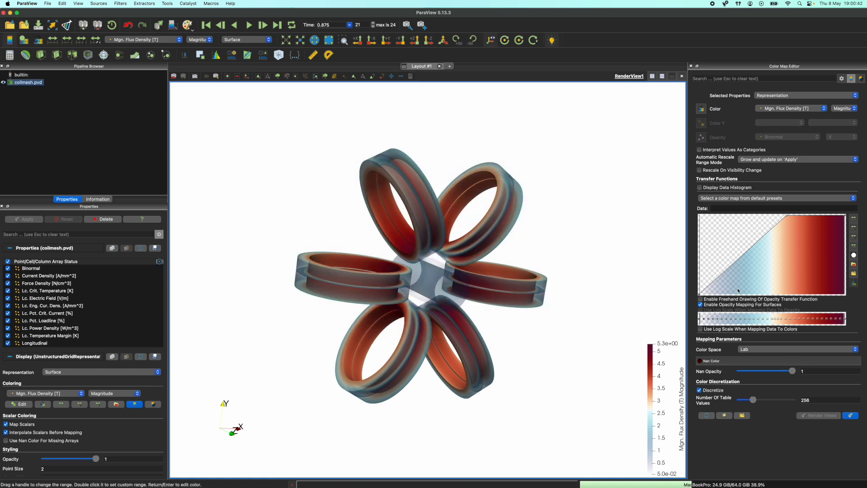
Disable opacity mapping for surfaces so the coils are drawn opaque
{"action": "left_click", "coordinate": [700, 304]}
{"action": "left_click_drag", "start_coordinate": [481, 274], "coordinate": [462, 256]}
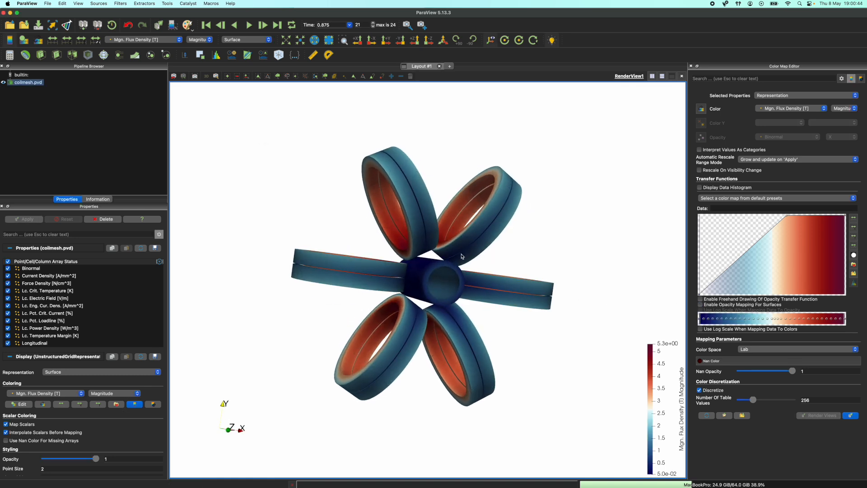
Apply the Rainbow Uniform color preset to the flux density and move the color legend closer beside the coils
{"action": "left_click", "coordinate": [117, 405]}
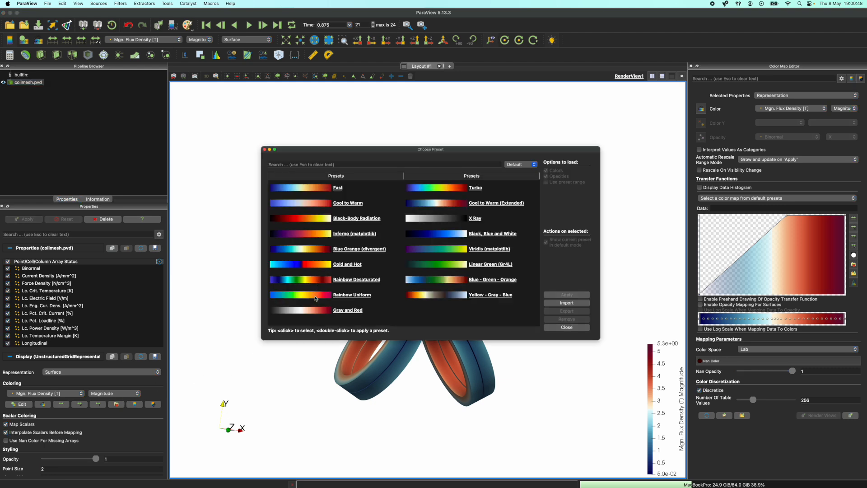
{"action": "double_click", "coordinate": [315, 298]}
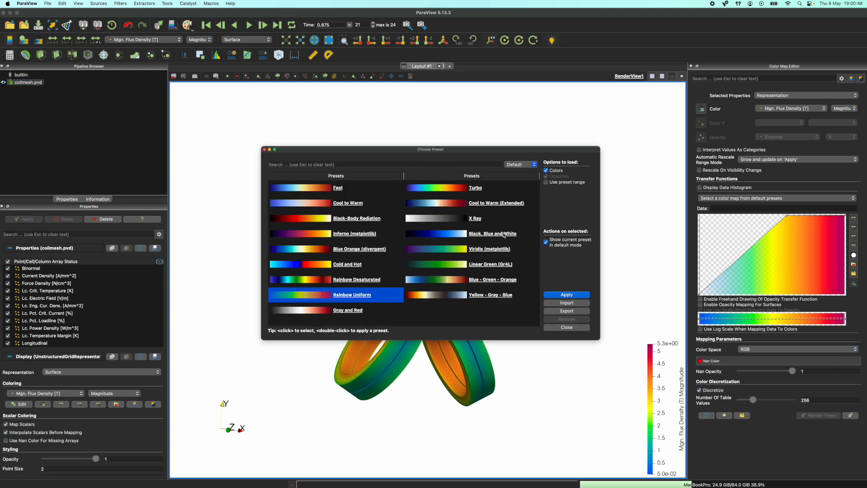
{"action": "left_click", "coordinate": [265, 149]}
{"action": "left_click_drag", "start_coordinate": [647, 406], "coordinate": [600, 297]}
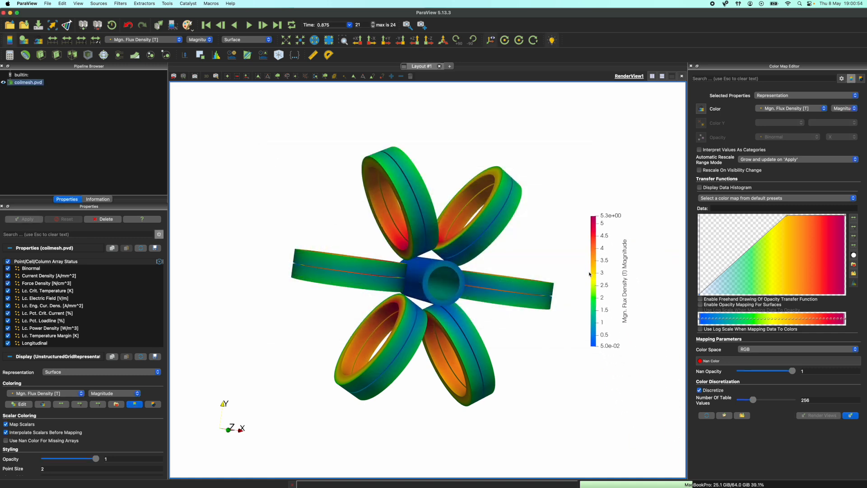
Set the animation time to 0 and view the toroid coils along their central axis
{"action": "left_click_drag", "start_coordinate": [430, 269], "coordinate": [416, 212]}
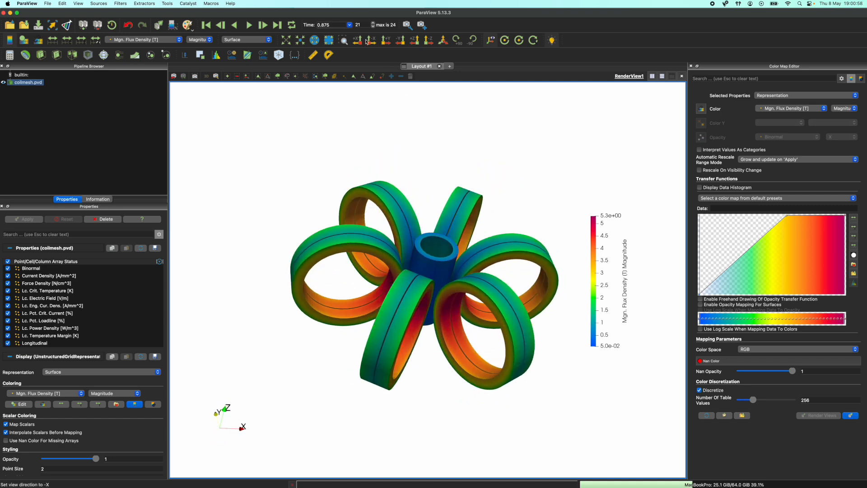
{"action": "left_click", "coordinate": [351, 26]}
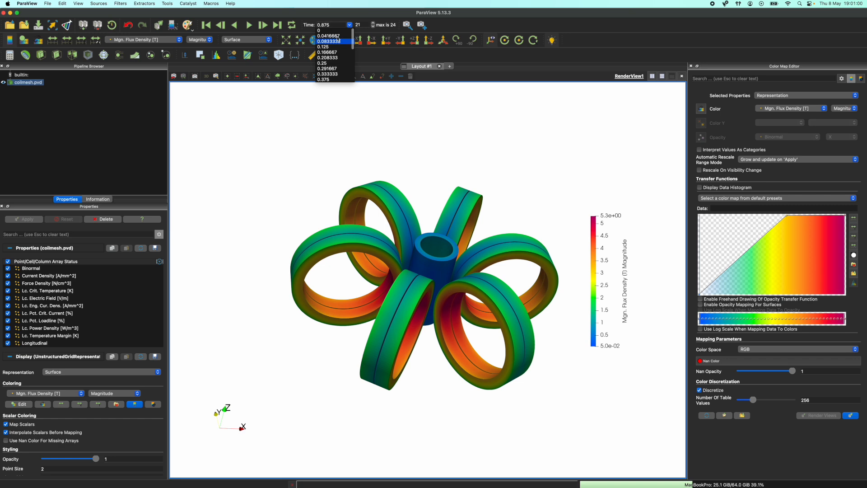
{"action": "left_click", "coordinate": [334, 30]}
{"action": "left_click_drag", "start_coordinate": [443, 140], "coordinate": [460, 246]}
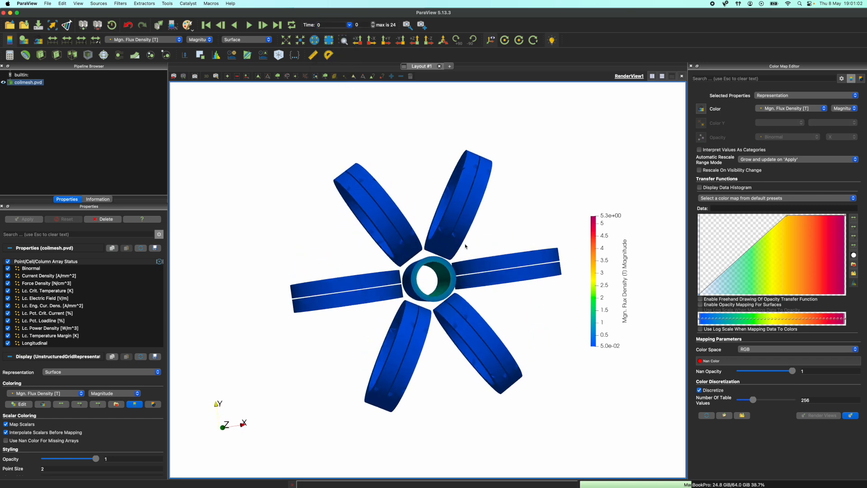
Switch to Rat-GUI and examine the powering settings and drive curve of the Mesh calculation's Circuit
{"action": "key", "text": "ctrl+Up"}
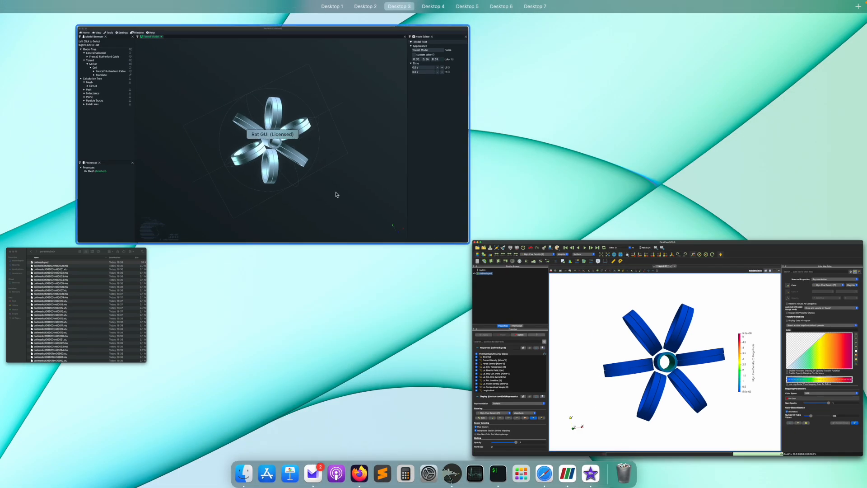
{"action": "left_click", "coordinate": [334, 194]}
{"action": "left_click", "coordinate": [34, 140]}
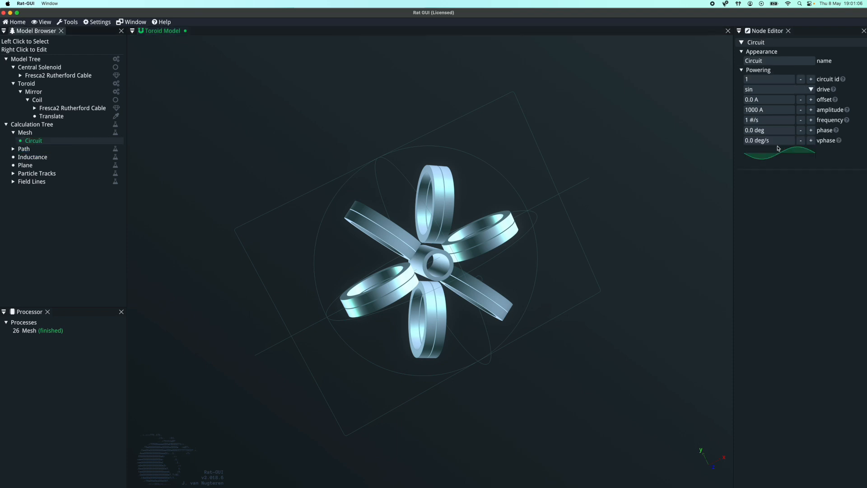
{"action": "mouse_move", "coordinate": [781, 156]}
{"action": "left_click_drag", "start_coordinate": [472, 255], "coordinate": [519, 213]}
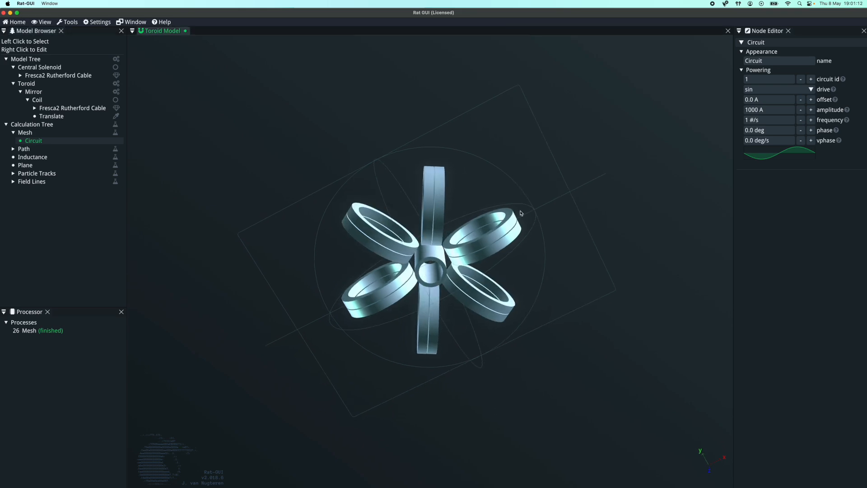
Switch back to ParaView and inspect the flux density on the coils and central solenoid from several angles
{"action": "key", "text": "ctrl+Up"}
{"action": "left_click", "coordinate": [331, 184]}
{"action": "left_click_drag", "start_coordinate": [433, 201], "coordinate": [489, 223]}
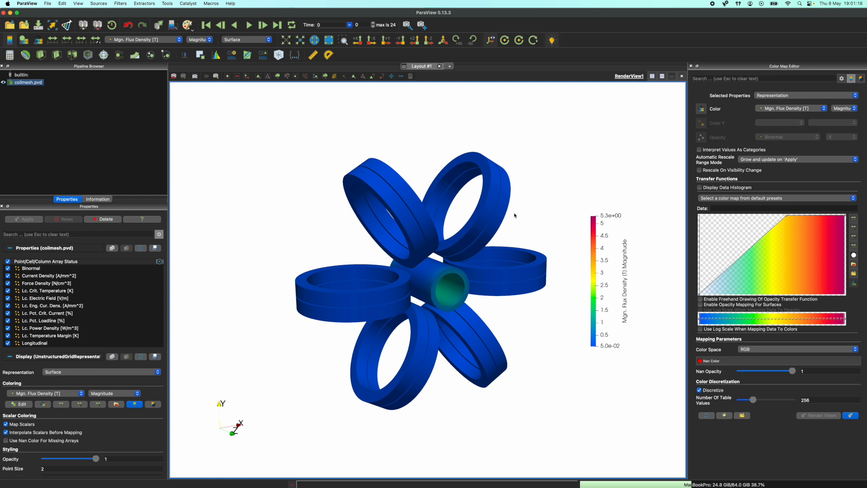
{"action": "left_click_drag", "start_coordinate": [447, 216], "coordinate": [425, 174]}
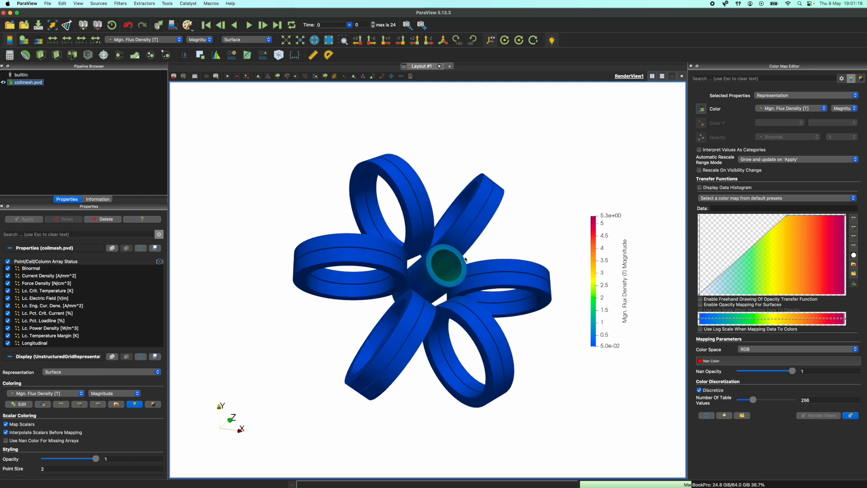
{"action": "left_click_drag", "start_coordinate": [467, 274], "coordinate": [407, 288]}
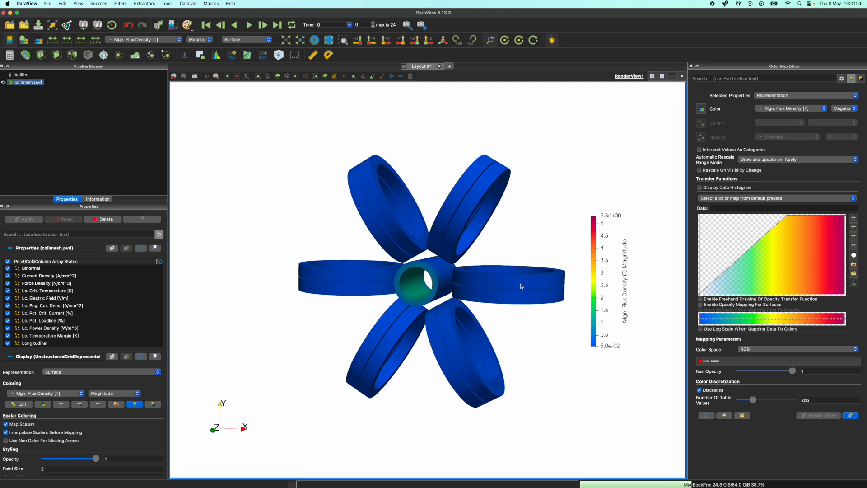
{"action": "left_click_drag", "start_coordinate": [423, 291], "coordinate": [460, 289]}
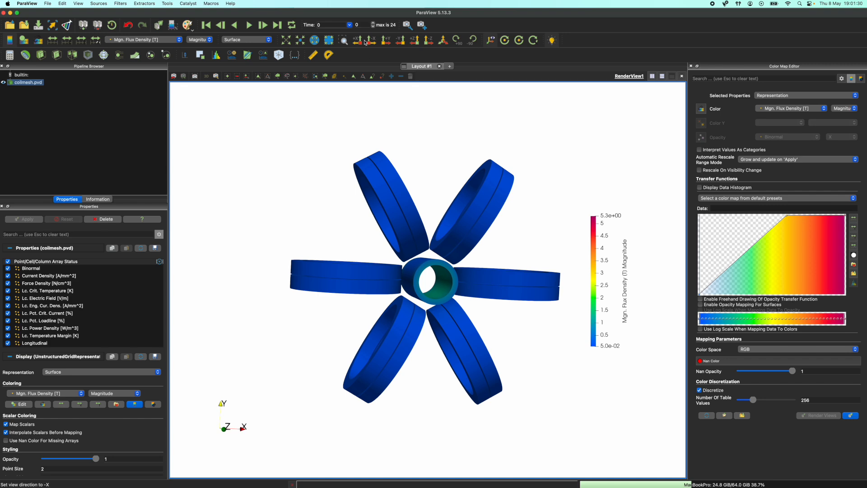
Advance the animation one time step at a time to step 6 (0.25) and inspect the coils' flux density
{"action": "left_click", "coordinate": [374, 23]}
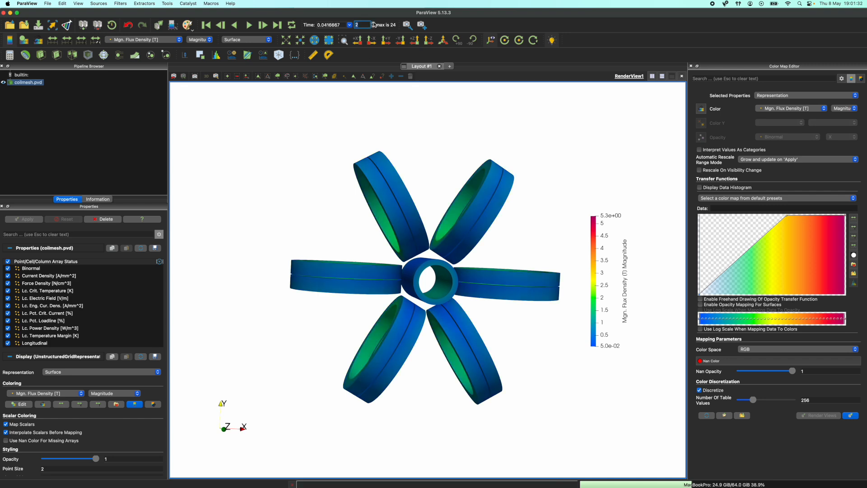
{"action": "left_click", "coordinate": [373, 23]}
{"action": "left_click", "coordinate": [373, 23]}
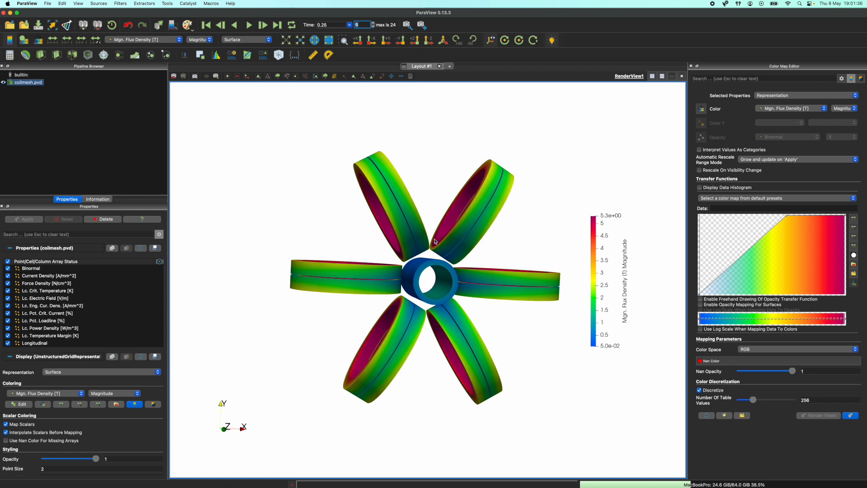
{"action": "left_click_drag", "start_coordinate": [435, 239], "coordinate": [480, 242]}
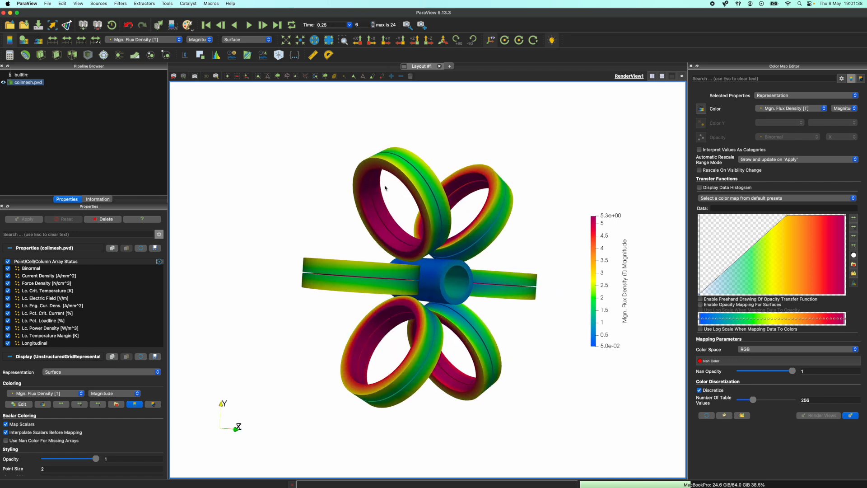
{"action": "left_click_drag", "start_coordinate": [459, 241], "coordinate": [479, 249]}
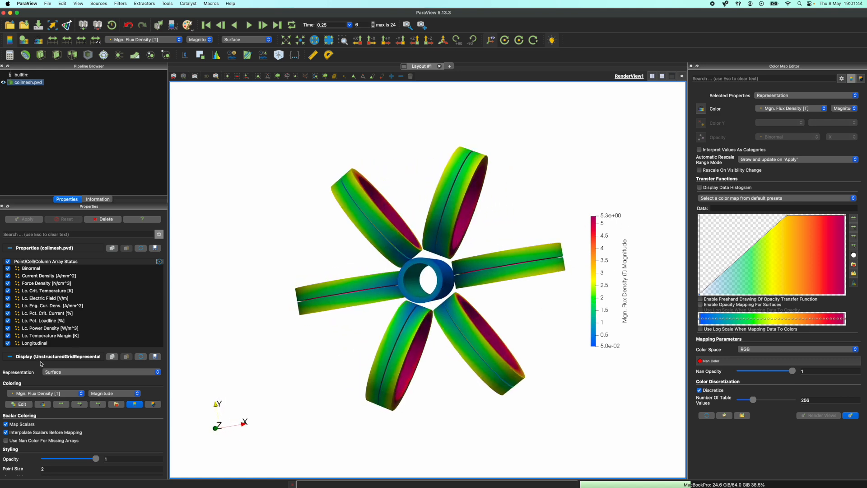
Check the properties of the toroid coil's Fresca2 Rutherford Cable in Rat-GUI and return to ParaView
{"action": "left_click", "coordinate": [40, 394]}
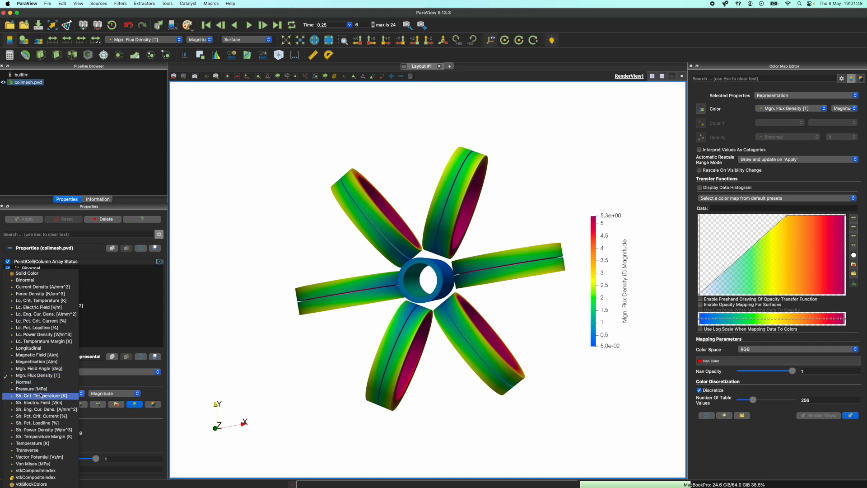
{"action": "key", "text": "ctrl+Up"}
{"action": "left_click", "coordinate": [261, 212]}
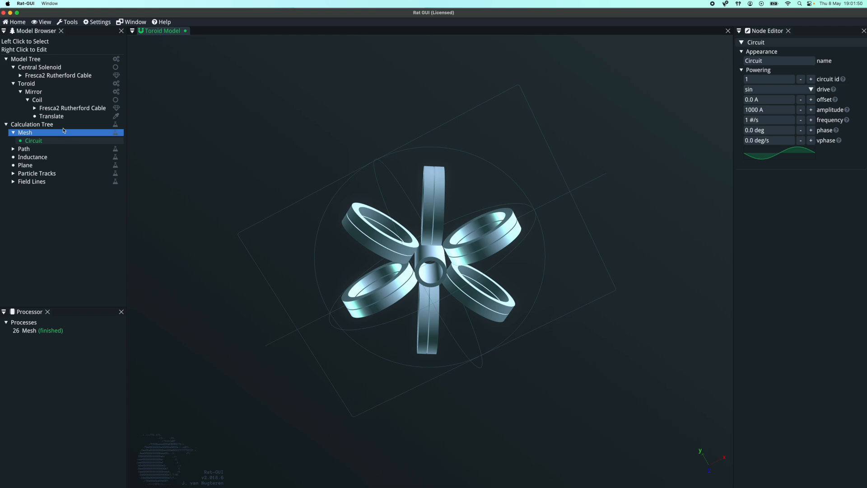
{"action": "left_click", "coordinate": [68, 109]}
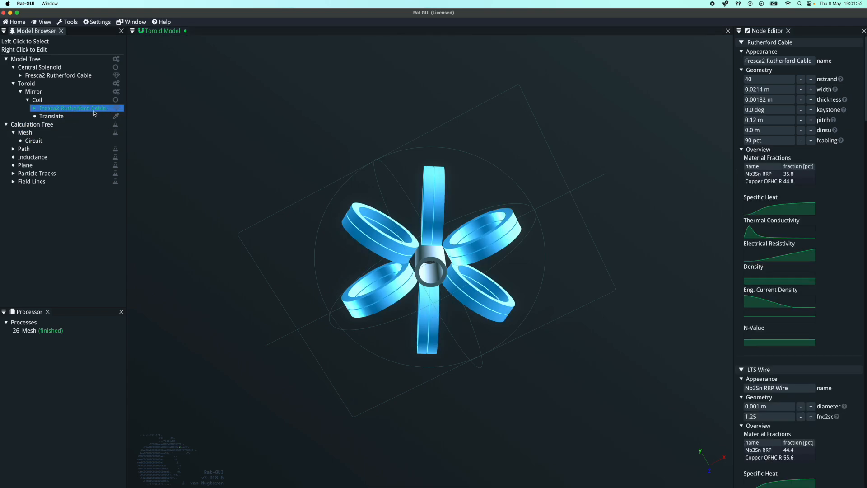
{"action": "key", "text": "ctrl+Up"}
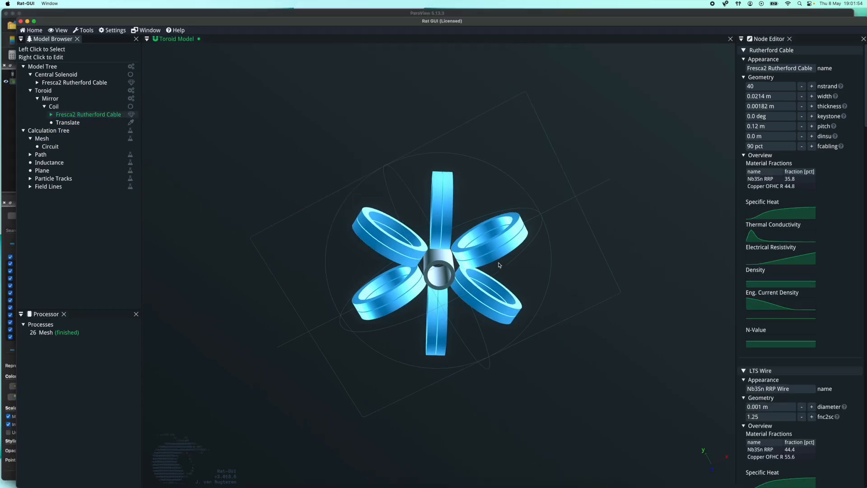
{"action": "left_click", "coordinate": [324, 215]}
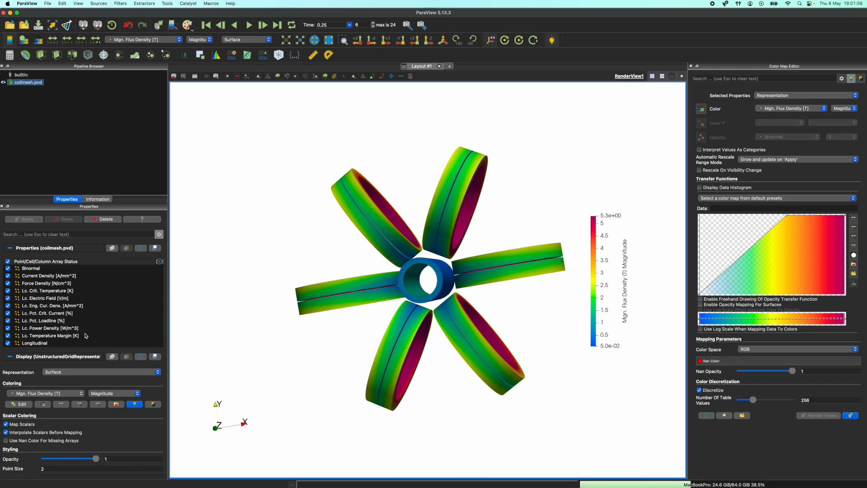
Color the coil mesh by Sh. Temperature Margin [K] and inspect it from several angles
{"action": "left_click", "coordinate": [55, 393]}
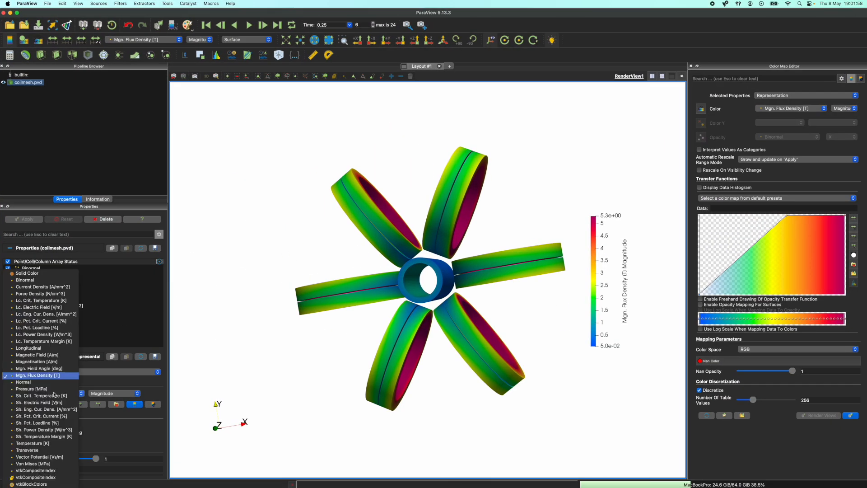
{"action": "left_click", "coordinate": [55, 436]}
{"action": "left_click_drag", "start_coordinate": [330, 291], "coordinate": [384, 320]}
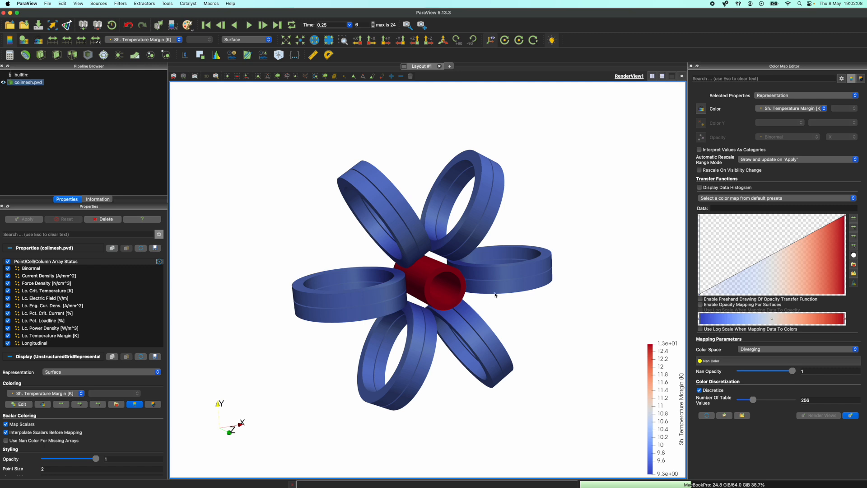
{"action": "left_click_drag", "start_coordinate": [513, 304], "coordinate": [517, 167]}
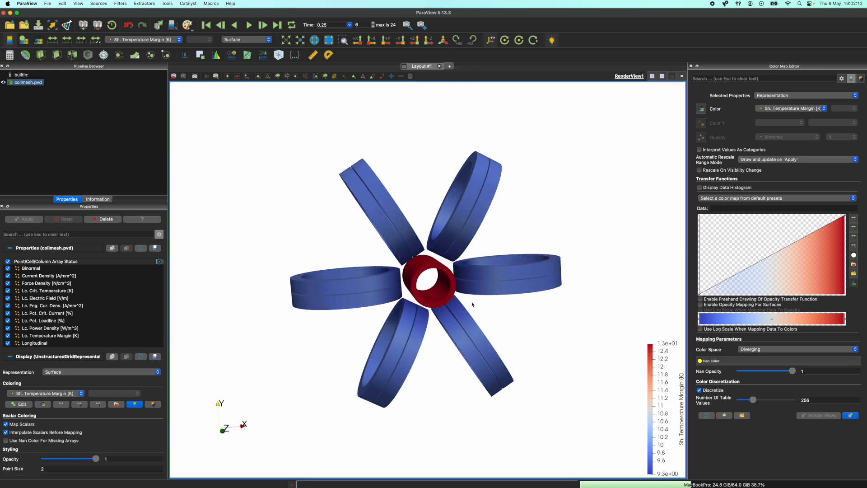
{"action": "left_click_drag", "start_coordinate": [479, 302], "coordinate": [460, 276]}
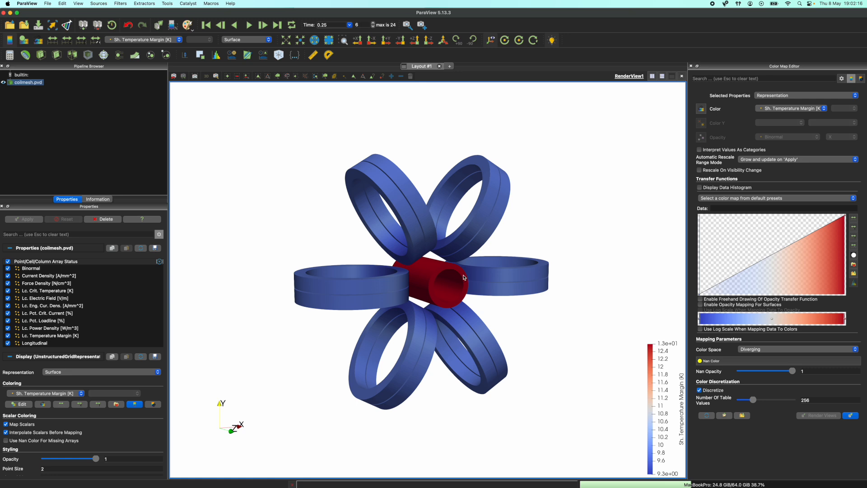
Set the animation time to 0.0833333 and view the coils from the side
{"action": "left_click", "coordinate": [349, 25]}
{"action": "left_click", "coordinate": [341, 41]}
{"action": "left_click_drag", "start_coordinate": [317, 190], "coordinate": [217, 289]}
Color the coil mesh by Lc. Electric Field [V/m] and inspect the inner faces of the coils
{"action": "left_click", "coordinate": [46, 393]}
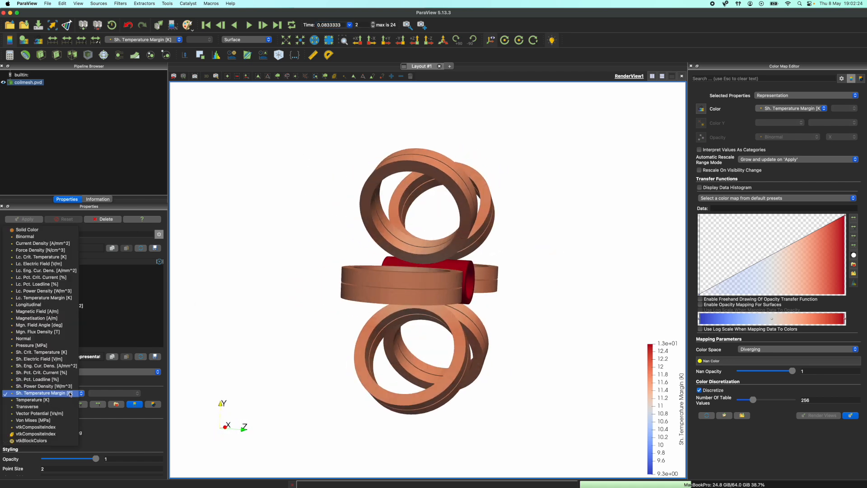
{"action": "left_click", "coordinate": [43, 263]}
{"action": "left_click_drag", "start_coordinate": [363, 330], "coordinate": [324, 323]}
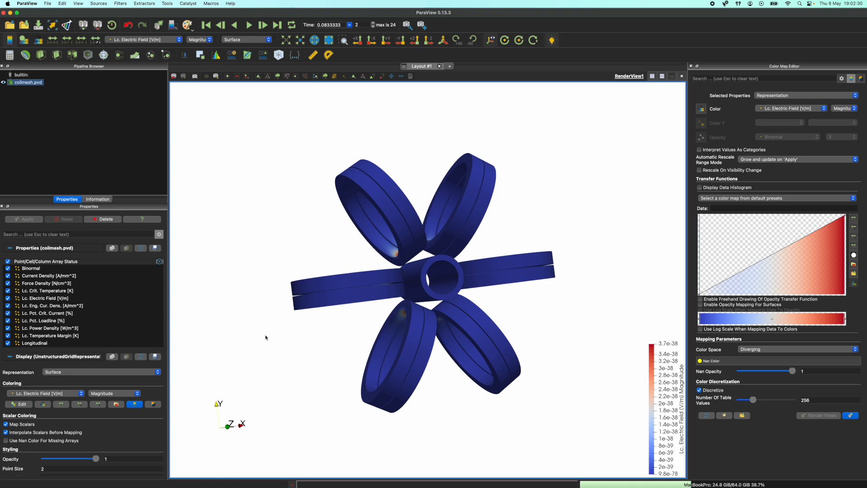
Switch to Rat-GUI and run the Mesh calculation for a time of 0.0 s
{"action": "left_click", "coordinate": [48, 393]}
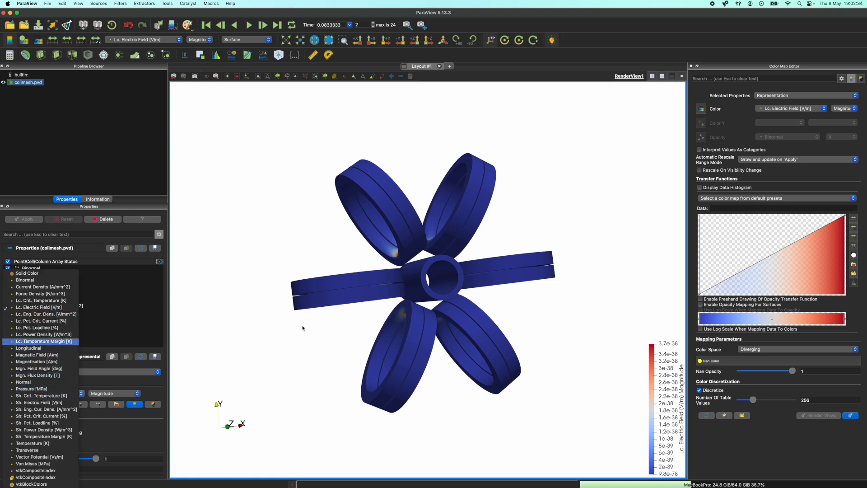
{"action": "key", "text": "ctrl+Up"}
{"action": "left_click", "coordinate": [259, 197]}
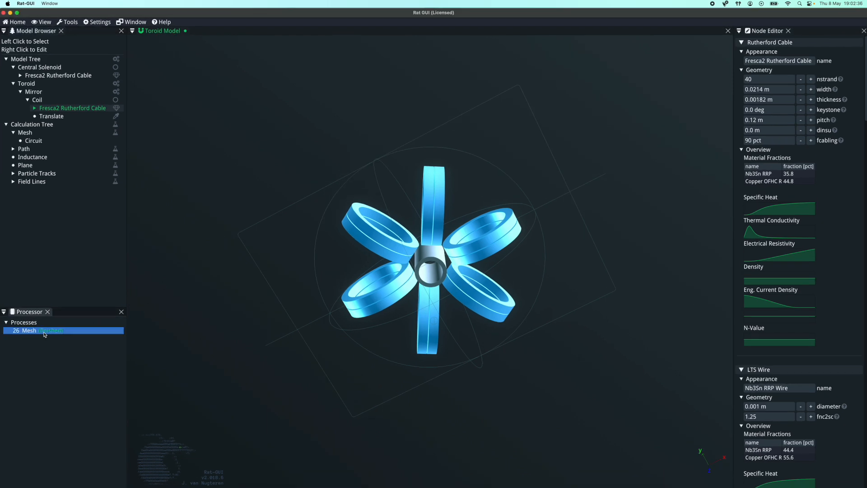
{"action": "left_click", "coordinate": [25, 132]}
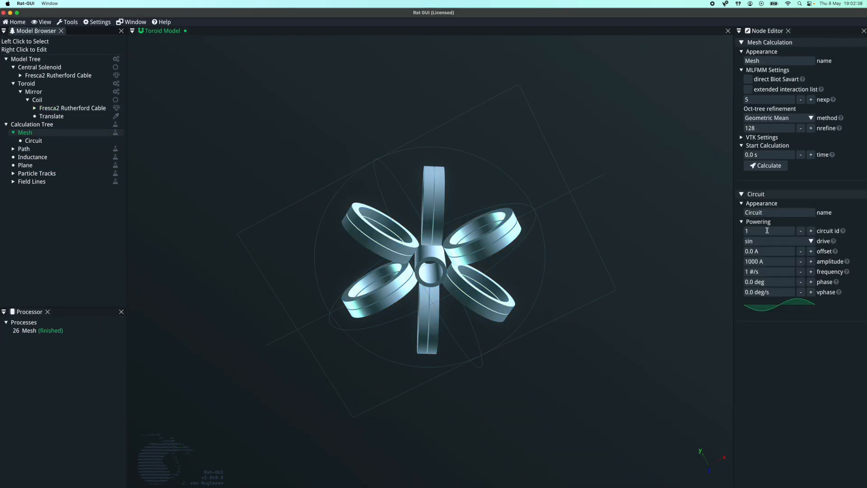
{"action": "left_click", "coordinate": [772, 166]}
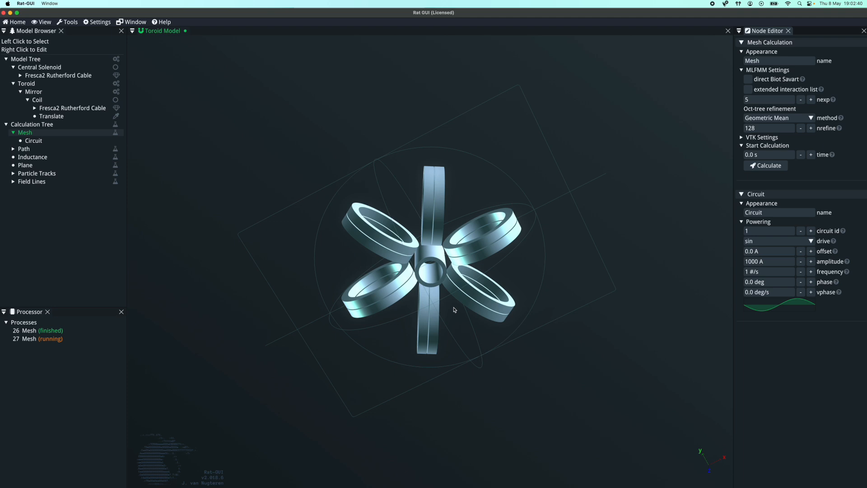
Open the process log of the running Mesh calculation and move it clear of the model
{"action": "right_click", "coordinate": [64, 344]}
{"action": "left_click", "coordinate": [77, 370]}
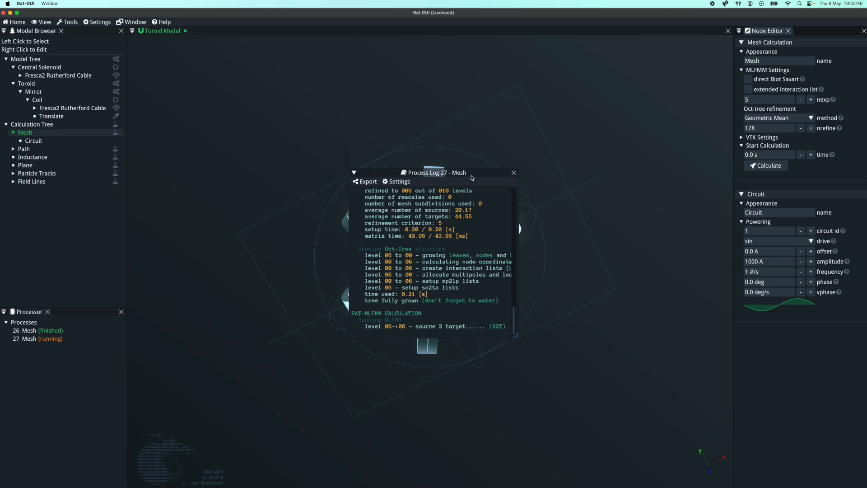
{"action": "left_click_drag", "start_coordinate": [473, 177], "coordinate": [664, 183]}
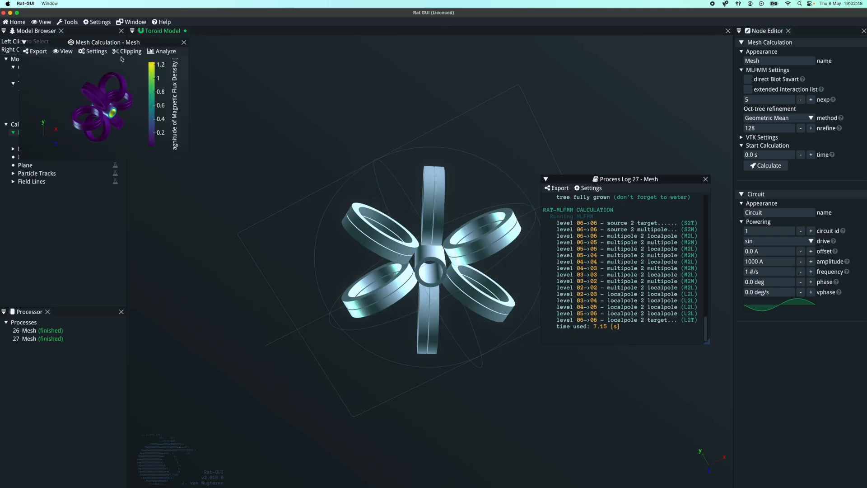
Dock the Mesh Calculation result beside the Toroid Model in the main view and close the process log
{"action": "left_click_drag", "start_coordinate": [116, 44], "coordinate": [429, 261]}
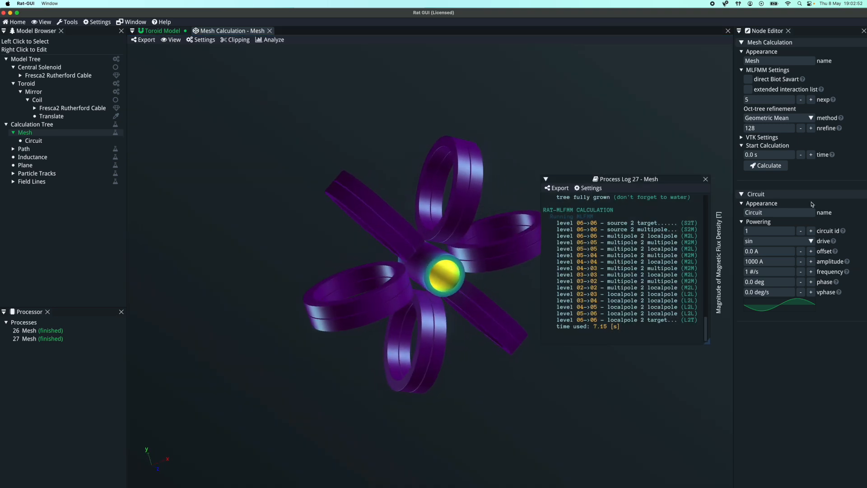
{"action": "left_click_drag", "start_coordinate": [445, 260], "coordinate": [470, 217]}
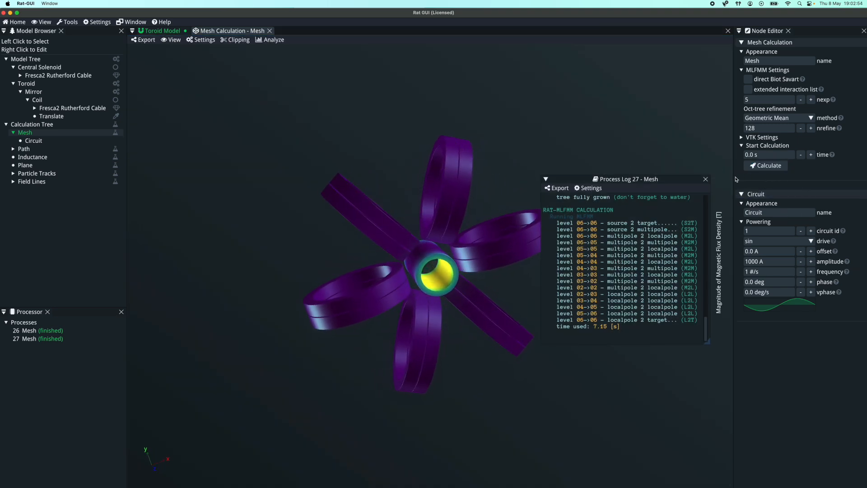
{"action": "left_click", "coordinate": [705, 179]}
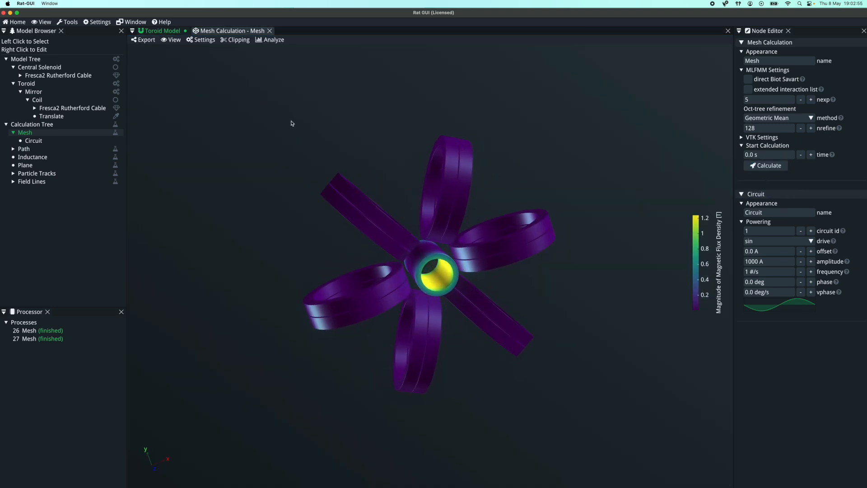
Review the physical properties available for coloring the Mesh Calculation result
{"action": "left_click", "coordinate": [202, 40]}
{"action": "mouse_move", "coordinate": [212, 50]}
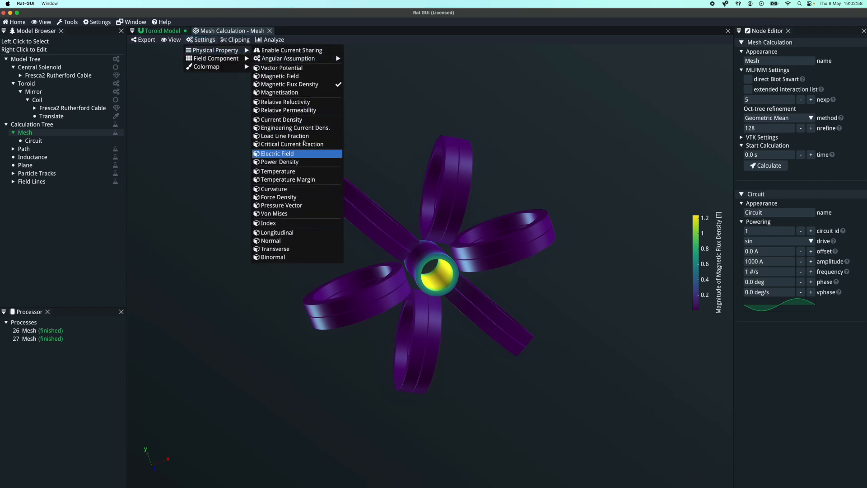
{"action": "left_click", "coordinate": [491, 119]}
Switch to ParaView and set the time of the coil mesh to 0.541667
{"action": "key", "text": "ctrl+Up"}
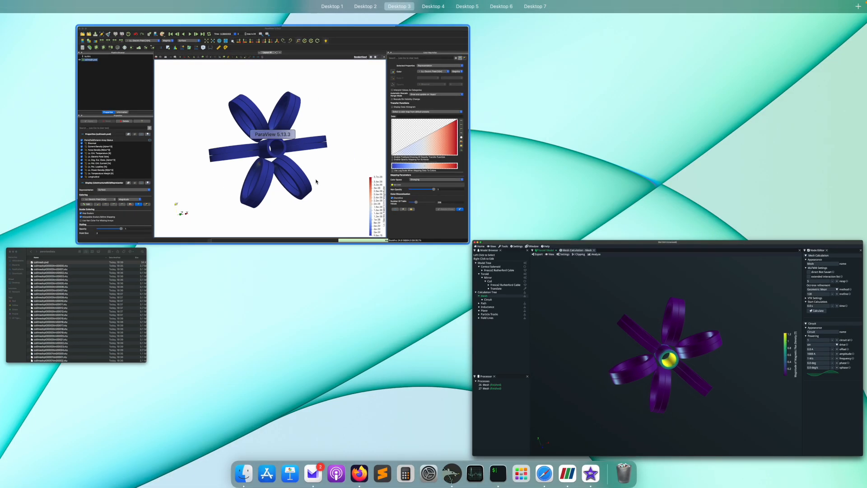
{"action": "left_click", "coordinate": [349, 44]}
{"action": "left_click", "coordinate": [350, 26]}
{"action": "scroll", "coordinate": [341, 57], "scroll_direction": "down", "scroll_amount": 2}
{"action": "left_click", "coordinate": [341, 67]}
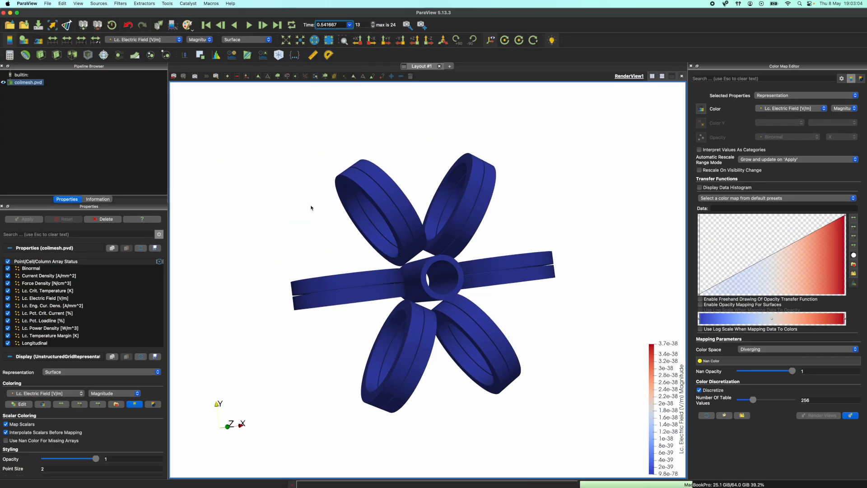
Switch to Rat-GUI and expand the VTK Settings of the Mesh calculation to review its export times
{"action": "key", "text": "ctrl+Up"}
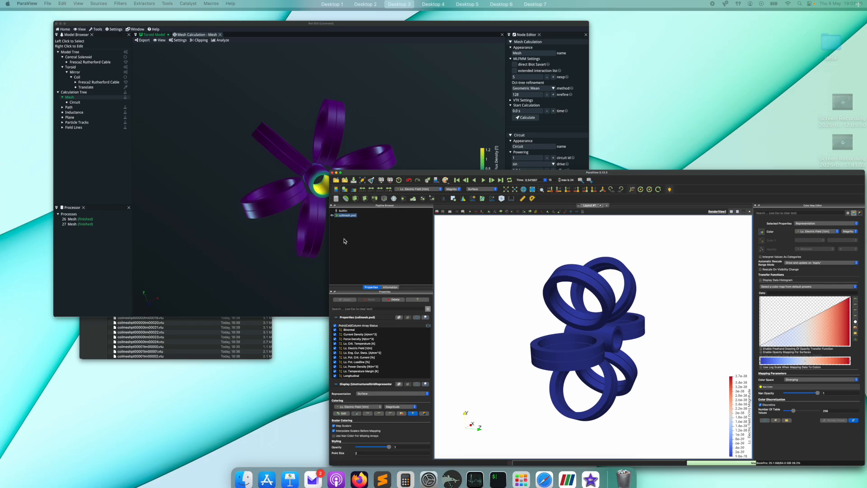
{"action": "left_click", "coordinate": [323, 165]}
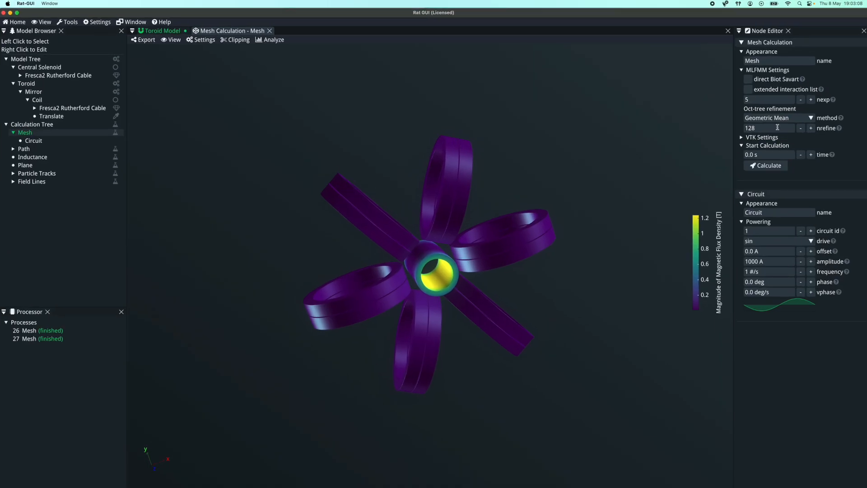
{"action": "left_click", "coordinate": [740, 139]}
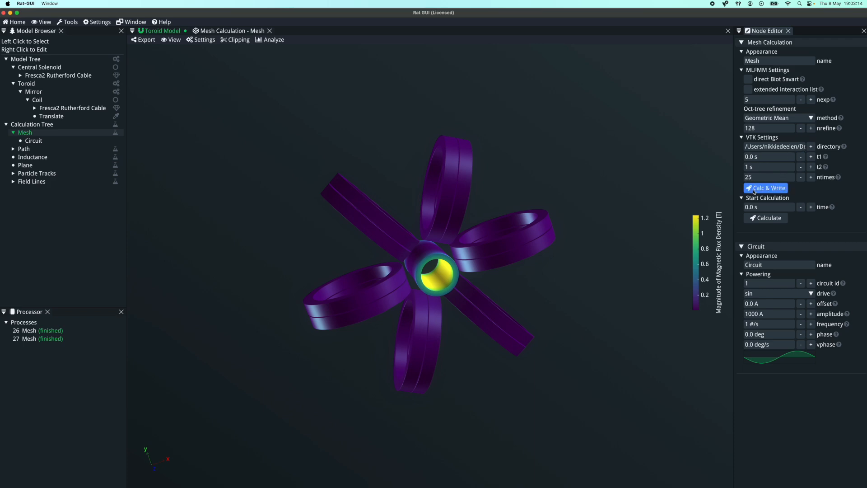
Switch to ParaView and color the coil mesh by Mgn. Flux Density [T]
{"action": "key", "text": "ctrl+Up"}
{"action": "left_click", "coordinate": [308, 180]}
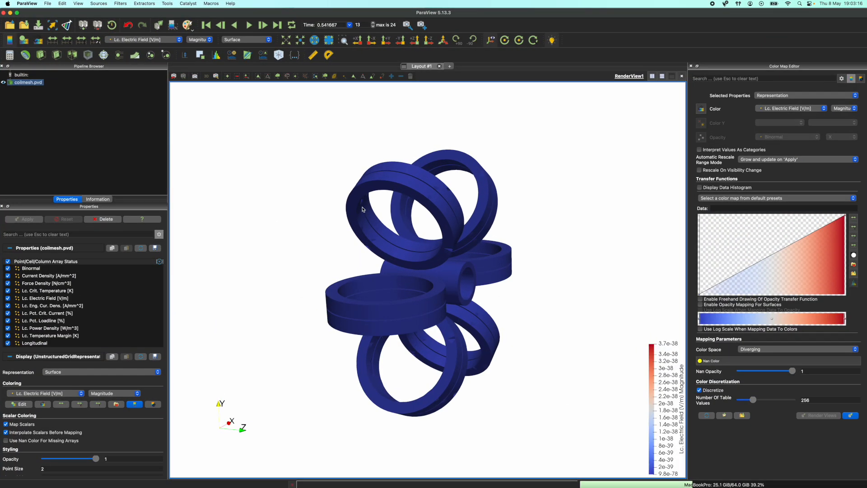
{"action": "left_click_drag", "start_coordinate": [367, 208], "coordinate": [279, 207]}
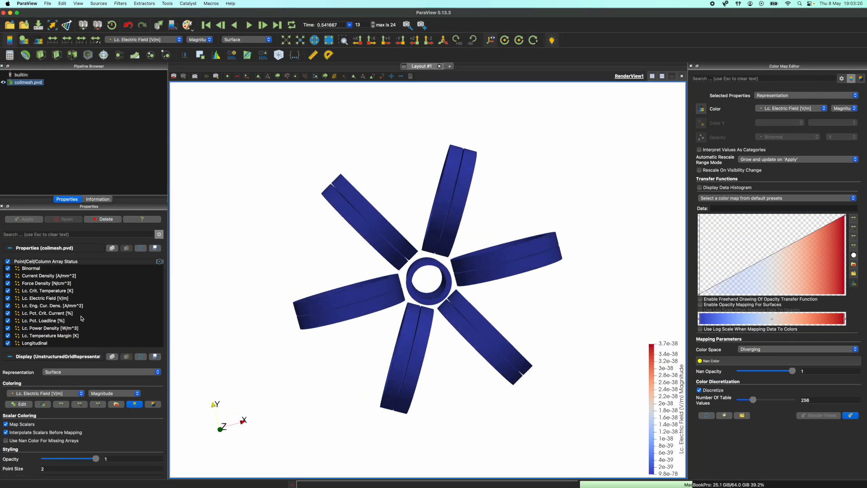
{"action": "scroll", "coordinate": [81, 318], "scroll_direction": "down", "scroll_amount": 3}
{"action": "left_click_drag", "start_coordinate": [333, 325], "coordinate": [402, 314]}
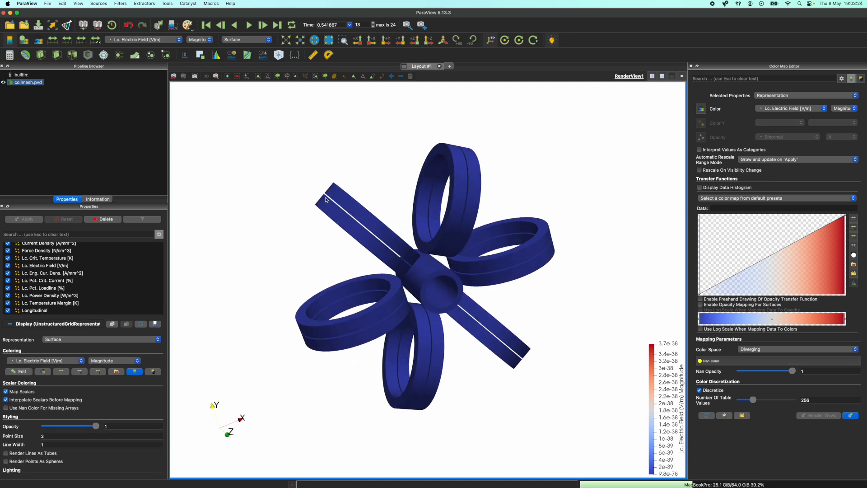
{"action": "left_click_drag", "start_coordinate": [333, 196], "coordinate": [190, 280]}
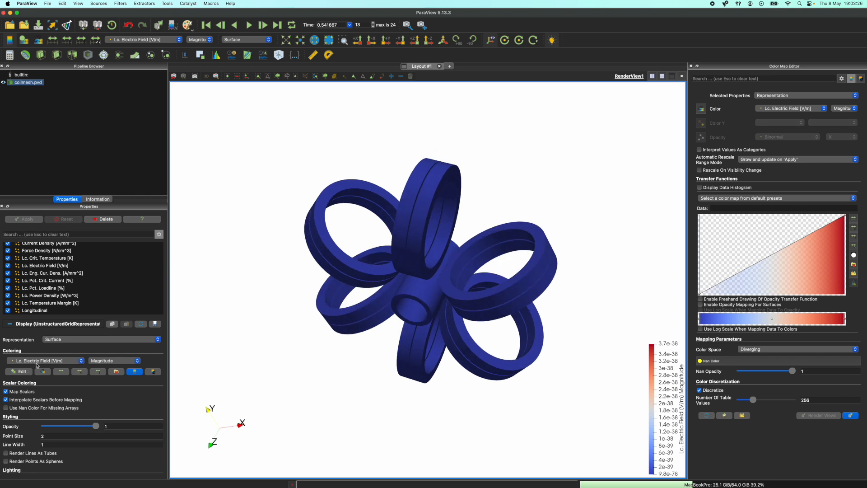
{"action": "left_click", "coordinate": [51, 360]}
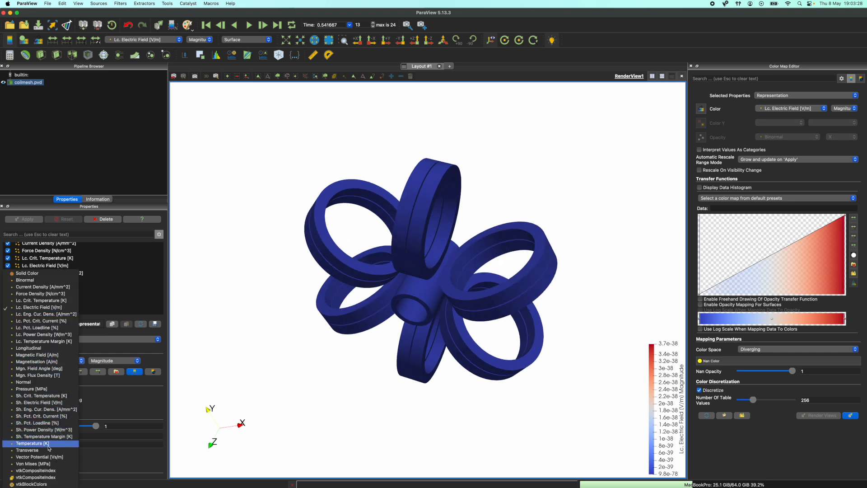
{"action": "left_click", "coordinate": [50, 376]}
{"action": "left_click_drag", "start_coordinate": [375, 313], "coordinate": [489, 259]}
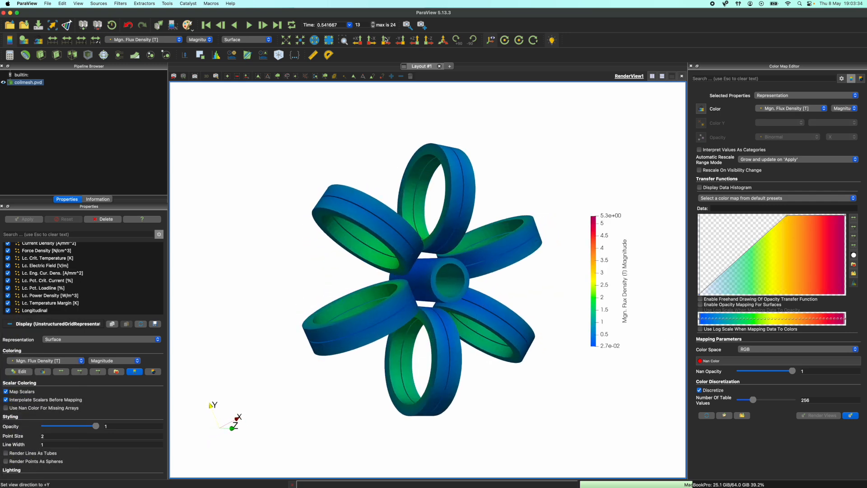
Set the time to 0.25 and inspect the flux density on the coils
{"action": "left_click", "coordinate": [349, 25]}
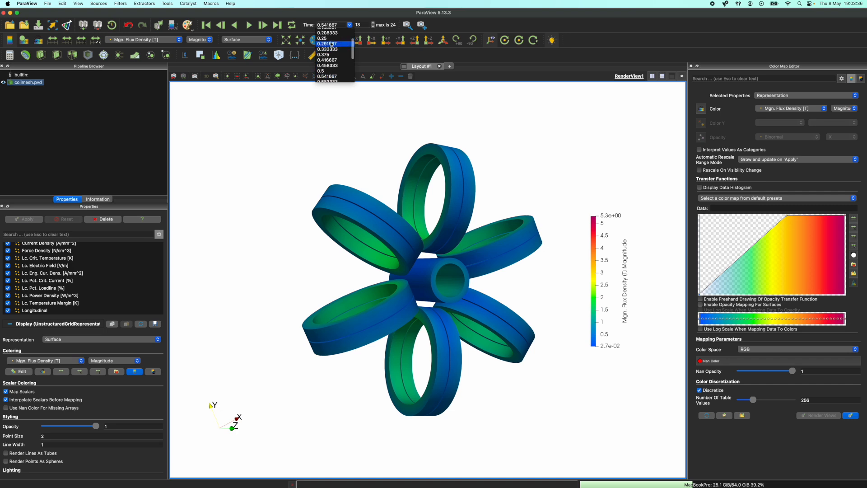
{"action": "left_click", "coordinate": [335, 30]}
{"action": "left_click_drag", "start_coordinate": [544, 245], "coordinate": [443, 189]}
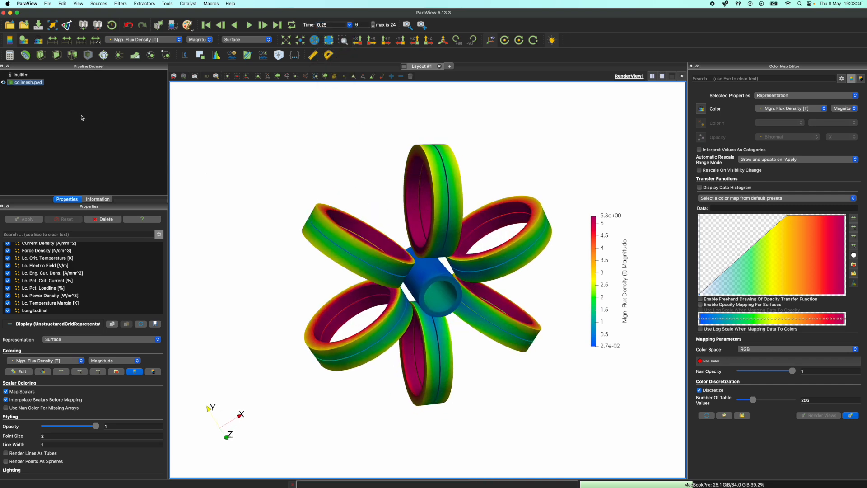
{"action": "left_click_drag", "start_coordinate": [270, 175], "coordinate": [308, 150]}
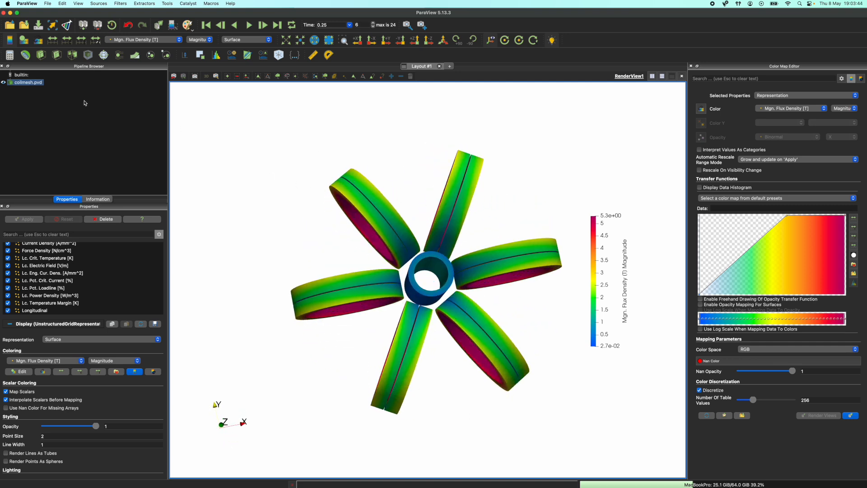
Apply an Extract Block filter to coilmesh.pvd with only the Lm02_Coil_A block selected
{"action": "right_click", "coordinate": [31, 85]}
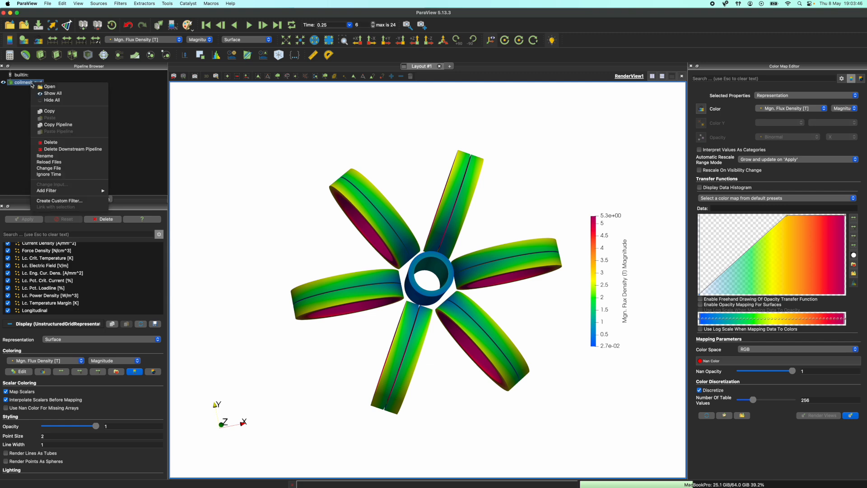
{"action": "mouse_move", "coordinate": [70, 193]}
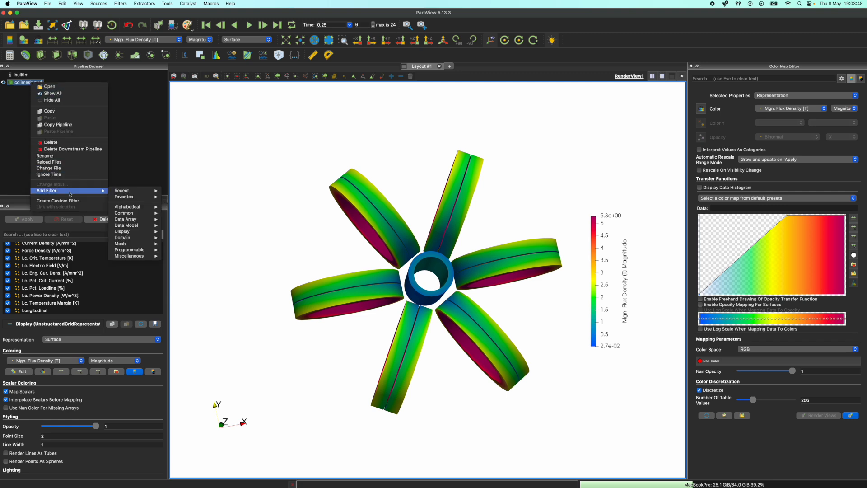
{"action": "mouse_move", "coordinate": [128, 208]}
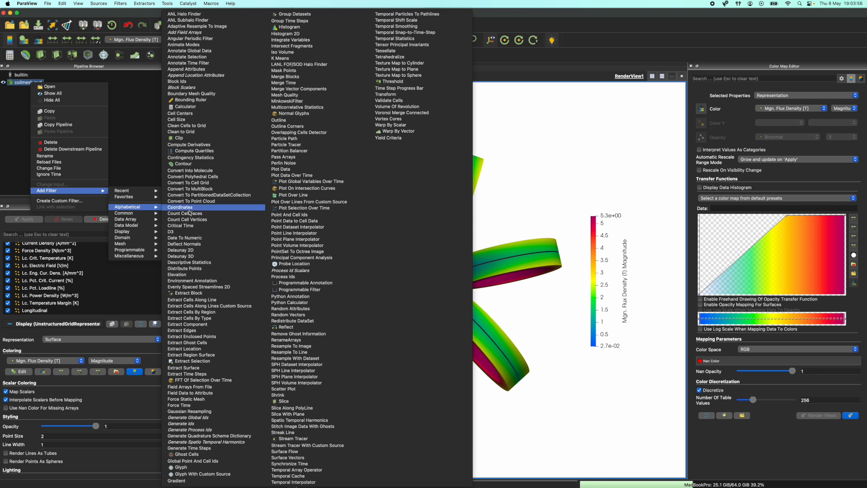
{"action": "left_click", "coordinate": [199, 293]}
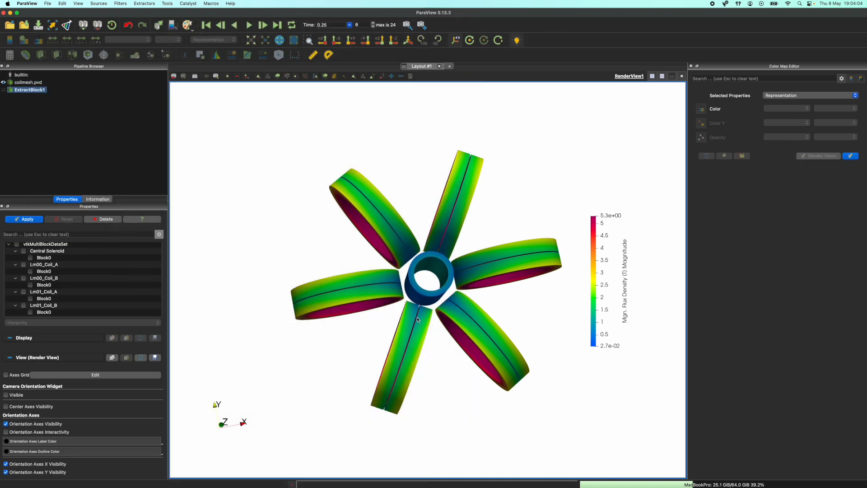
{"action": "scroll", "coordinate": [67, 289], "scroll_direction": "down", "scroll_amount": 2}
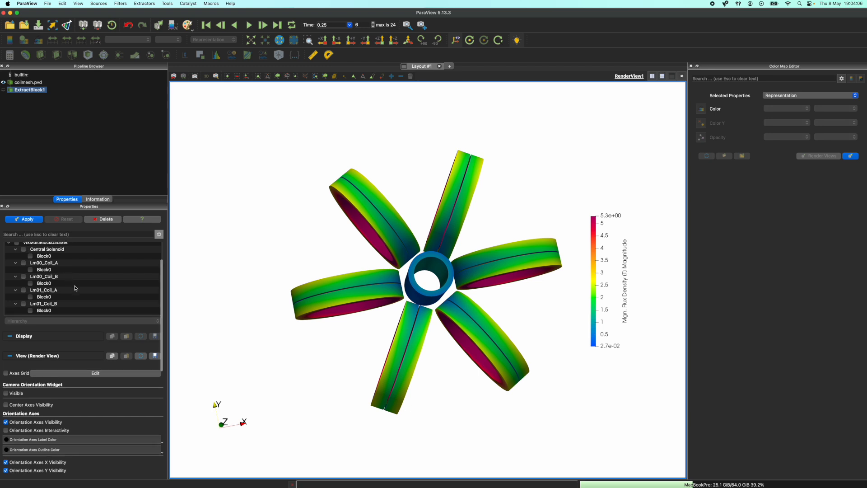
{"action": "scroll", "coordinate": [67, 289], "scroll_direction": "up", "scroll_amount": 4}
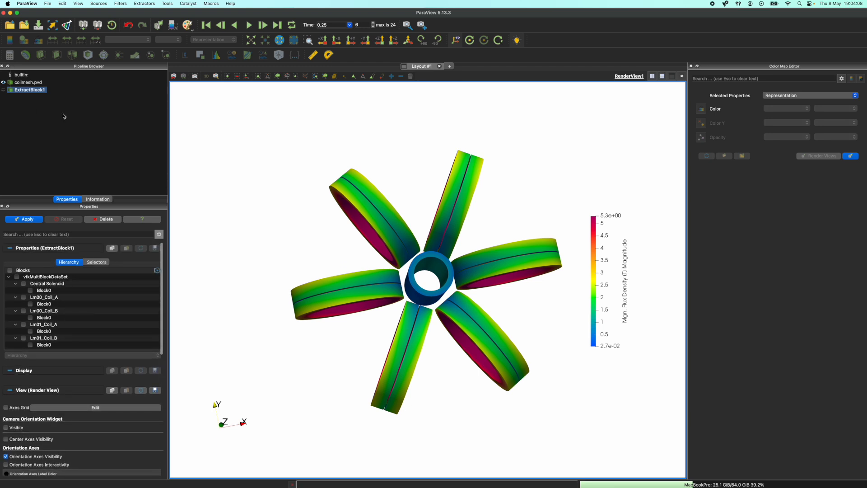
{"action": "scroll", "coordinate": [71, 303], "scroll_direction": "down", "scroll_amount": 3}
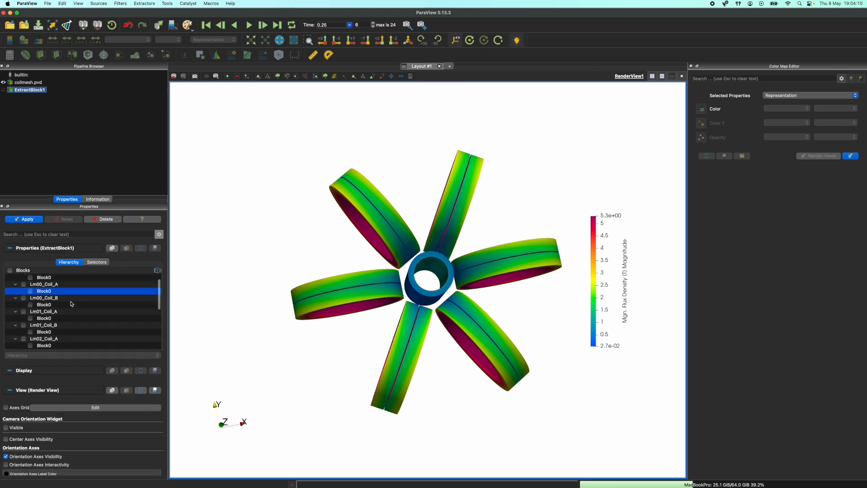
{"action": "left_click", "coordinate": [23, 314]}
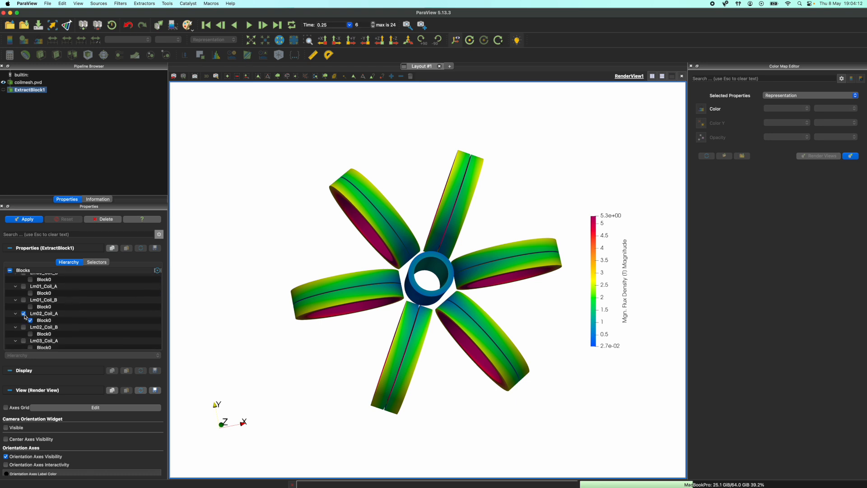
{"action": "left_click", "coordinate": [30, 222]}
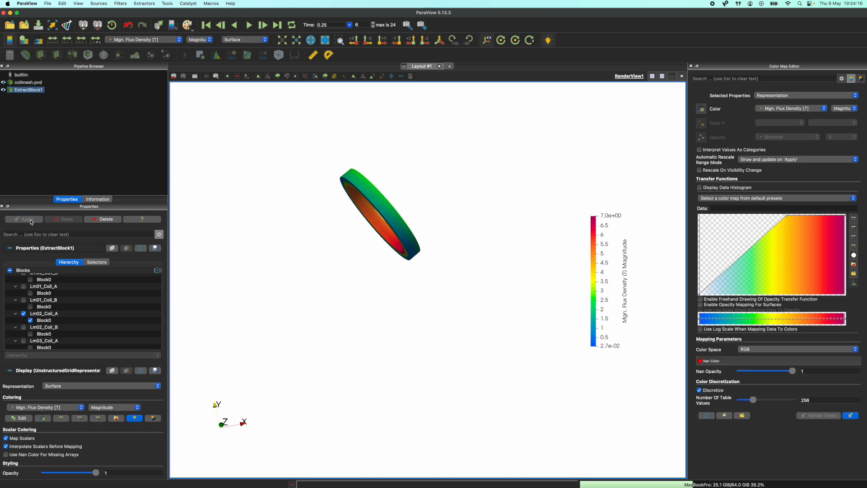
Fit the extracted coil in the render view and turn it to face its circular opening
{"action": "left_click_drag", "start_coordinate": [373, 198], "coordinate": [277, 253]}
{"action": "scroll", "coordinate": [459, 179], "scroll_direction": "up", "scroll_amount": 2}
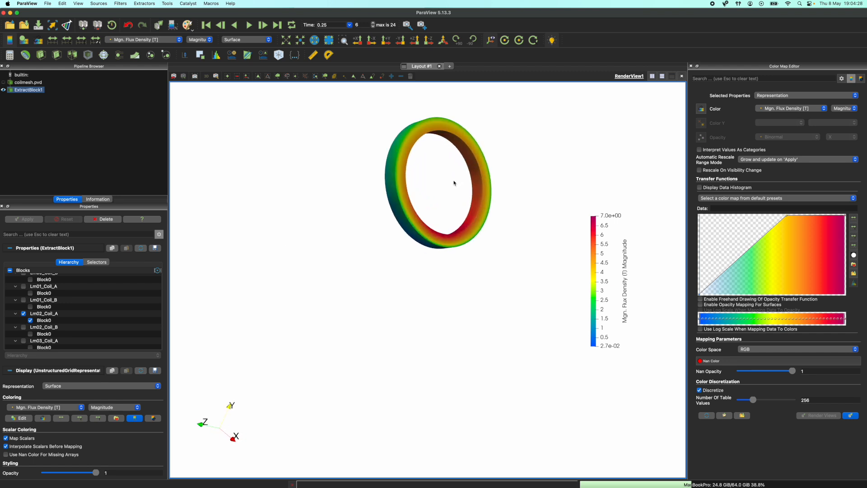
{"action": "left_click_drag", "start_coordinate": [456, 180], "coordinate": [404, 221]}
{"action": "left_click", "coordinate": [289, 42]}
{"action": "left_click_drag", "start_coordinate": [382, 259], "coordinate": [372, 226]}
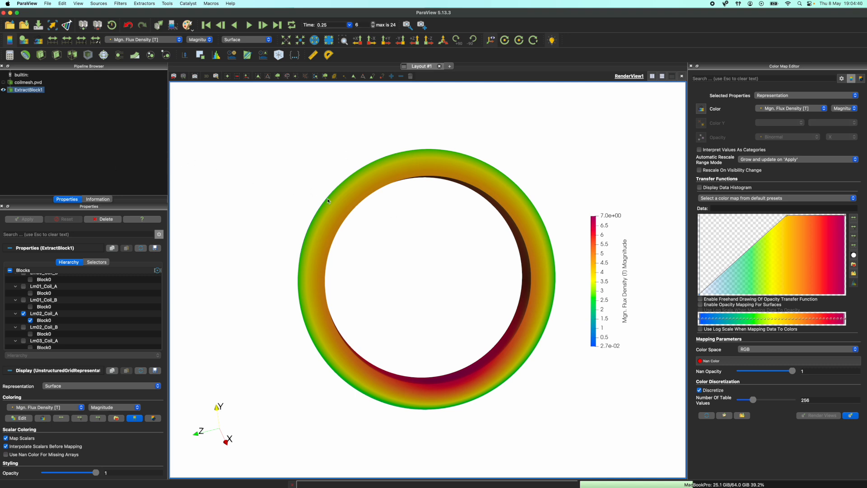
Apply a Plot Data Over Time filter to the extracted coil block
{"action": "scroll", "coordinate": [77, 392], "scroll_direction": "down", "scroll_amount": 2}
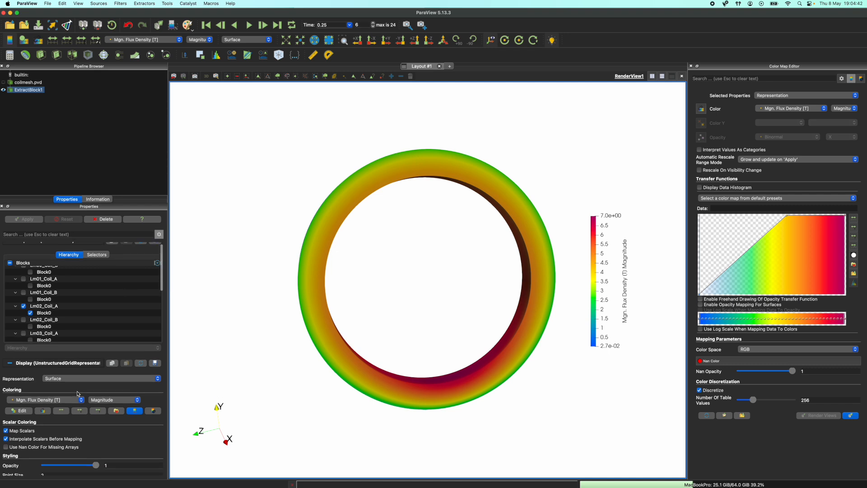
{"action": "right_click", "coordinate": [40, 92]}
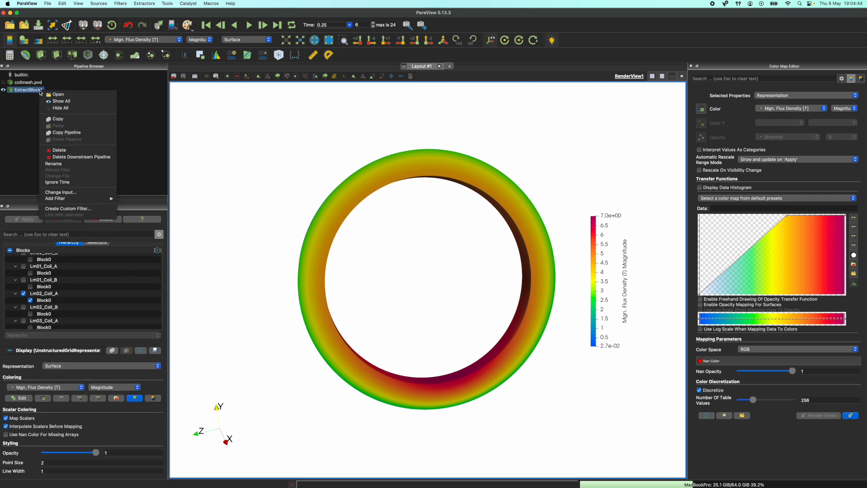
{"action": "mouse_move", "coordinate": [84, 200]}
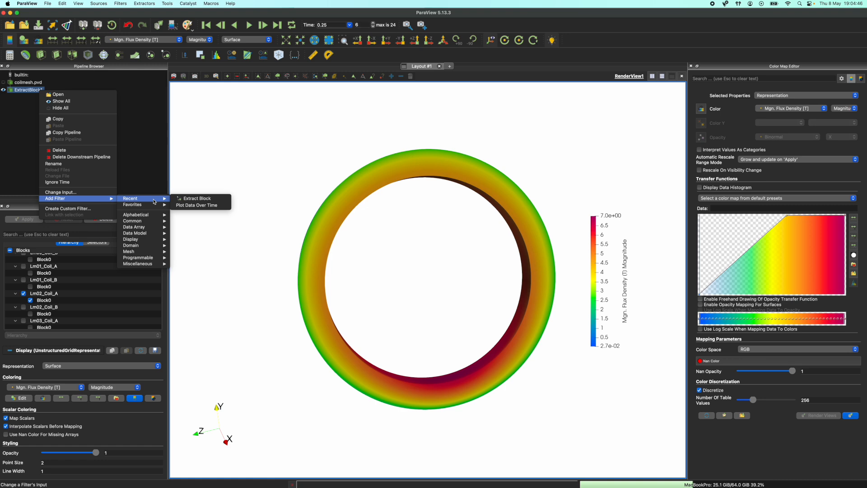
{"action": "mouse_move", "coordinate": [151, 215]}
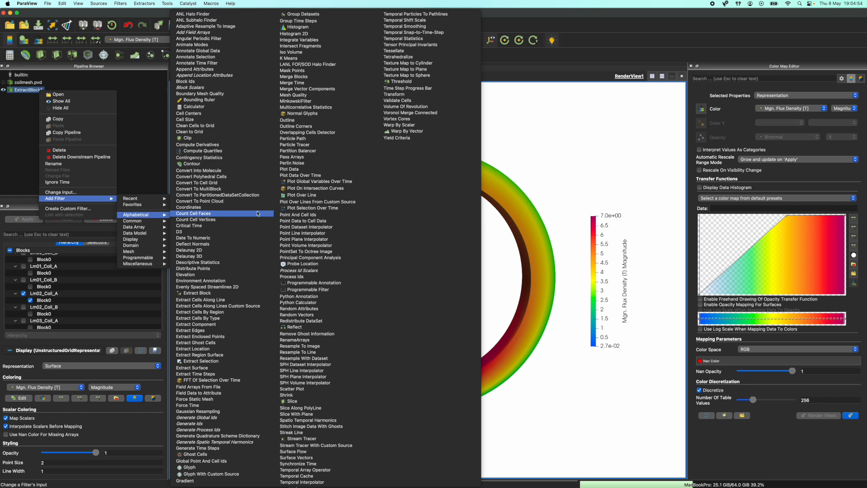
{"action": "left_click", "coordinate": [321, 176]}
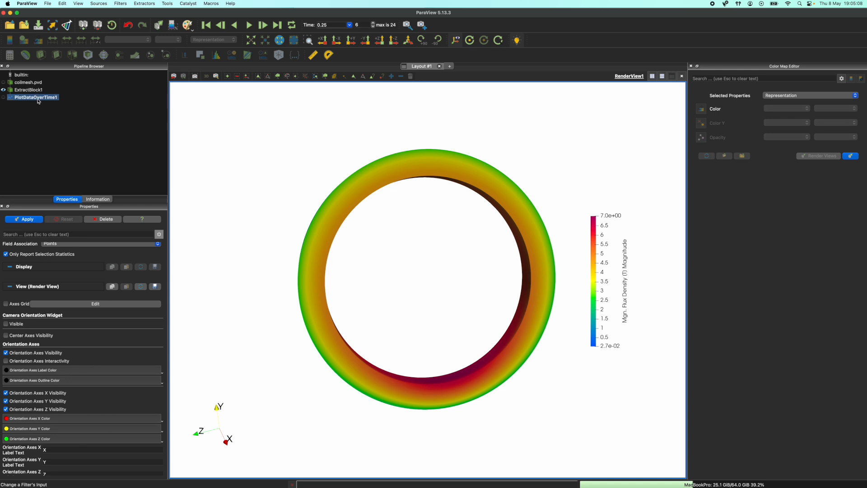
{"action": "left_click", "coordinate": [24, 219]}
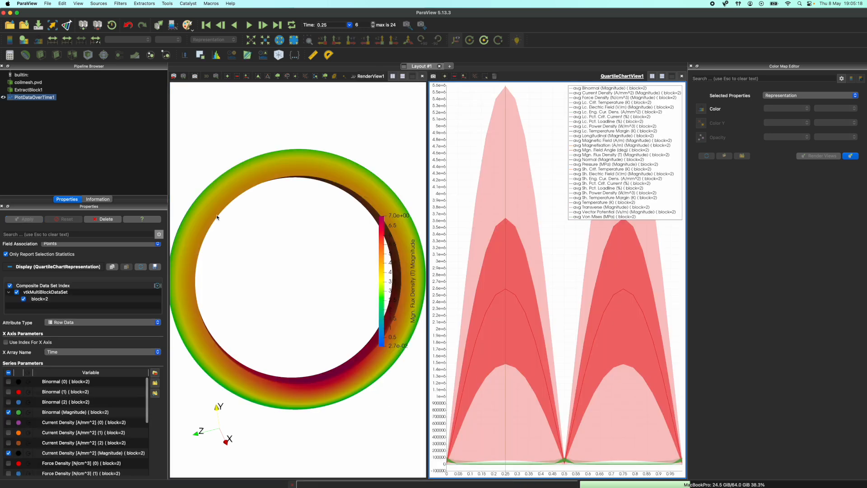
Inspect the coil beside the time plot, add a second empty layout and return to Layout #1
{"action": "left_click_drag", "start_coordinate": [258, 196], "coordinate": [285, 176]}
{"action": "left_click_drag", "start_coordinate": [229, 337], "coordinate": [233, 266]}
{"action": "left_click_drag", "start_coordinate": [230, 313], "coordinate": [292, 318]}
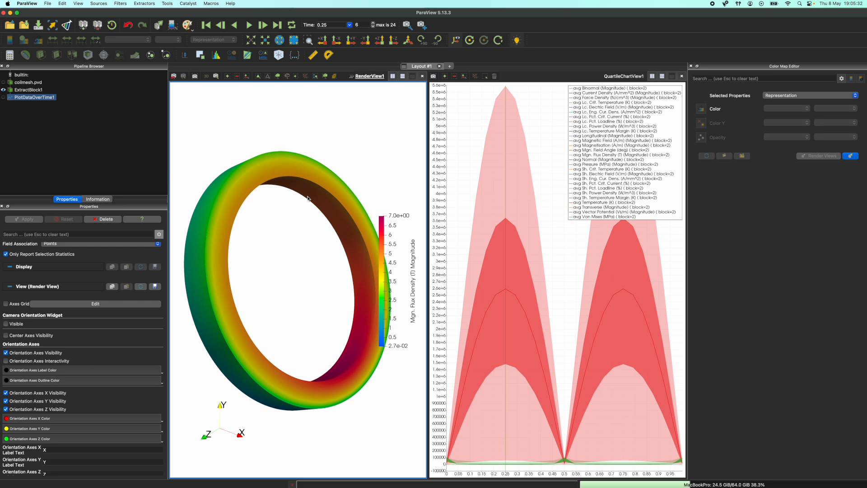
{"action": "left_click", "coordinate": [450, 67]}
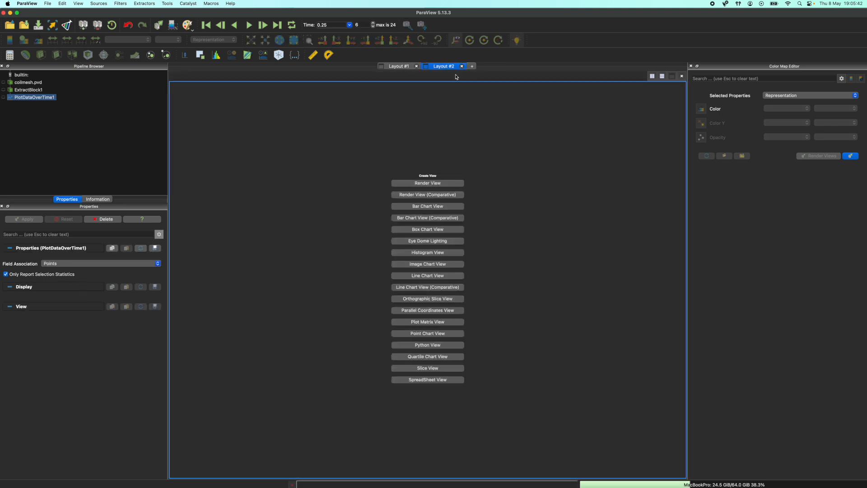
{"action": "left_click", "coordinate": [403, 68]}
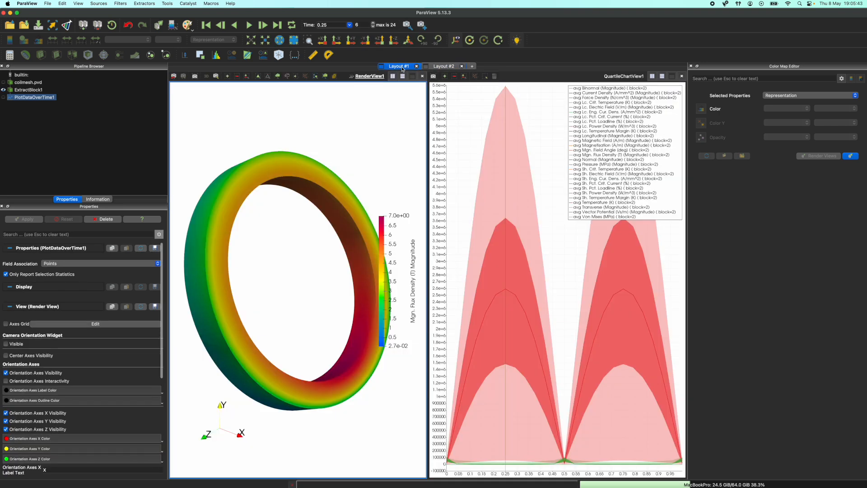
Create a Line Chart View in Layout #2 and show PlotDataOverTime1 in it
{"action": "left_click", "coordinate": [438, 67]}
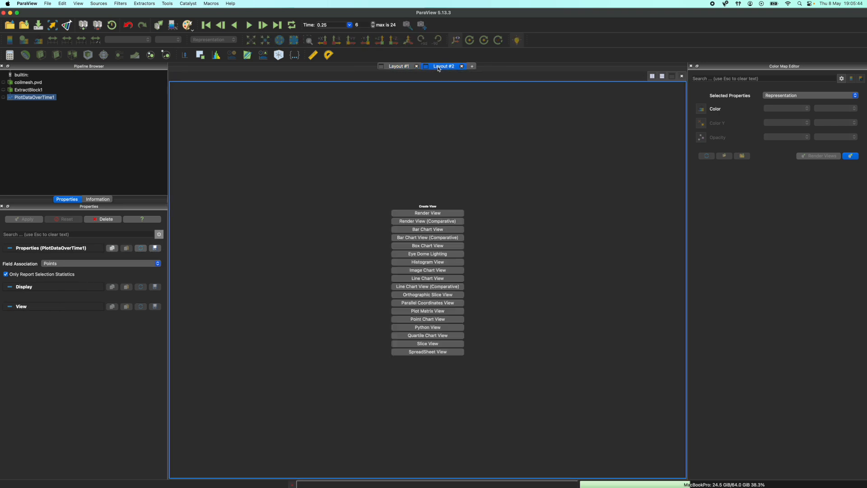
{"action": "left_click", "coordinate": [472, 67]}
{"action": "left_click", "coordinate": [485, 66]}
{"action": "left_click", "coordinate": [428, 279]}
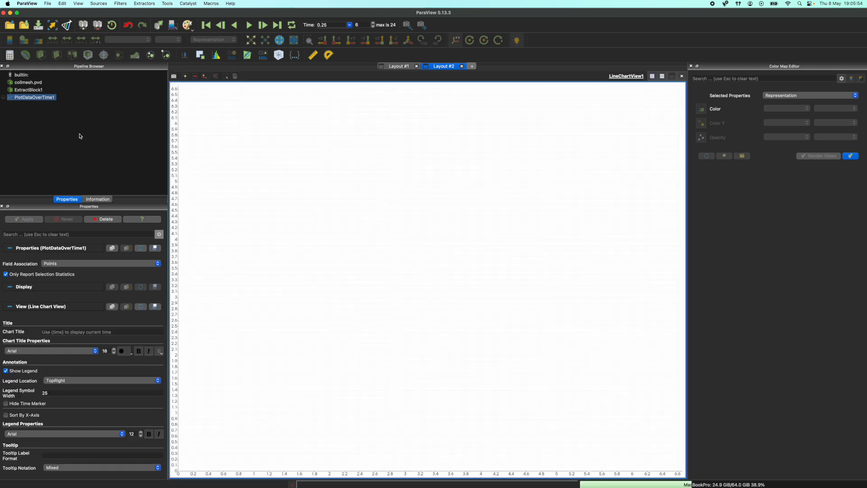
{"action": "left_click", "coordinate": [4, 98]}
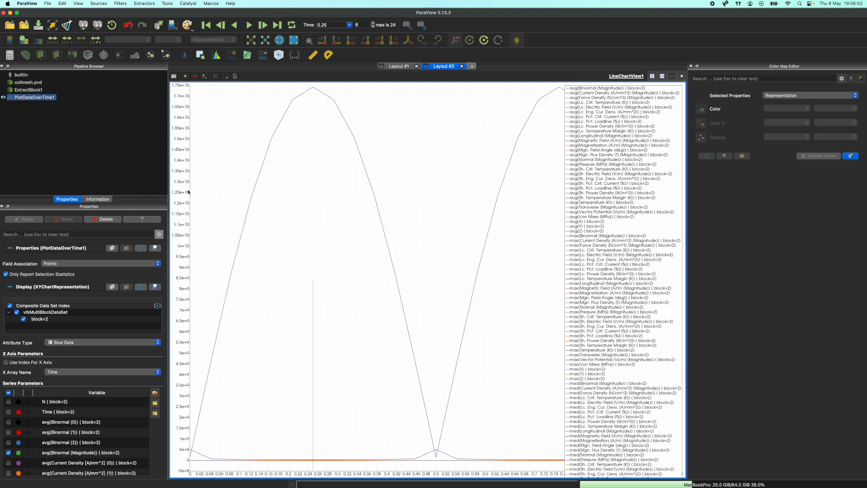
Hide all series of PlotDataOverTime1 in the line chart
{"action": "scroll", "coordinate": [38, 301], "scroll_direction": "down", "scroll_amount": 2}
{"action": "scroll", "coordinate": [38, 301], "scroll_direction": "down", "scroll_amount": 4}
{"action": "scroll", "coordinate": [32, 304], "scroll_direction": "down", "scroll_amount": 3}
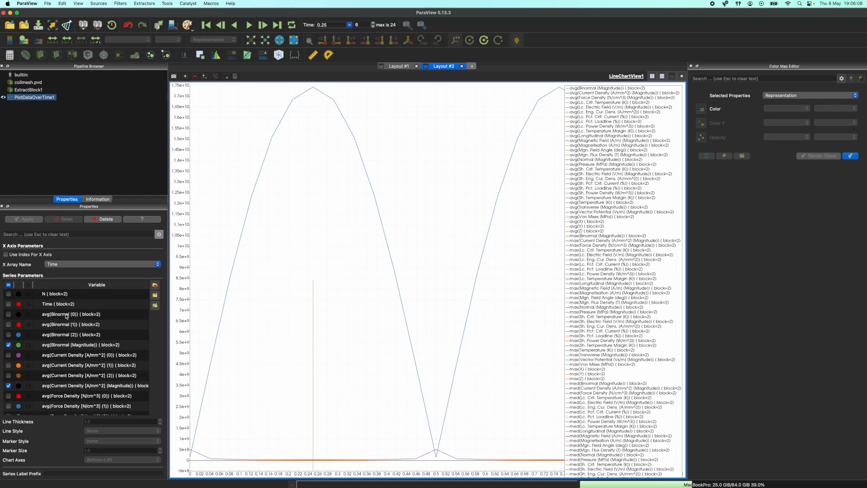
{"action": "left_click", "coordinate": [8, 304]}
{"action": "left_click", "coordinate": [8, 314]}
{"action": "left_click", "coordinate": [9, 285]}
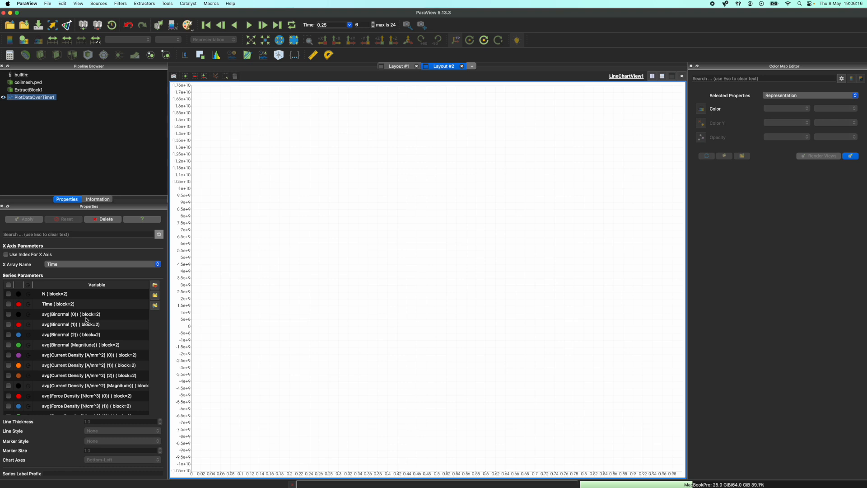
Plot only the avg(Mgn. Flux Density [T] (Magnitude)) series in the line chart
{"action": "scroll", "coordinate": [89, 330], "scroll_direction": "down", "scroll_amount": 10}
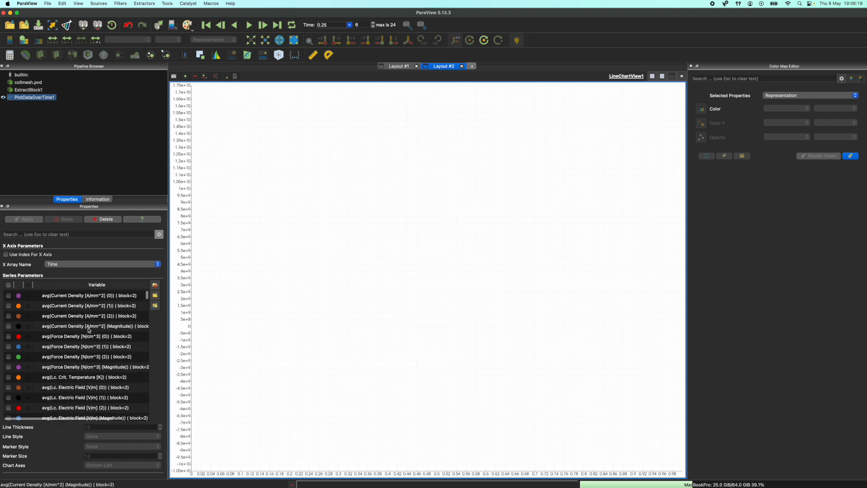
{"action": "scroll", "coordinate": [89, 330], "scroll_direction": "down", "scroll_amount": 3}
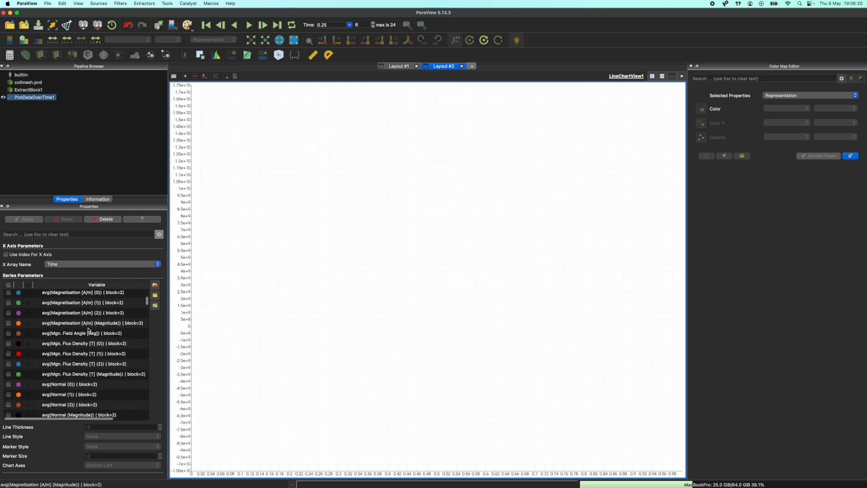
{"action": "left_click", "coordinate": [9, 345]}
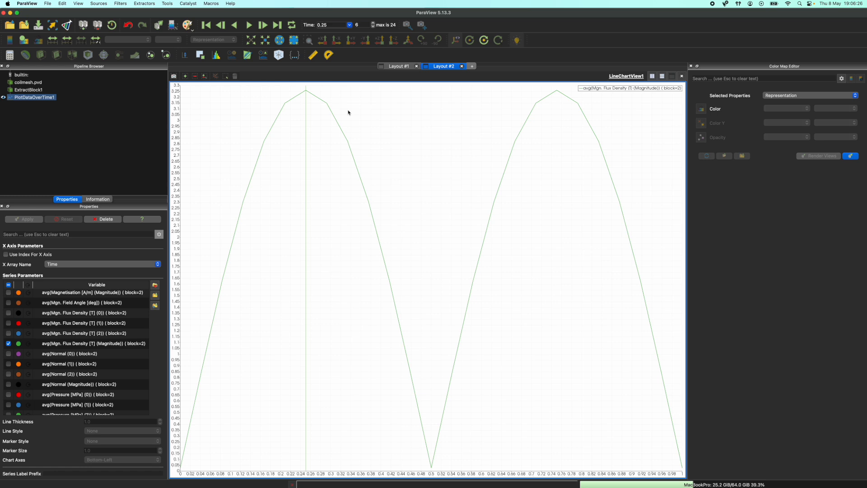
Inspect the coil's flux density from several angles in Layout #1 and return to the line chart in Layout #2
{"action": "left_click", "coordinate": [397, 66]}
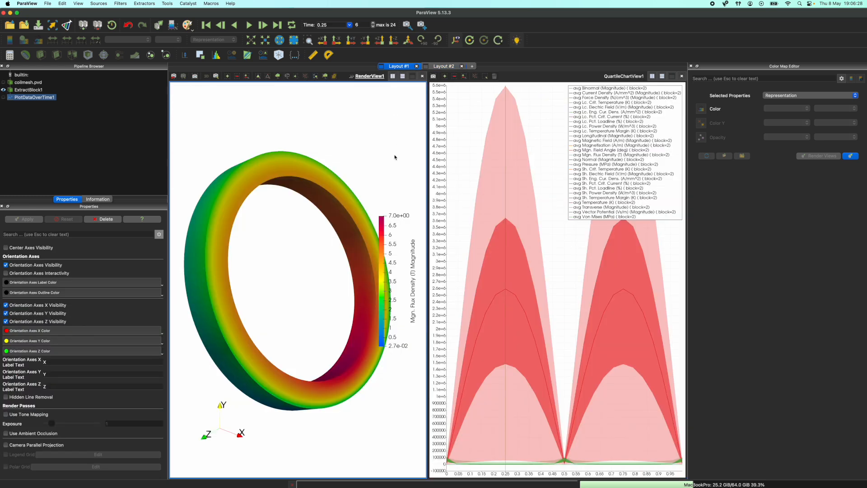
{"action": "left_click_drag", "start_coordinate": [263, 308], "coordinate": [217, 304]}
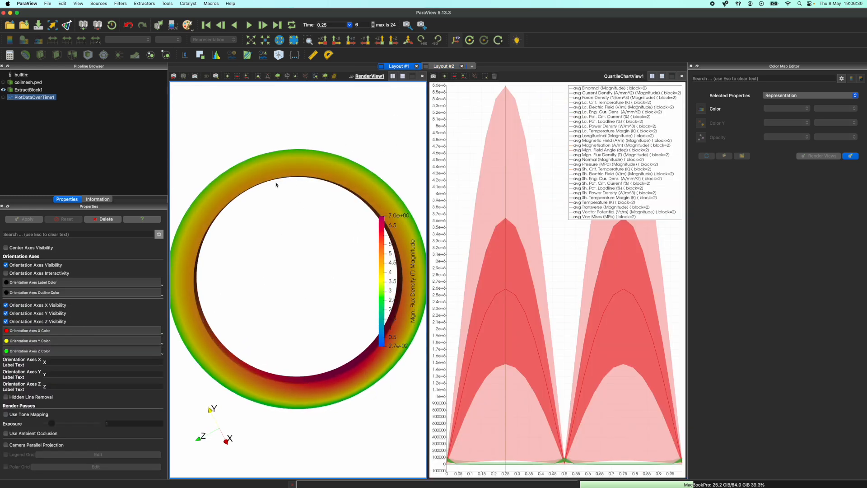
{"action": "left_click_drag", "start_coordinate": [218, 273], "coordinate": [265, 273]}
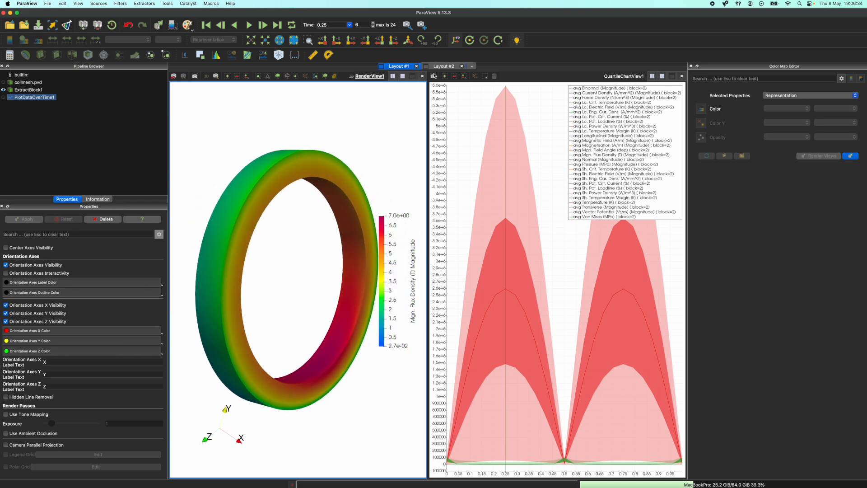
{"action": "left_click", "coordinate": [448, 66]}
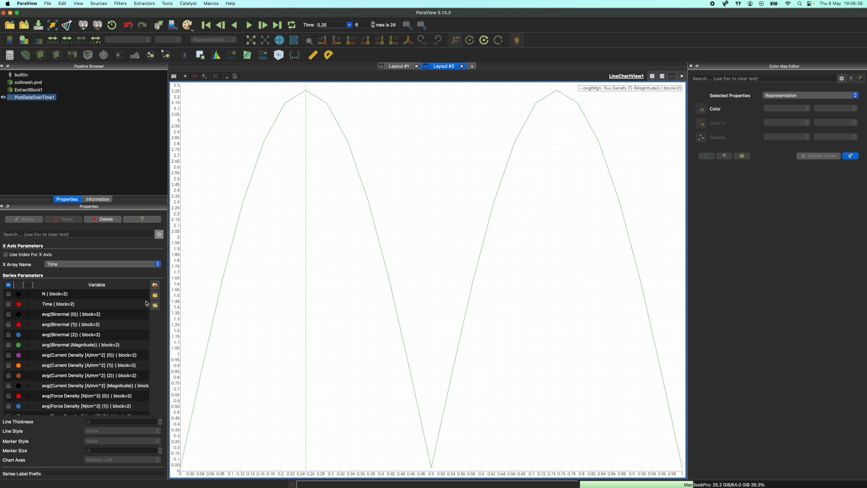
Add the max(Mgn. Flux Density [T] (Magnitude)) series to the line chart
{"action": "scroll", "coordinate": [73, 354], "scroll_direction": "down", "scroll_amount": 3}
{"action": "scroll", "coordinate": [73, 354], "scroll_direction": "up", "scroll_amount": 2}
{"action": "left_click", "coordinate": [73, 354]}
{"action": "scroll", "coordinate": [73, 353], "scroll_direction": "down", "scroll_amount": 6}
{"action": "scroll", "coordinate": [74, 355], "scroll_direction": "down", "scroll_amount": 10}
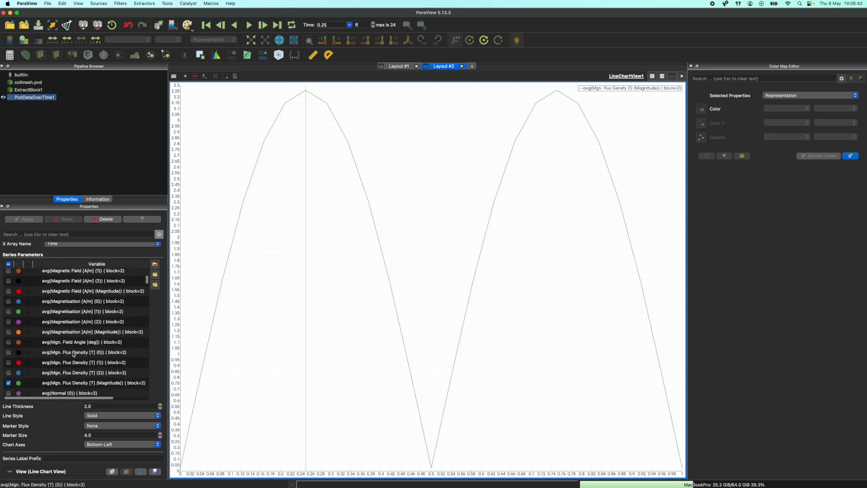
{"action": "scroll", "coordinate": [74, 354], "scroll_direction": "down", "scroll_amount": 3}
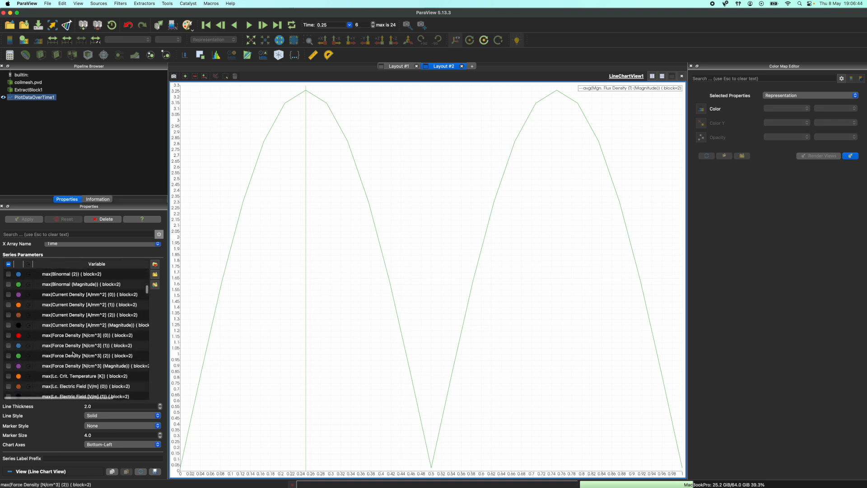
{"action": "scroll", "coordinate": [68, 334], "scroll_direction": "down", "scroll_amount": 5}
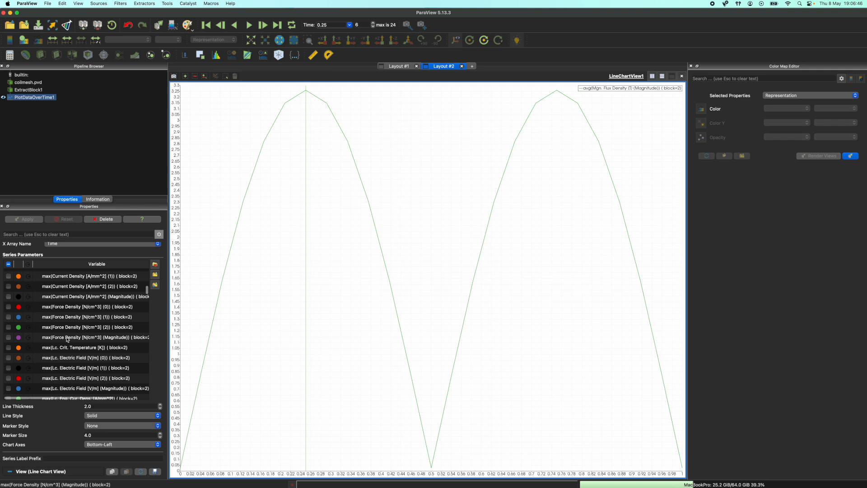
{"action": "scroll", "coordinate": [69, 336], "scroll_direction": "down", "scroll_amount": 8}
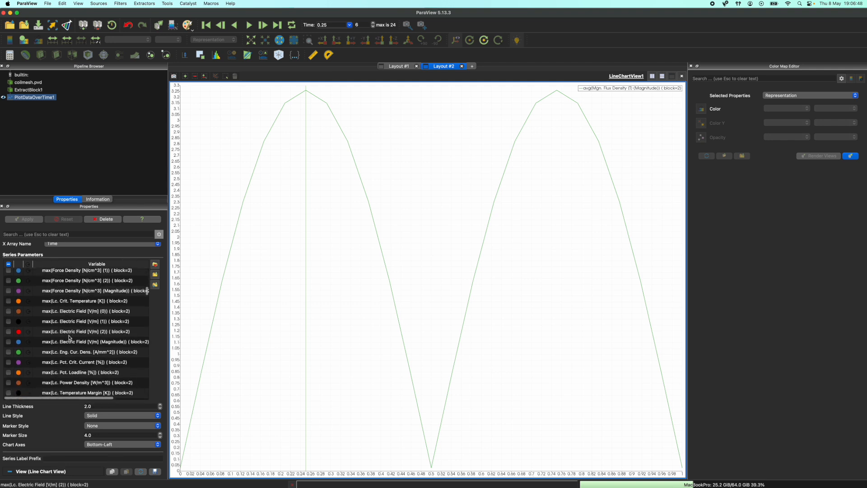
{"action": "scroll", "coordinate": [69, 337], "scroll_direction": "down", "scroll_amount": 6}
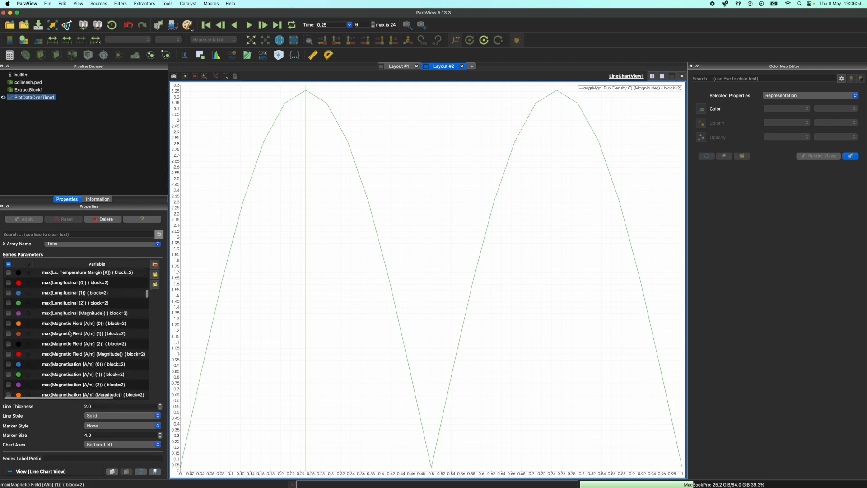
{"action": "scroll", "coordinate": [69, 337], "scroll_direction": "down", "scroll_amount": 8}
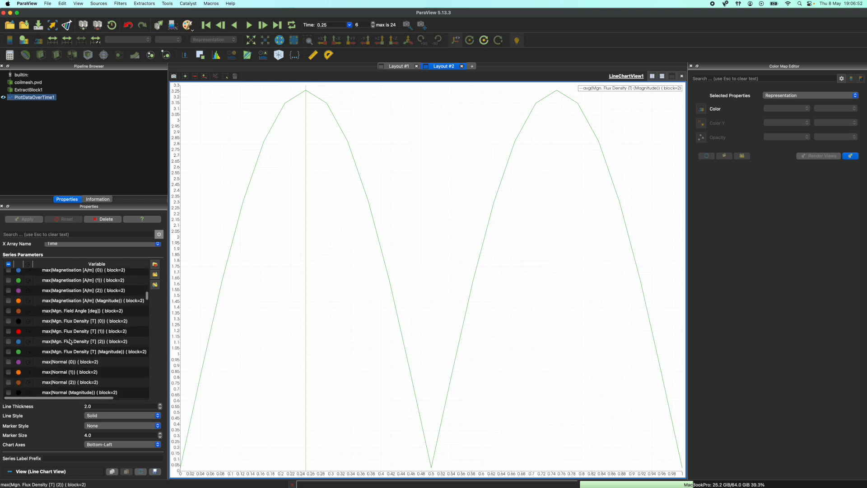
{"action": "left_click", "coordinate": [8, 342]}
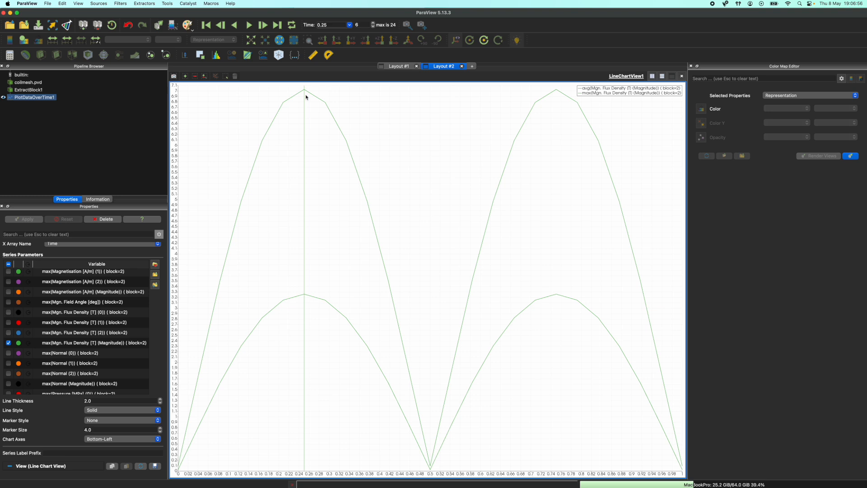
Compare the first peak of the maximum flux density curve with the coil's color scale in Layout #1, returning to Layout #2
{"action": "mouse_move", "coordinate": [305, 92]}
{"action": "left_click", "coordinate": [399, 66]}
{"action": "left_click", "coordinate": [444, 67]}
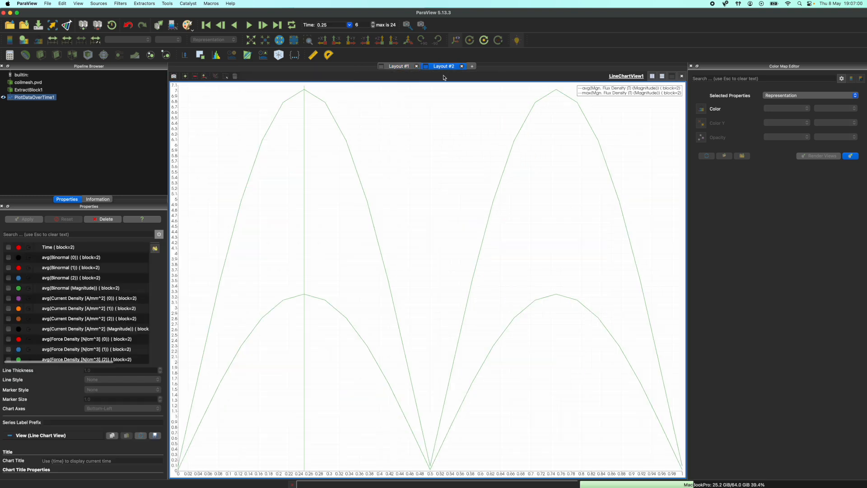
Show components 0, 1 and 2 of avg(Mgn. Flux Density [T]) in the chart and hide its magnitude series
{"action": "scroll", "coordinate": [45, 311], "scroll_direction": "up", "scroll_amount": 5}
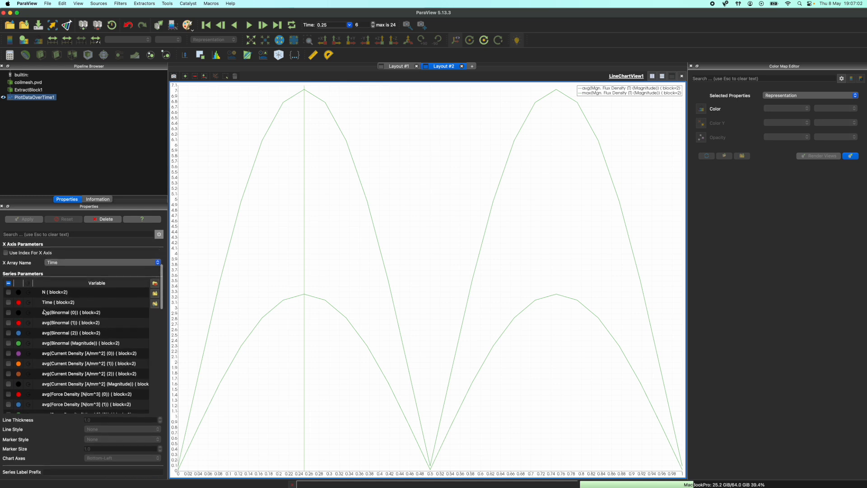
{"action": "left_click", "coordinate": [65, 324]}
{"action": "scroll", "coordinate": [65, 324], "scroll_direction": "up", "scroll_amount": 2}
{"action": "scroll", "coordinate": [68, 334], "scroll_direction": "down", "scroll_amount": 6}
{"action": "scroll", "coordinate": [69, 344], "scroll_direction": "down", "scroll_amount": 7}
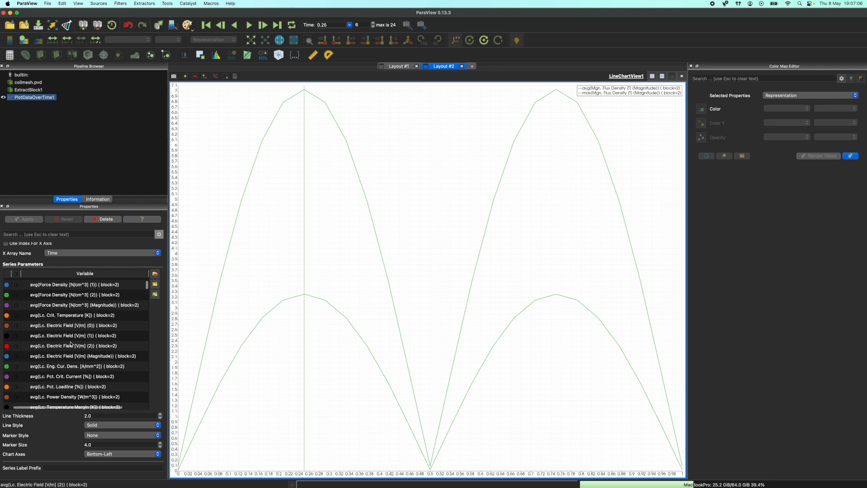
{"action": "scroll", "coordinate": [71, 344], "scroll_direction": "down", "scroll_amount": 2}
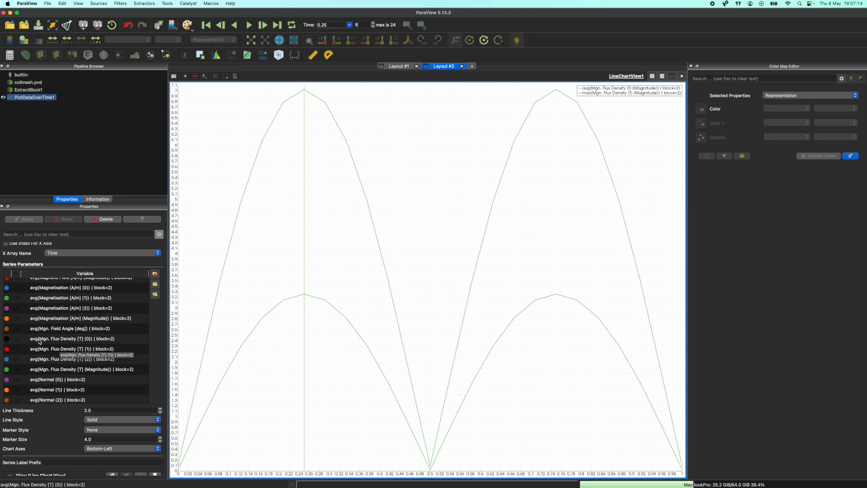
{"action": "scroll", "coordinate": [40, 342], "scroll_direction": "left", "scroll_amount": 2}
{"action": "left_click", "coordinate": [8, 340]}
{"action": "left_click", "coordinate": [9, 350]}
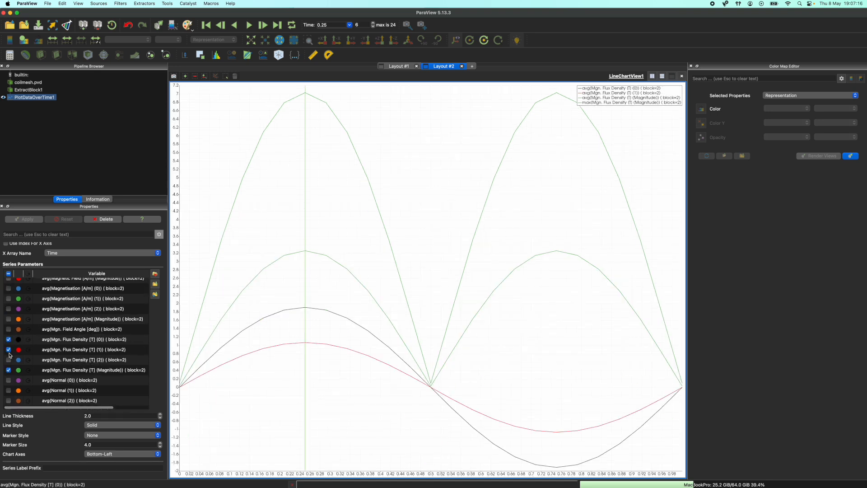
{"action": "left_click", "coordinate": [8, 360]}
{"action": "left_click", "coordinate": [8, 370]}
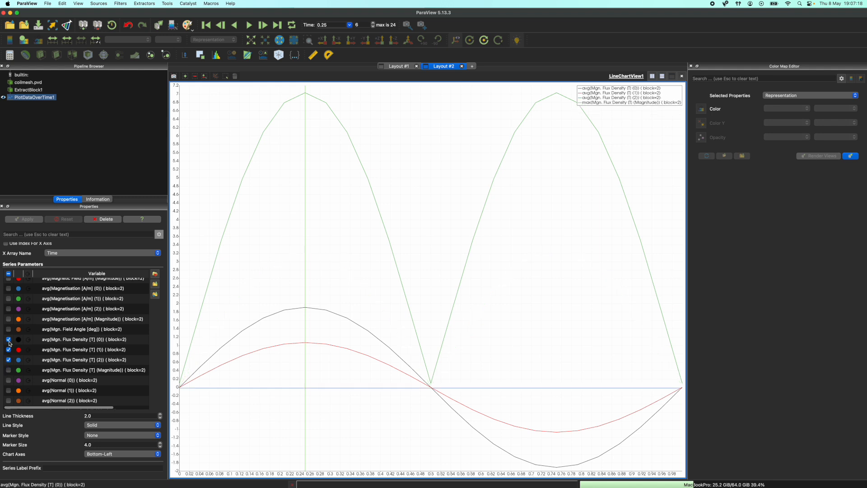
Hide component 2 of avg(Mgn. Flux Density [T]), keeping only components 0 and 1 of the average plotted
{"action": "left_click", "coordinate": [8, 339]}
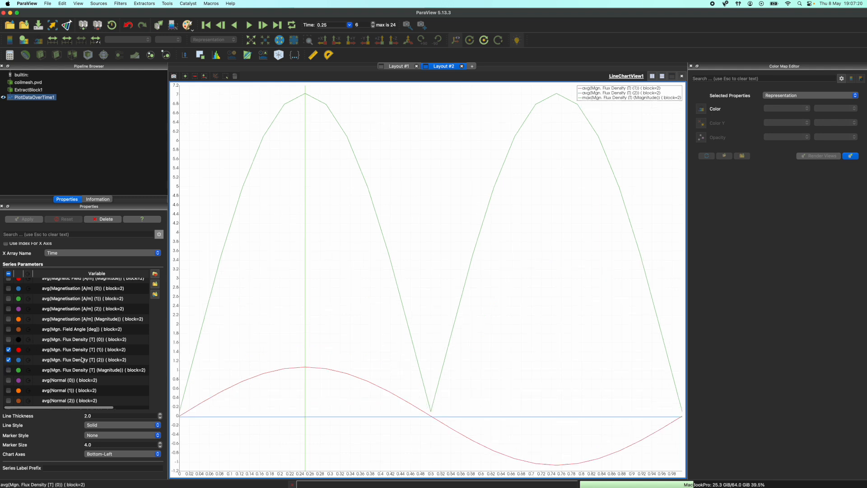
{"action": "left_click", "coordinate": [9, 360]}
{"action": "left_click", "coordinate": [8, 339]}
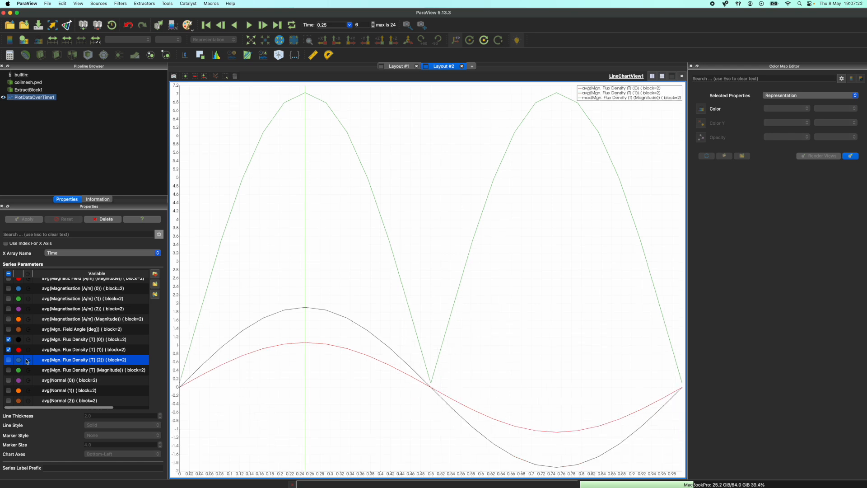
Remove the max(Mgn. Flux Density [T] (Magnitude)) series from the line chart
{"action": "scroll", "coordinate": [78, 352], "scroll_direction": "up", "scroll_amount": 10}
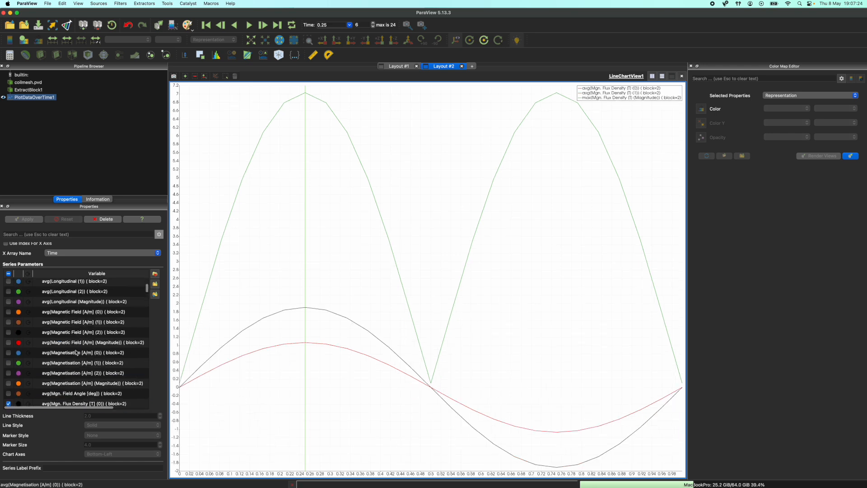
{"action": "scroll", "coordinate": [76, 354], "scroll_direction": "down", "scroll_amount": 15}
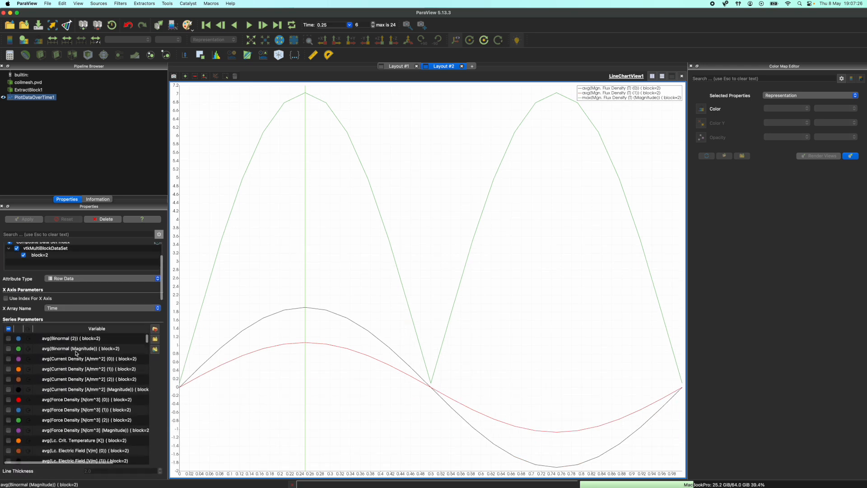
{"action": "scroll", "coordinate": [76, 353], "scroll_direction": "down", "scroll_amount": 8}
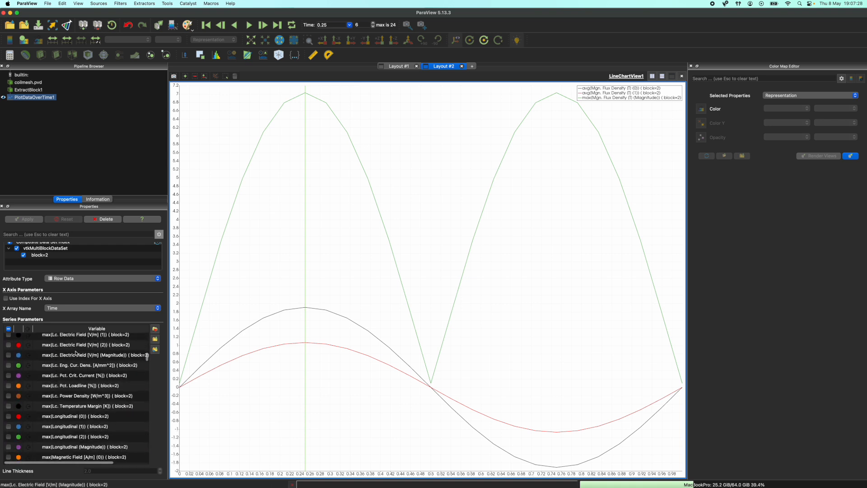
{"action": "scroll", "coordinate": [76, 352], "scroll_direction": "down", "scroll_amount": 1}
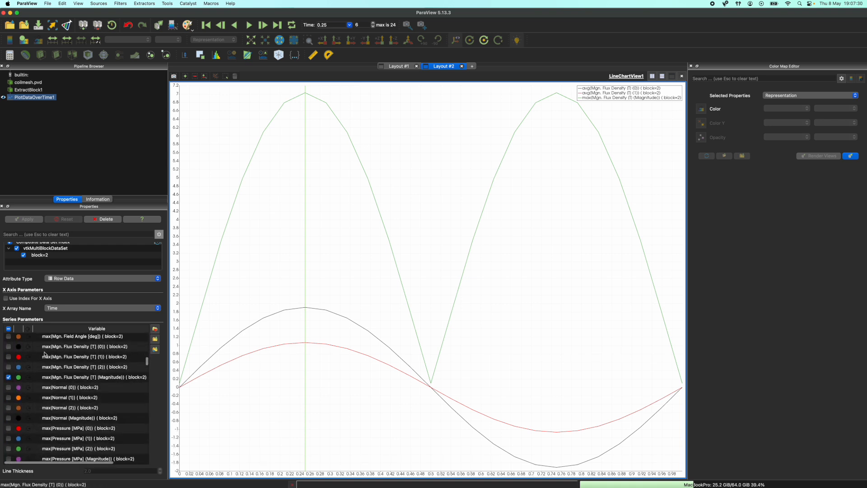
{"action": "left_click", "coordinate": [8, 377]}
{"action": "scroll", "coordinate": [74, 376], "scroll_direction": "up", "scroll_amount": 10}
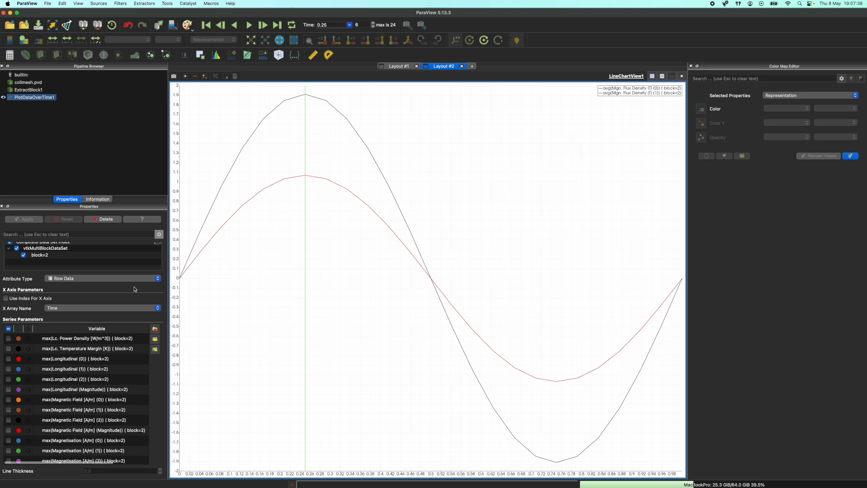
Add a third layout and show the full coilmesh.pvd dataset in a render view there
{"action": "left_click", "coordinate": [396, 67]}
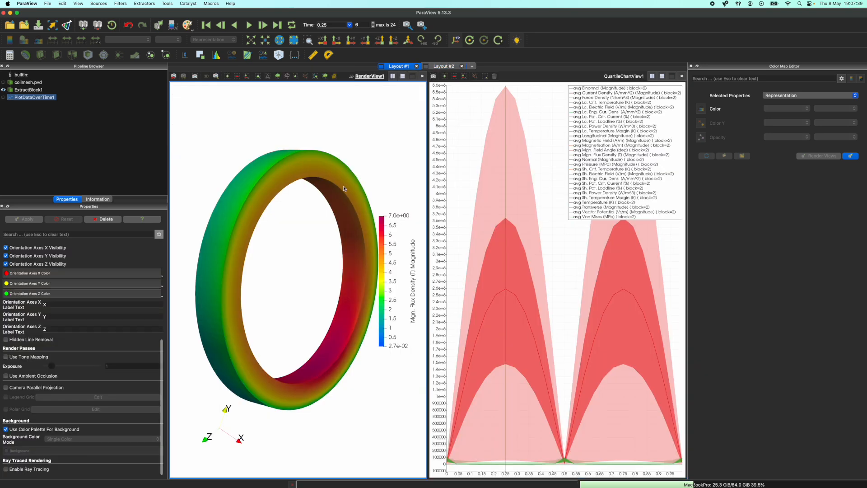
{"action": "left_click", "coordinate": [440, 66]}
{"action": "left_click", "coordinate": [472, 66]}
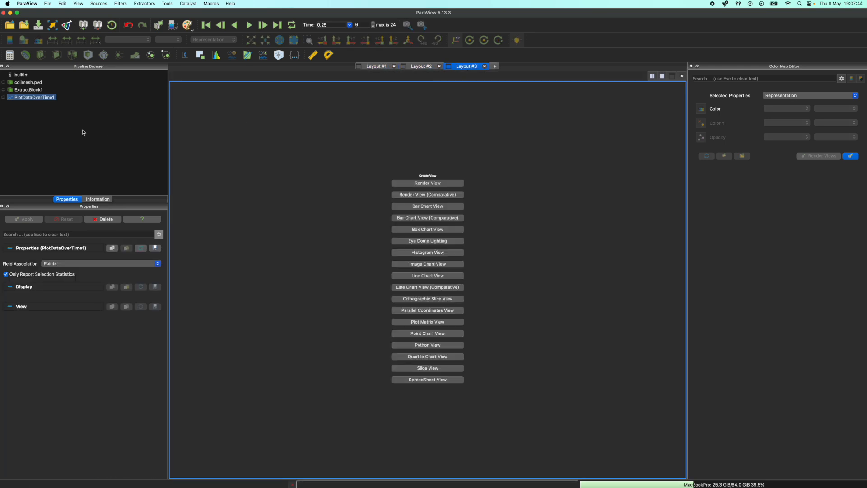
{"action": "left_click", "coordinate": [3, 82]}
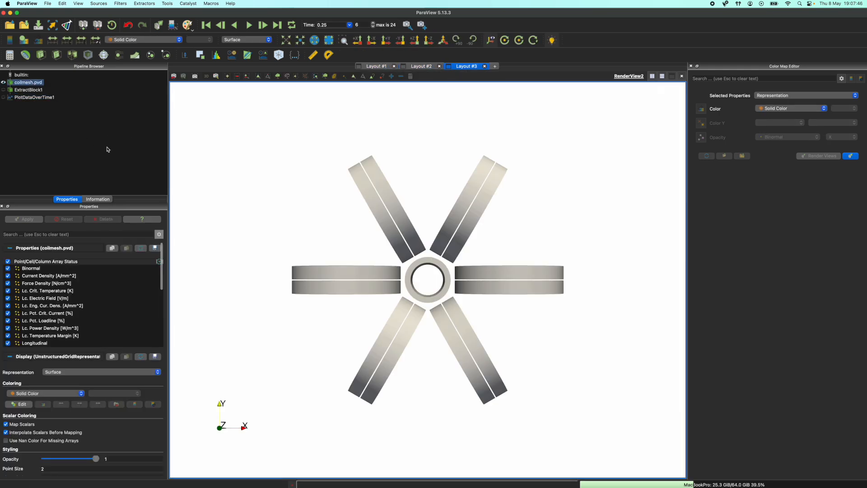
Apply a Merge Blocks filter with default settings to the coilmesh.pvd dataset
{"action": "left_click_drag", "start_coordinate": [299, 206], "coordinate": [325, 228]}
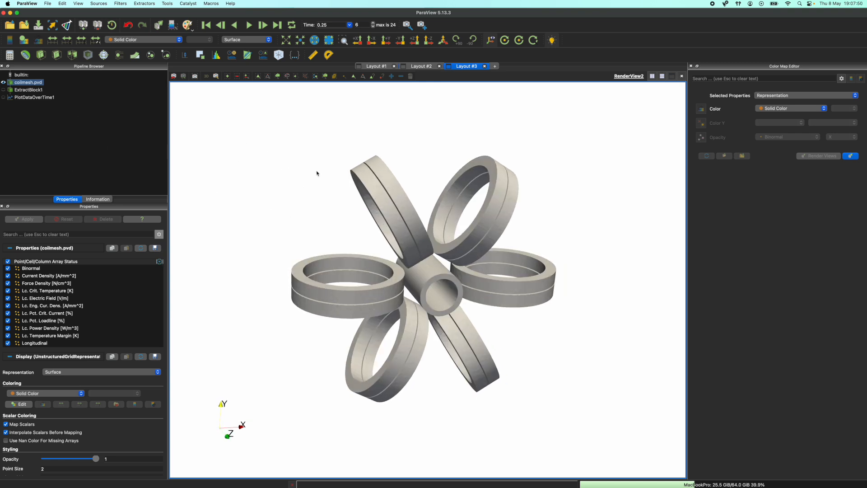
{"action": "right_click", "coordinate": [33, 83]}
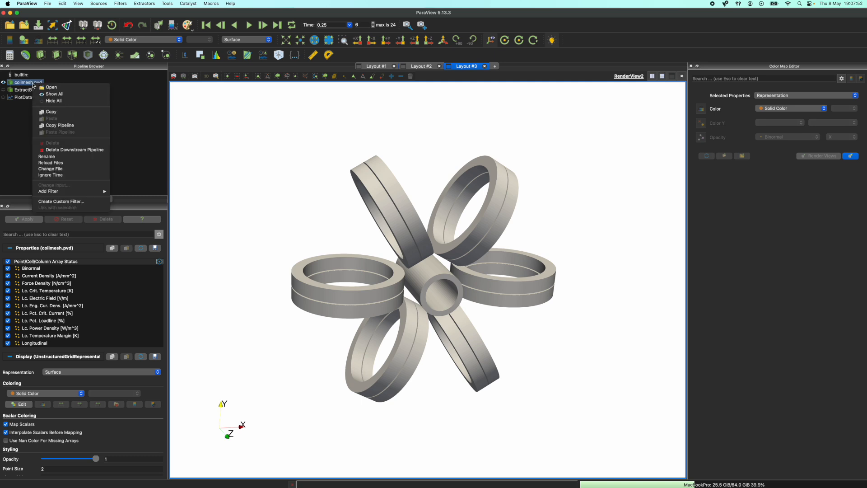
{"action": "mouse_move", "coordinate": [63, 191]}
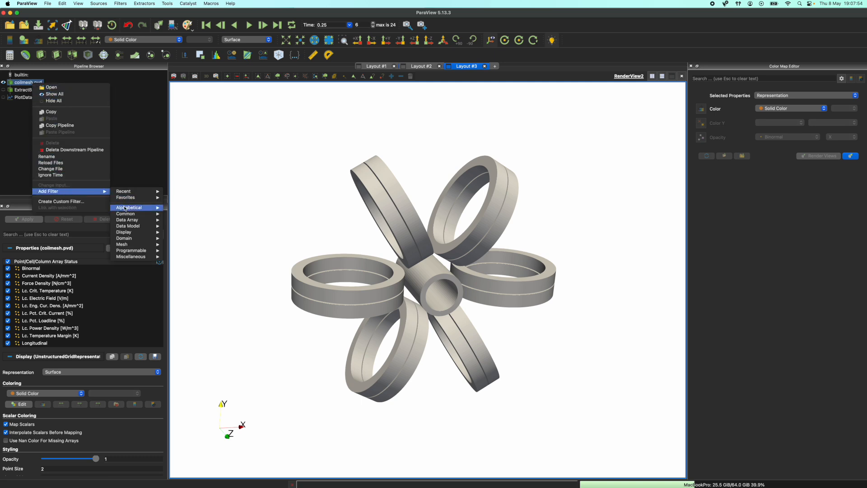
{"action": "mouse_move", "coordinate": [126, 209]}
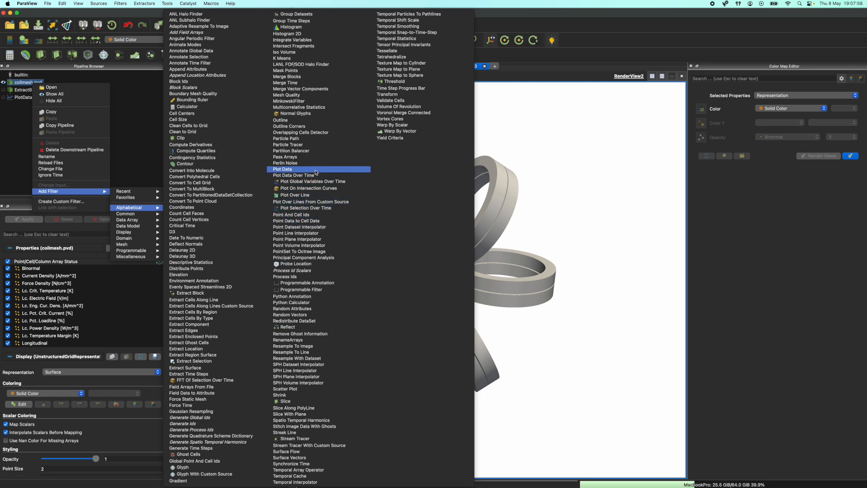
{"action": "left_click", "coordinate": [310, 79]}
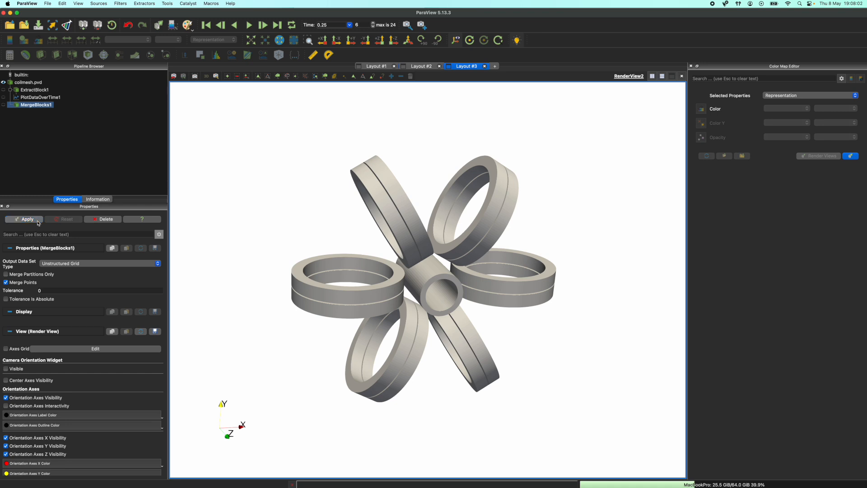
{"action": "left_click", "coordinate": [39, 222]}
{"action": "left_click_drag", "start_coordinate": [437, 284], "coordinate": [497, 227]}
{"action": "left_click_drag", "start_coordinate": [360, 339], "coordinate": [363, 311]}
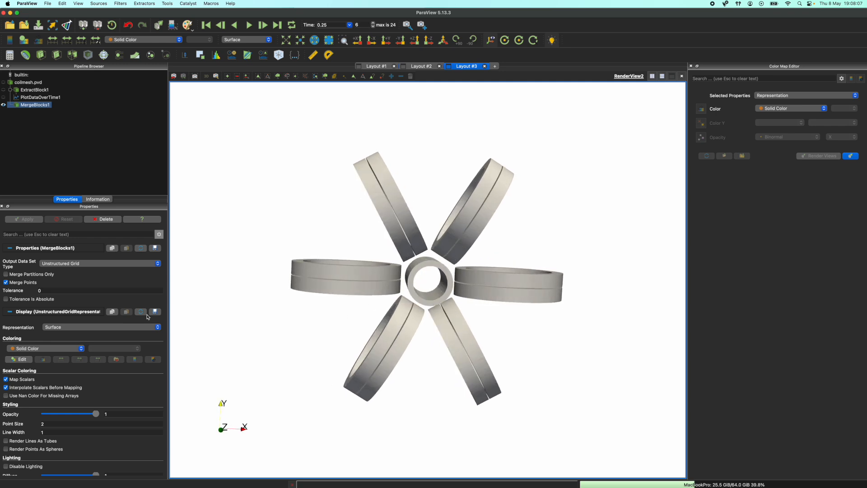
Add a Plot Data Over Time filter to the merged blocks and show its line chart in Layout #4
{"action": "right_click", "coordinate": [32, 107]}
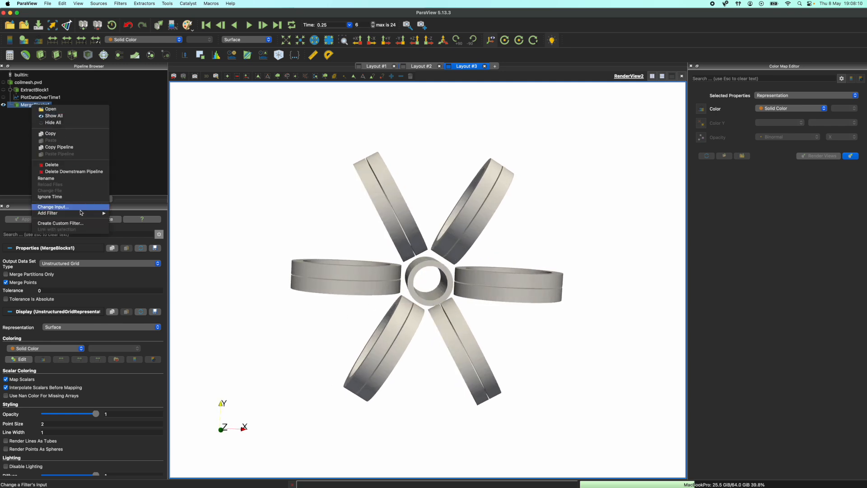
{"action": "mouse_move", "coordinate": [90, 213]}
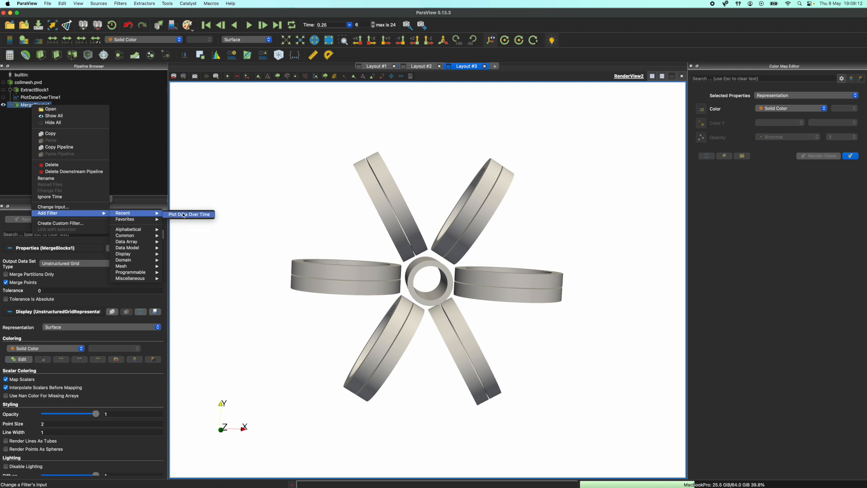
{"action": "left_click", "coordinate": [189, 215]}
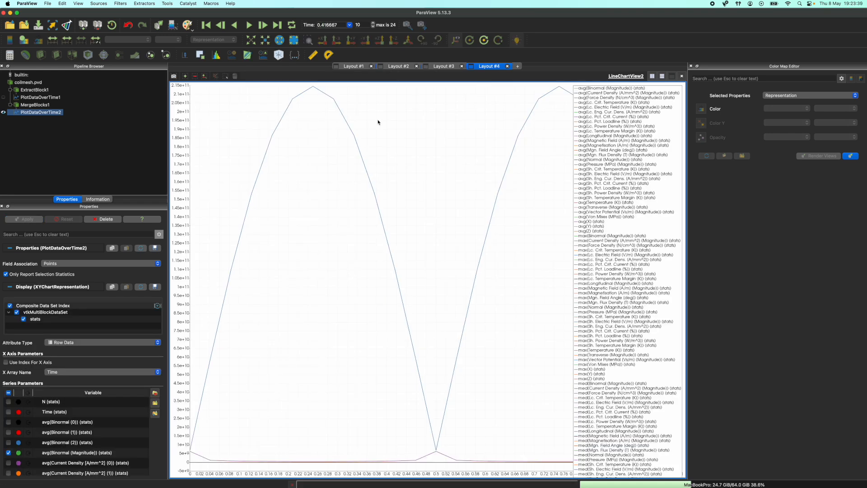
{"action": "left_click", "coordinate": [438, 67]}
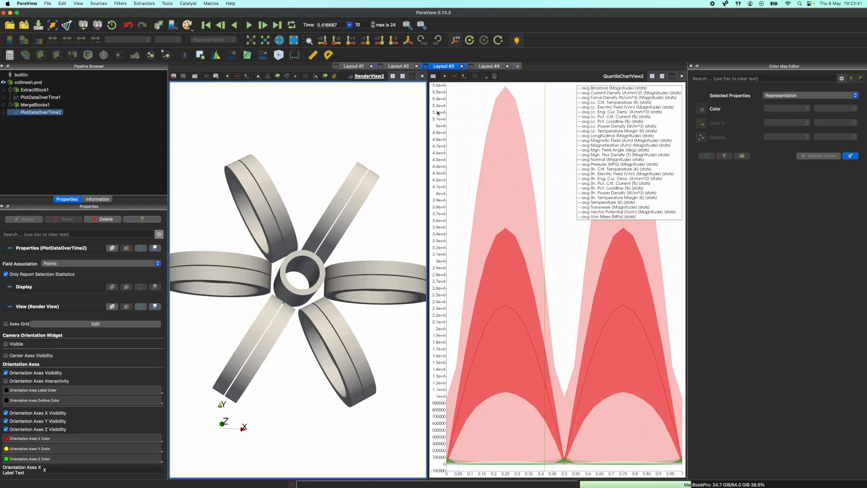
{"action": "left_click", "coordinate": [491, 67]}
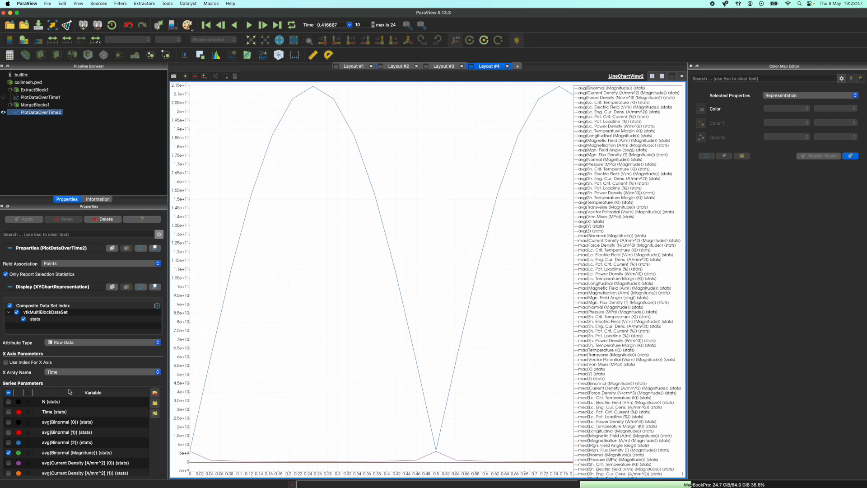
Hide all chart series of the merged-blocks plot and show only avg(Current Density [A/mm^2] (Magnitude))
{"action": "scroll", "coordinate": [6, 397], "scroll_direction": "down", "scroll_amount": 2}
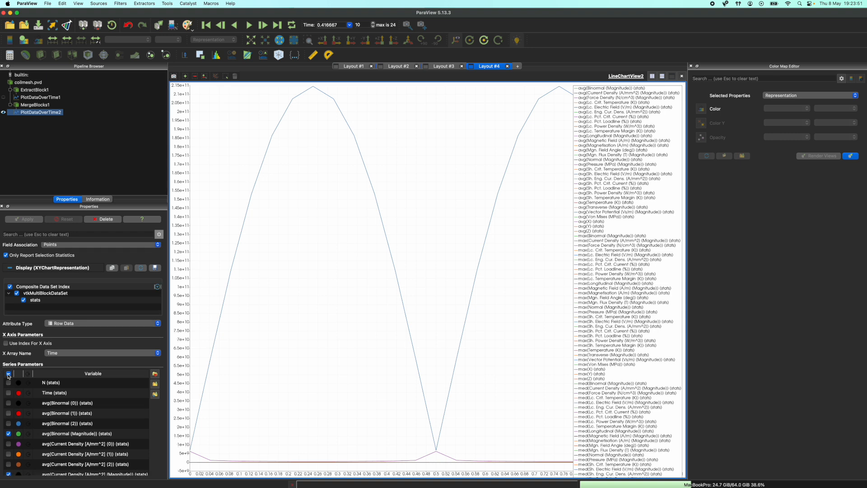
{"action": "left_click", "coordinate": [8, 374]}
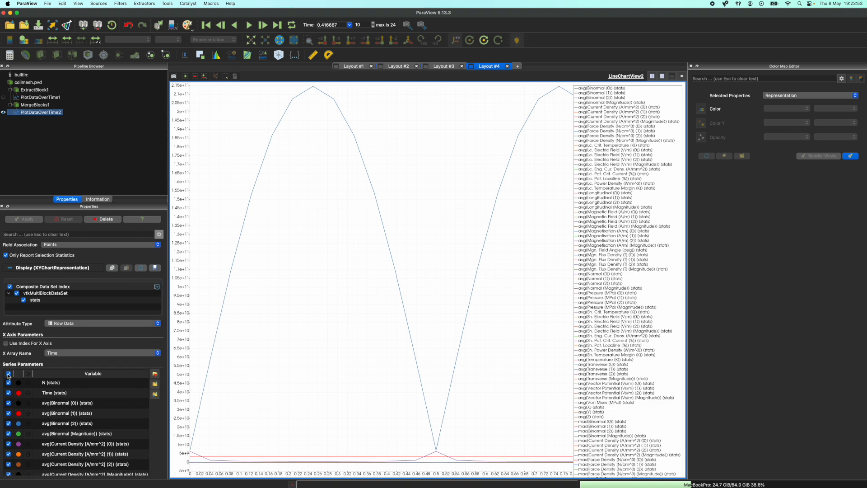
{"action": "left_click", "coordinate": [8, 374]}
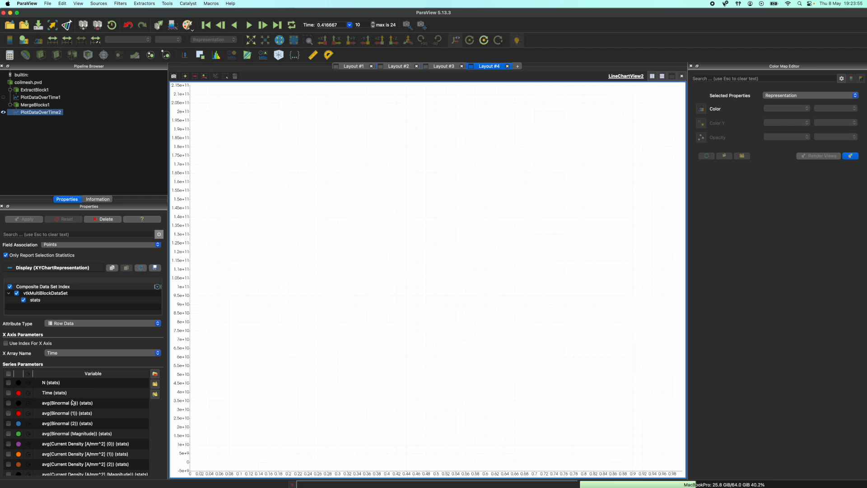
{"action": "scroll", "coordinate": [78, 406], "scroll_direction": "down", "scroll_amount": 3}
{"action": "scroll", "coordinate": [77, 407], "scroll_direction": "up", "scroll_amount": 3}
{"action": "scroll", "coordinate": [76, 429], "scroll_direction": "down", "scroll_amount": 1}
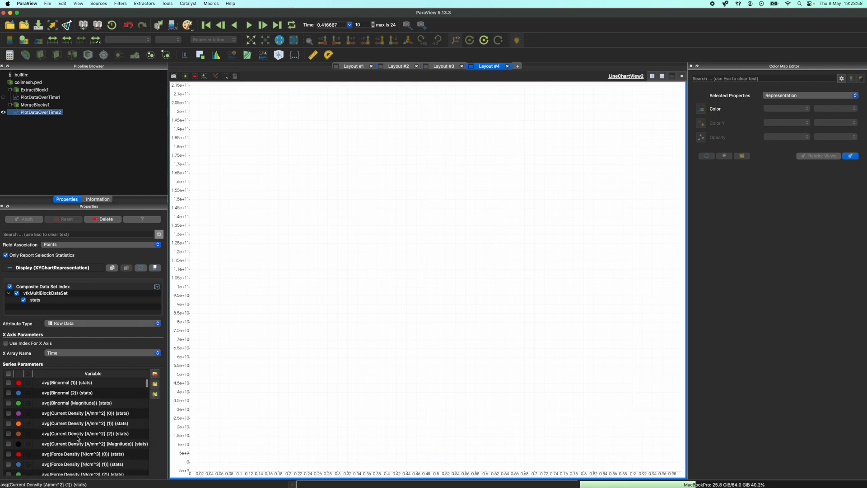
{"action": "left_click", "coordinate": [8, 443]}
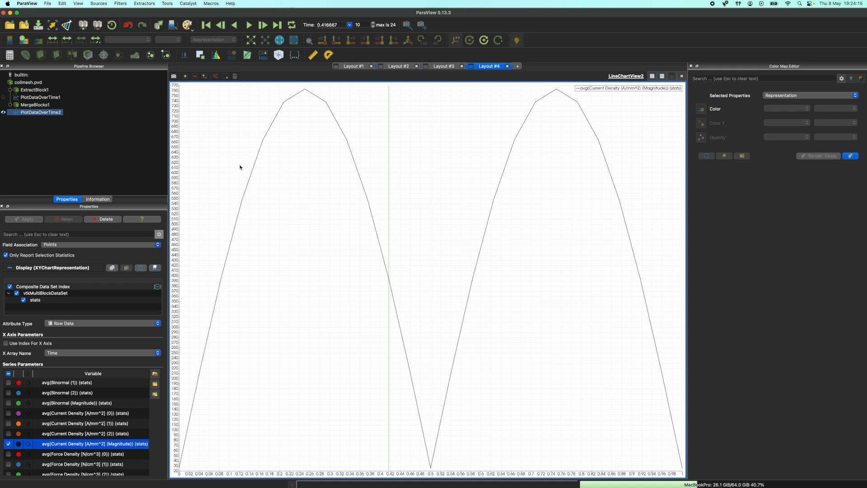
Add a Calculator filter to PlotDataOverTime2 and name its result array NegCurr
{"action": "right_click", "coordinate": [49, 113]}
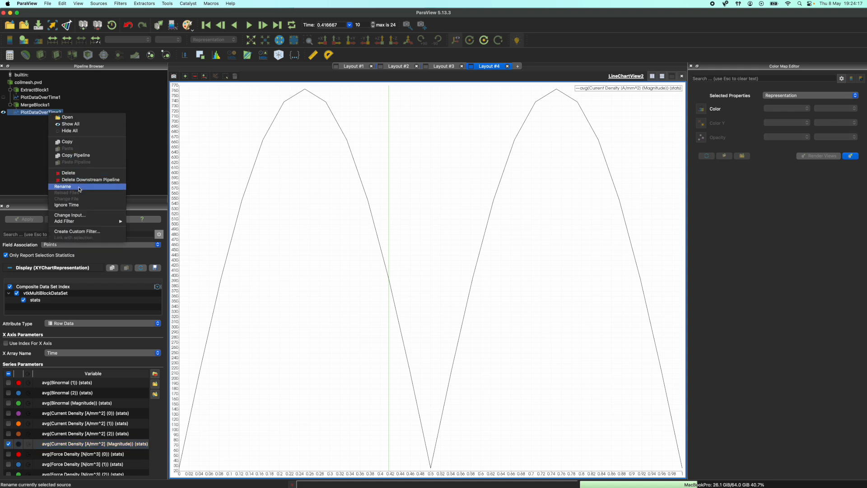
{"action": "mouse_move", "coordinate": [80, 224]}
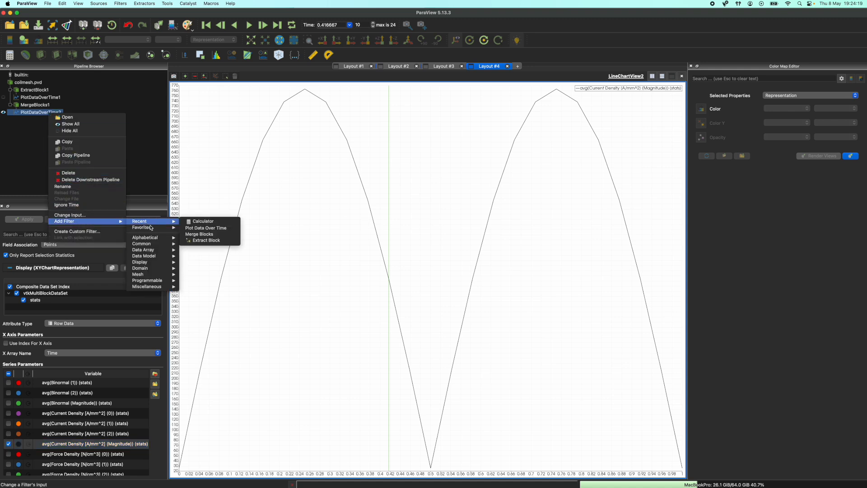
{"action": "mouse_move", "coordinate": [145, 237]}
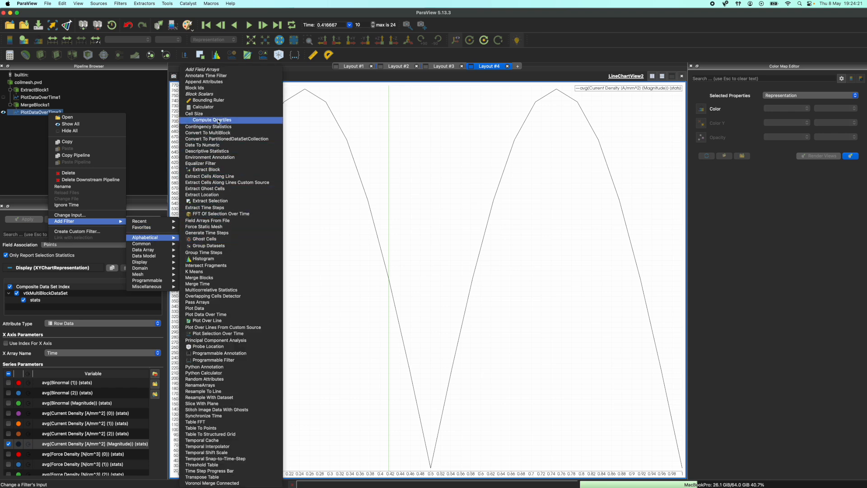
{"action": "left_click", "coordinate": [203, 107]}
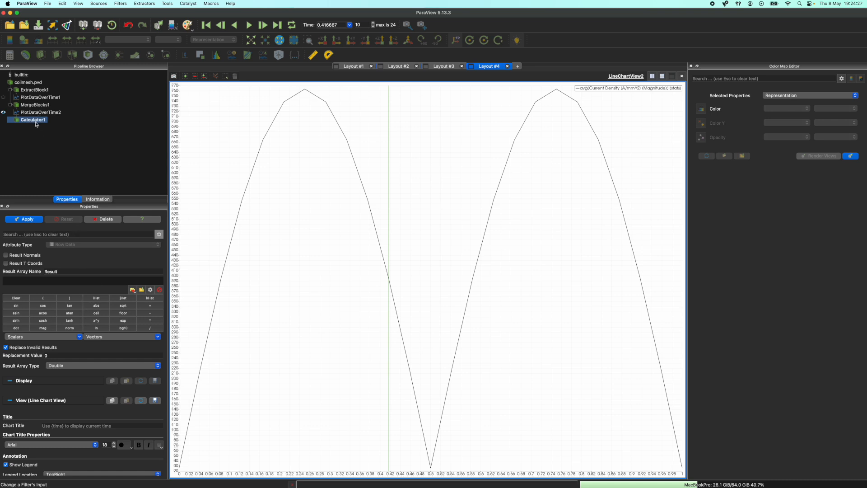
{"action": "left_click_drag", "start_coordinate": [77, 270], "coordinate": [42, 270]}
{"action": "type", "text": "NegCu"}
{"action": "left_click", "coordinate": [63, 281]}
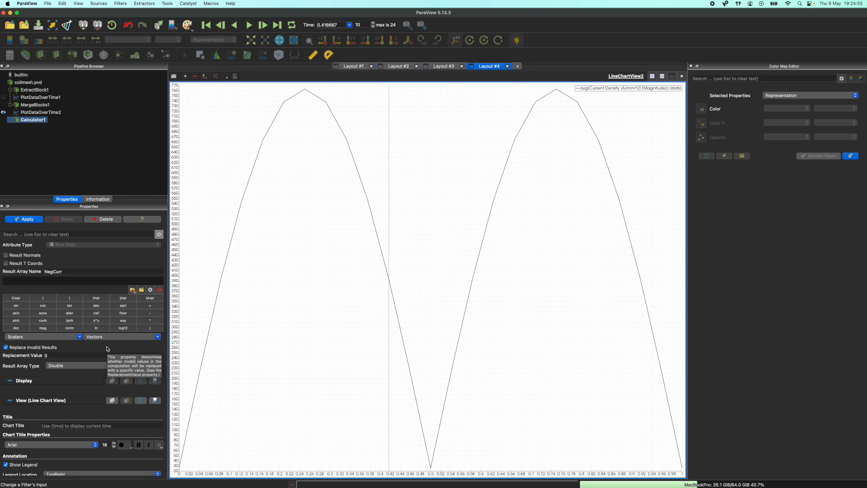
Set the calculator expression to "avg(Current Density [A/mm^2] (Magnitude))"*-1 and apply it
{"action": "left_click", "coordinate": [80, 336]}
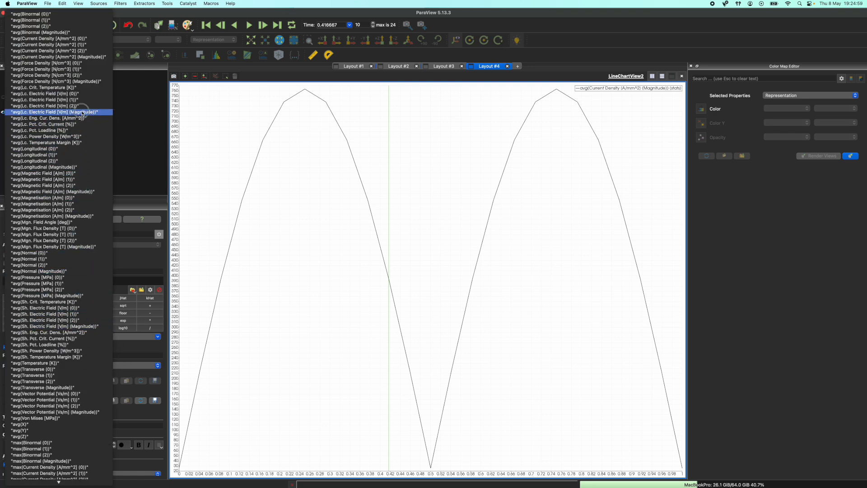
{"action": "left_click", "coordinate": [87, 57]}
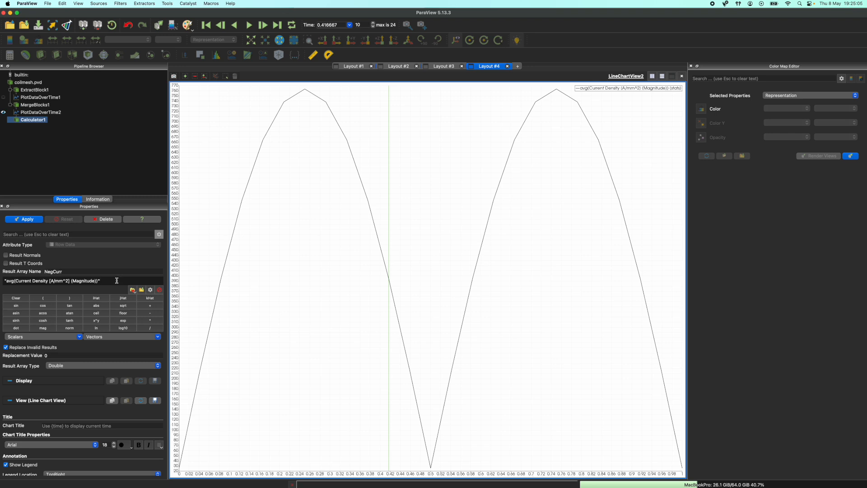
{"action": "type", "text": "*-1"}
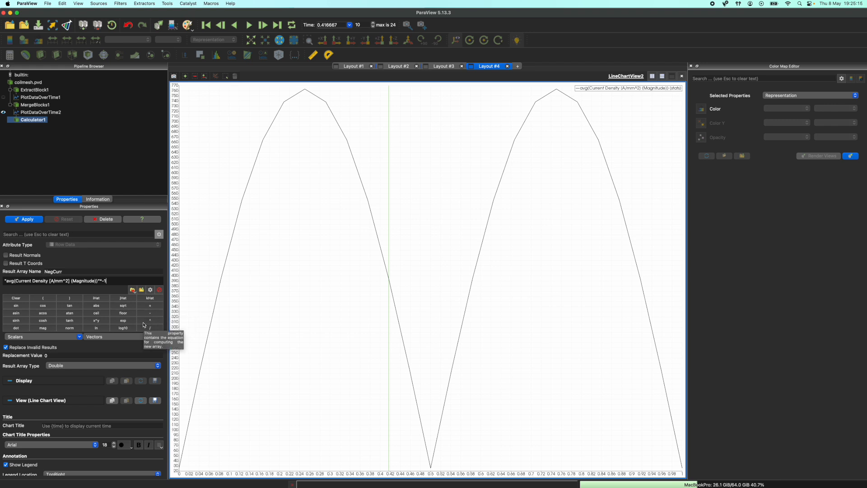
{"action": "left_click", "coordinate": [32, 222]}
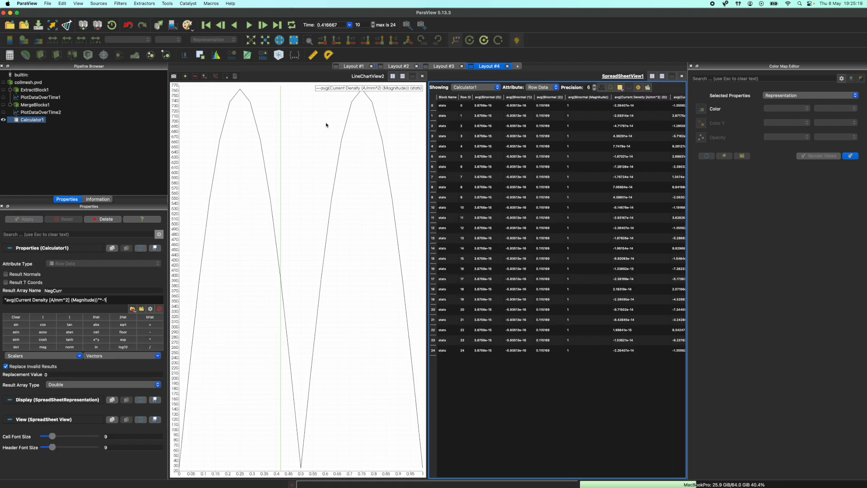
Add a fifth layout with a line chart view and show the Calculator1 output in it
{"action": "left_click", "coordinate": [517, 66]}
{"action": "left_click", "coordinate": [424, 275]}
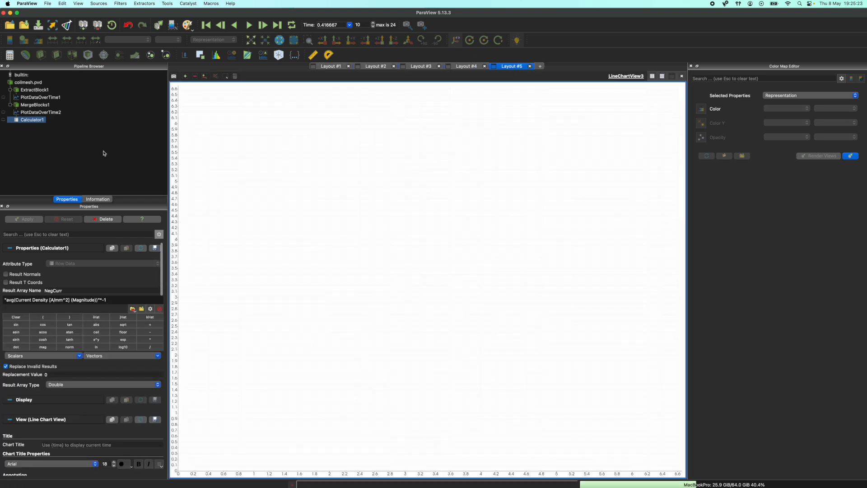
{"action": "left_click", "coordinate": [3, 120]}
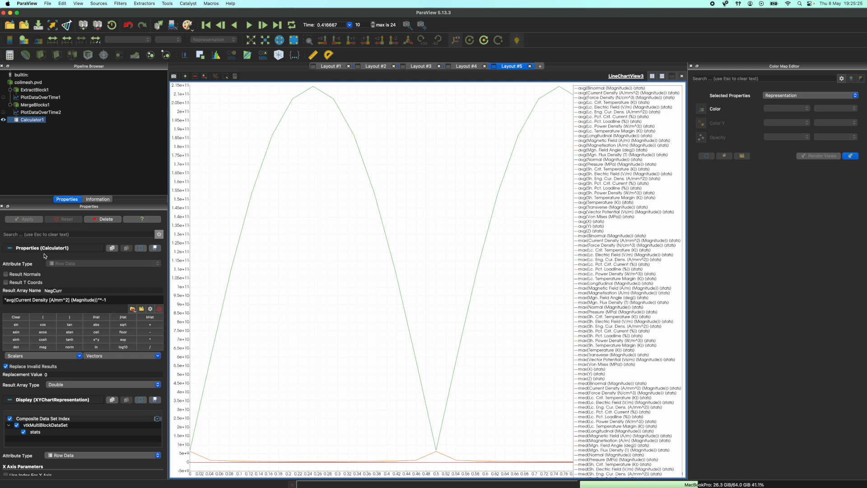
Limit the calculator chart to the NegCurr and avg(Current Density [A/mm^2] (Magnitude)) series
{"action": "scroll", "coordinate": [61, 282], "scroll_direction": "down", "scroll_amount": 5}
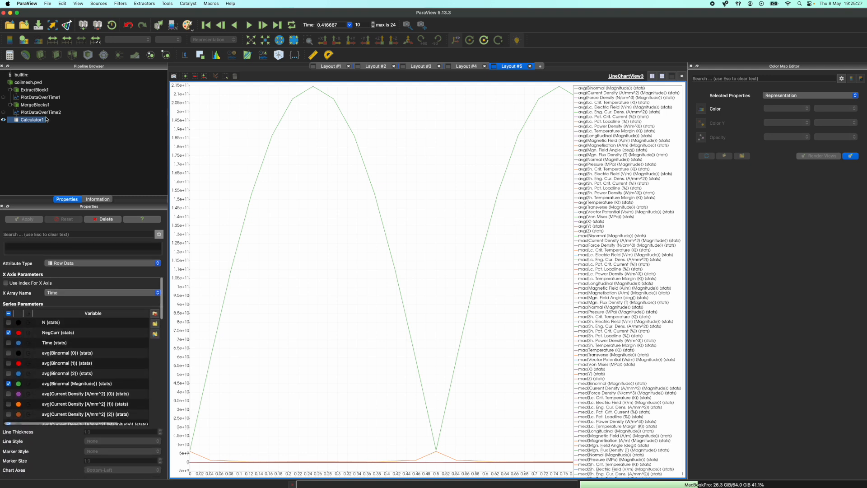
{"action": "left_click", "coordinate": [9, 314]}
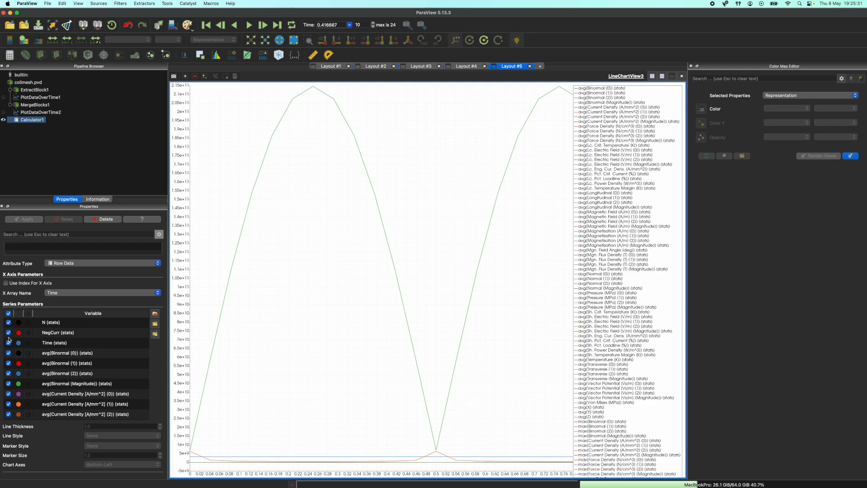
{"action": "left_click", "coordinate": [9, 313]}
{"action": "left_click", "coordinate": [9, 332]}
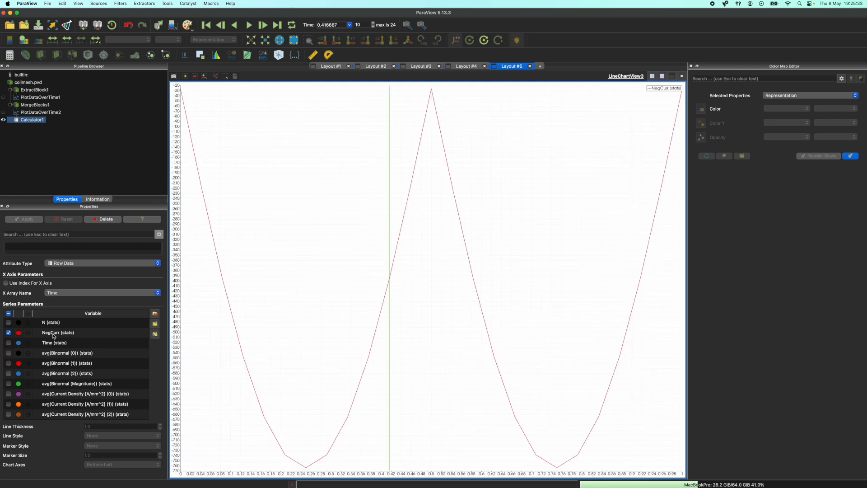
{"action": "scroll", "coordinate": [73, 373], "scroll_direction": "down", "scroll_amount": 2}
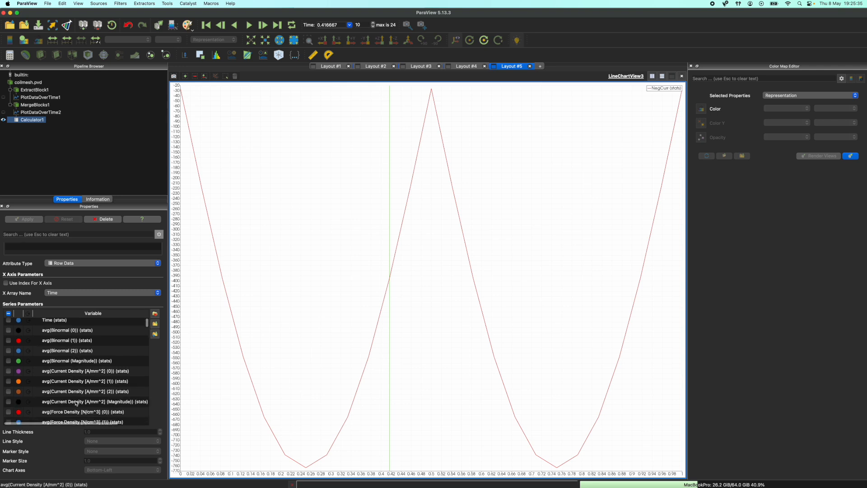
{"action": "left_click", "coordinate": [8, 401]}
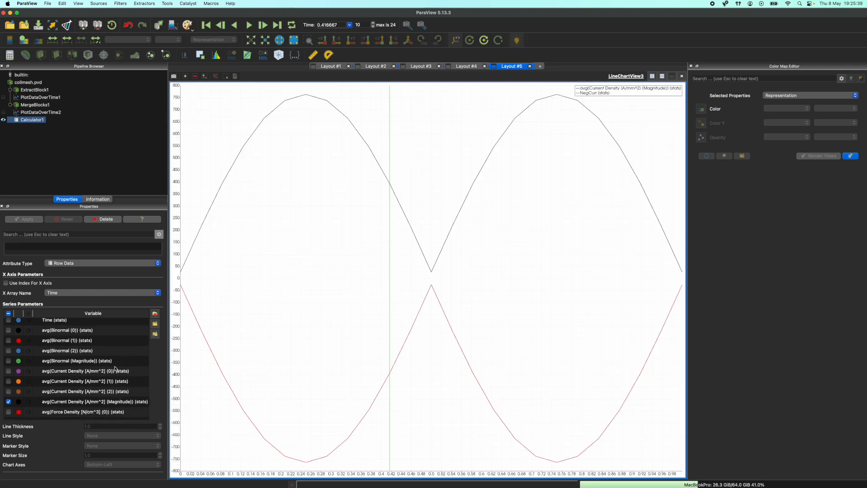
{"action": "scroll", "coordinate": [109, 375], "scroll_direction": "up", "scroll_amount": 2}
{"action": "scroll", "coordinate": [82, 399], "scroll_direction": "up", "scroll_amount": 1}
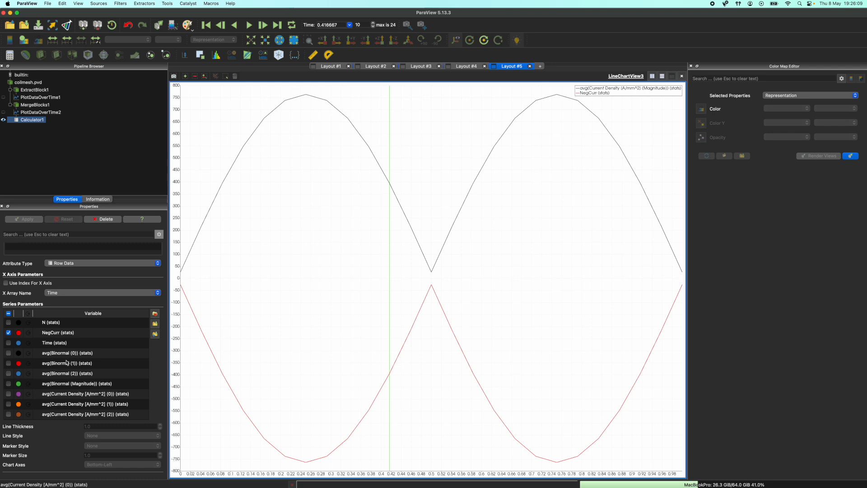
{"action": "scroll", "coordinate": [67, 363], "scroll_direction": "down", "scroll_amount": 3}
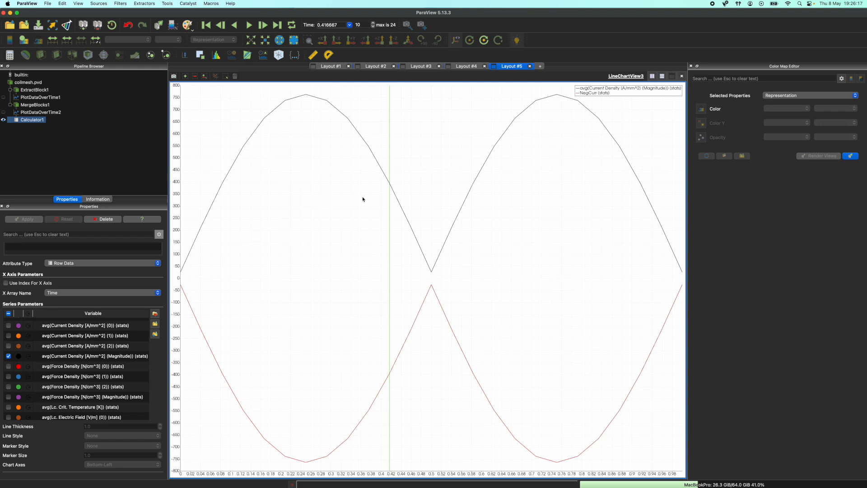
{"action": "scroll", "coordinate": [68, 326], "scroll_direction": "down", "scroll_amount": 10}
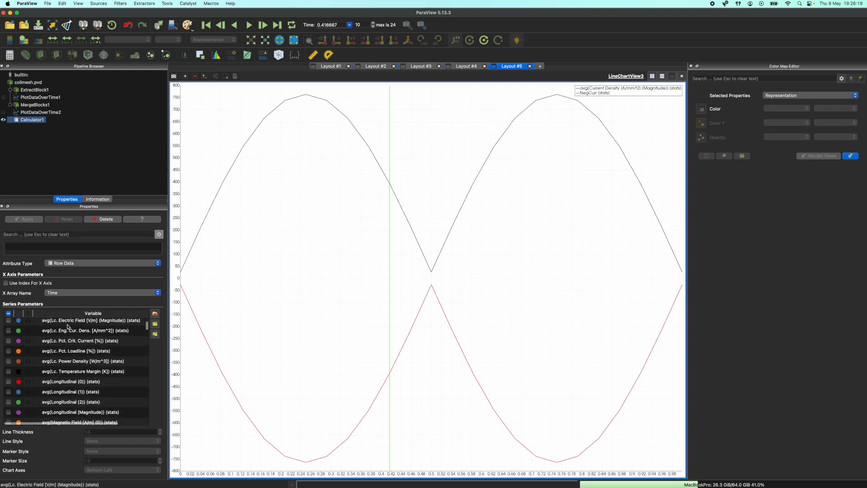
Set the line chart's legend font to Times at size 18
{"action": "scroll", "coordinate": [52, 378], "scroll_direction": "down", "scroll_amount": 5}
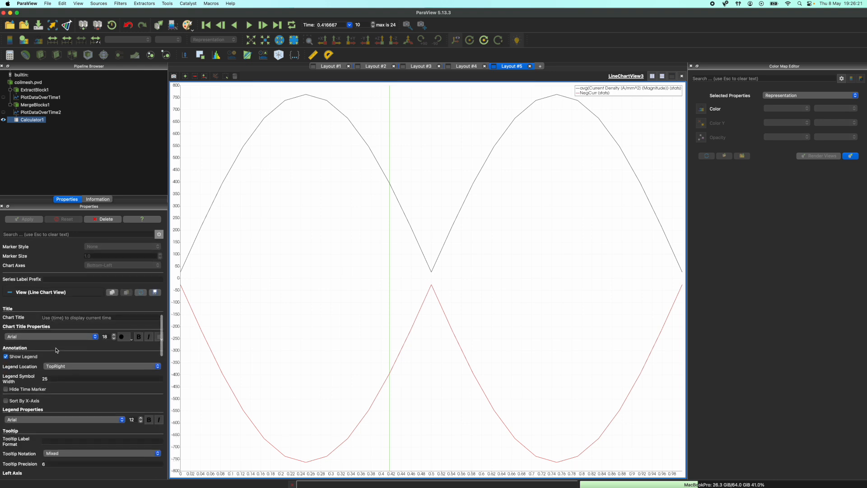
{"action": "scroll", "coordinate": [59, 351], "scroll_direction": "down", "scroll_amount": 2}
{"action": "scroll", "coordinate": [67, 316], "scroll_direction": "up", "scroll_amount": 6}
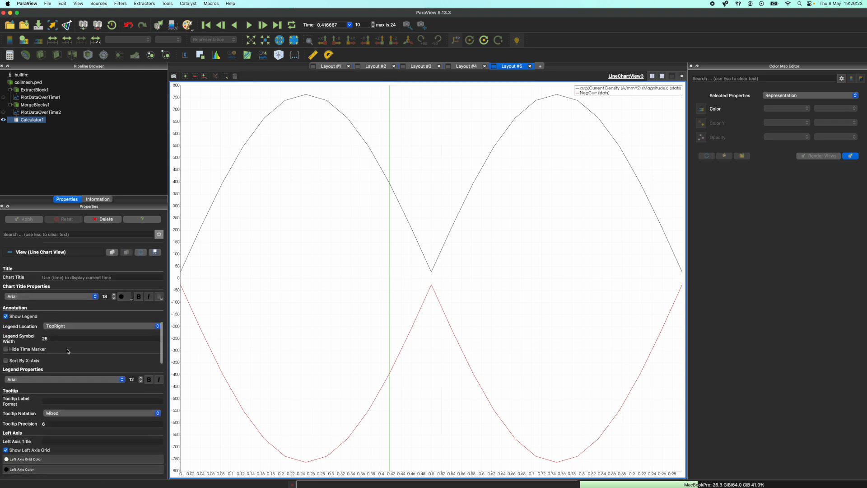
{"action": "scroll", "coordinate": [67, 316], "scroll_direction": "down", "scroll_amount": 5}
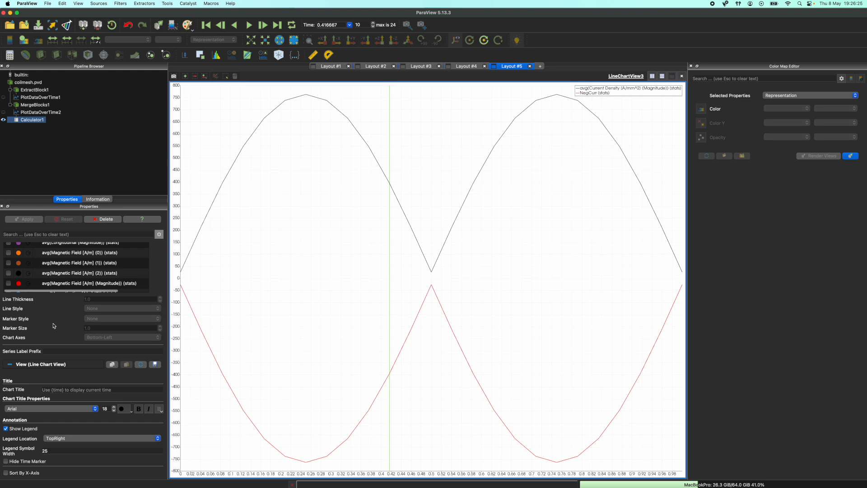
{"action": "left_click", "coordinate": [50, 356]}
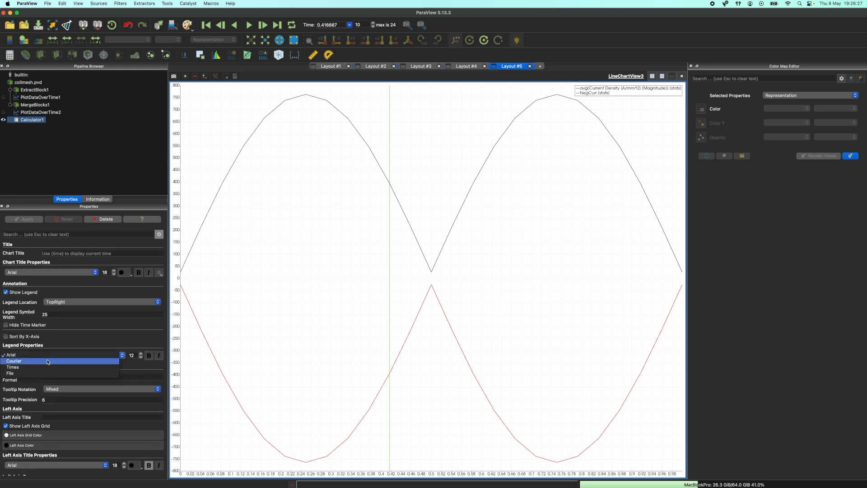
{"action": "left_click", "coordinate": [45, 368]}
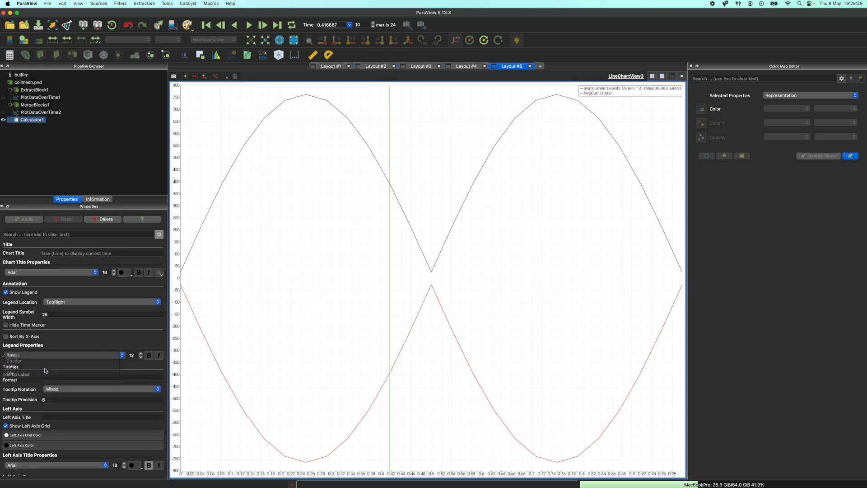
{"action": "left_click", "coordinate": [141, 354]}
{"action": "left_click", "coordinate": [141, 353]}
{"action": "left_click", "coordinate": [140, 353]}
{"action": "left_click", "coordinate": [141, 354]}
{"action": "left_click", "coordinate": [140, 353]}
{"action": "left_click", "coordinate": [141, 353]}
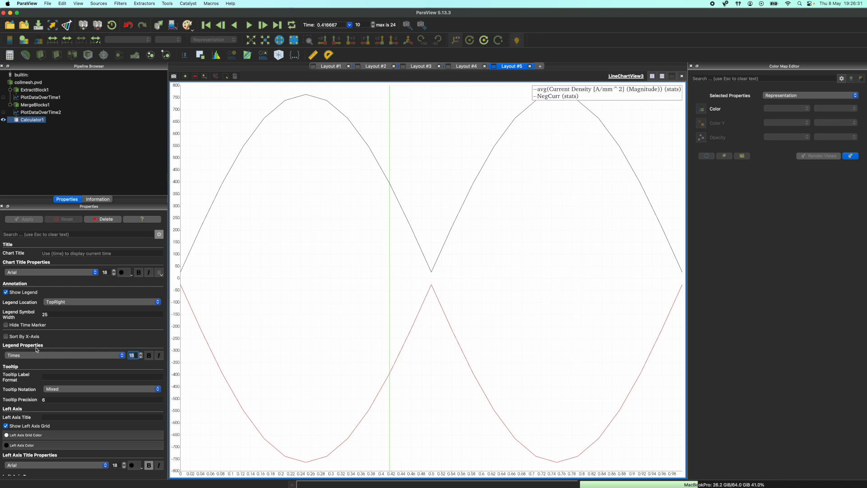
Give the line chart the title Current Density
{"action": "scroll", "coordinate": [74, 343], "scroll_direction": "up", "scroll_amount": 2}
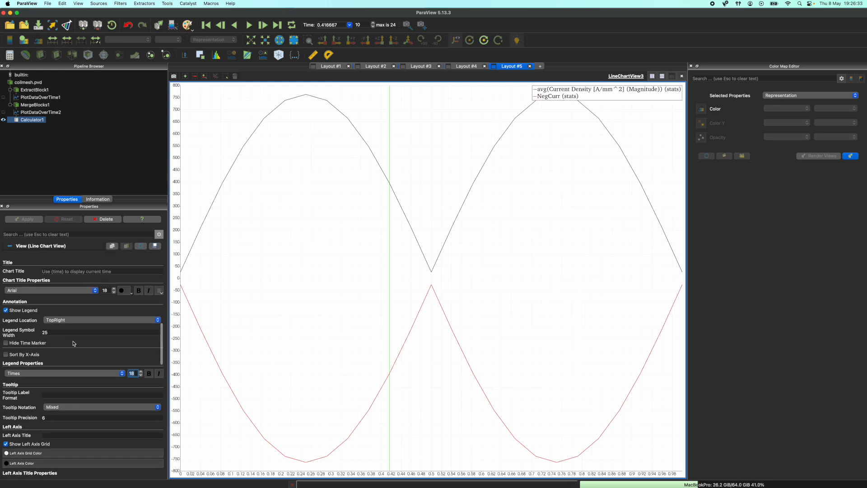
{"action": "left_click", "coordinate": [68, 270]}
{"action": "type", "text": "Cur"}
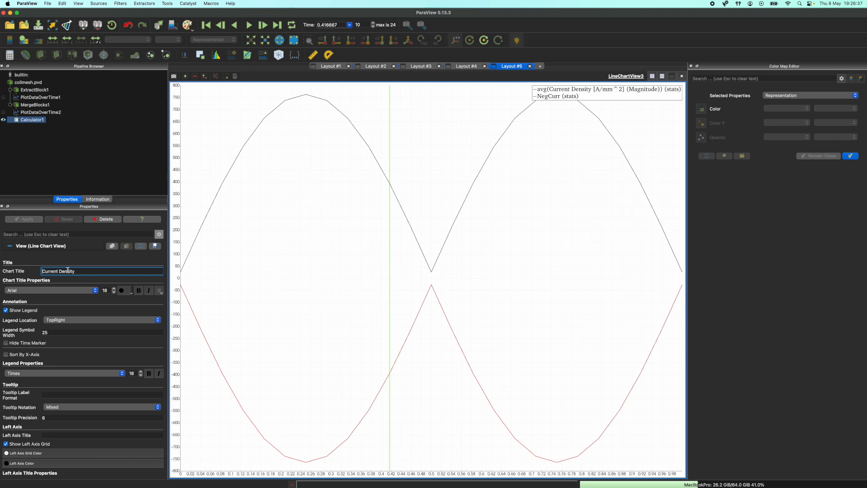
{"action": "type", "text": "rent Density"}
{"action": "key", "text": "Return"}
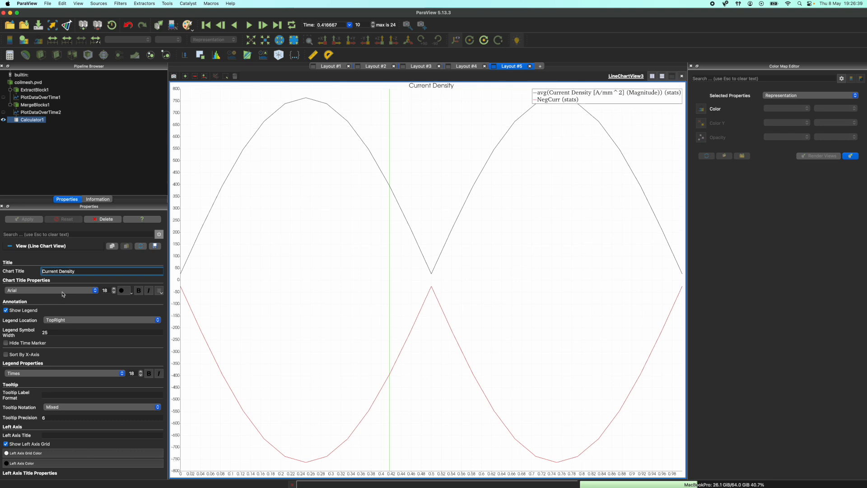
Set the chart title's font to Times at size 23
{"action": "left_click", "coordinate": [64, 290]}
{"action": "left_click", "coordinate": [14, 301]}
{"action": "left_click", "coordinate": [115, 288]}
{"action": "left_click", "coordinate": [115, 289]}
{"action": "left_click", "coordinate": [114, 288]}
{"action": "left_click", "coordinate": [115, 288]}
{"action": "left_click", "coordinate": [114, 288]}
Title the chart's left axis J [A/mm^2] and set that title's font to Times
{"action": "scroll", "coordinate": [110, 298], "scroll_direction": "down", "scroll_amount": 10}
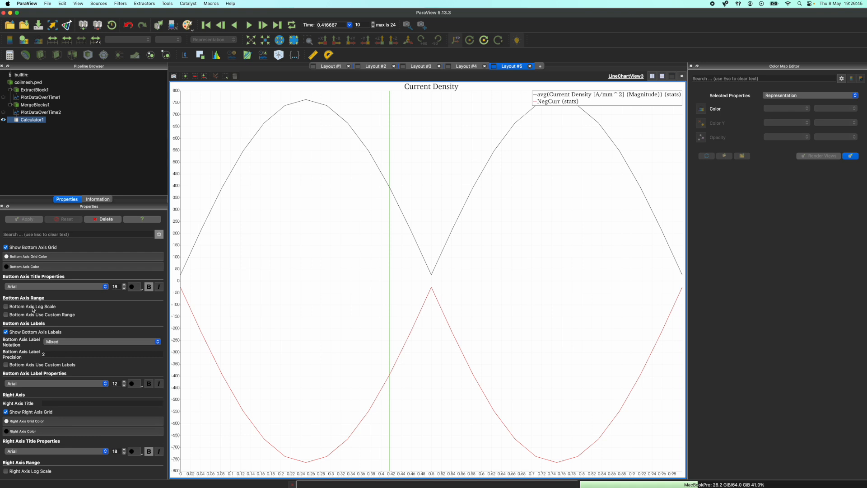
{"action": "scroll", "coordinate": [37, 299], "scroll_direction": "up", "scroll_amount": 3}
{"action": "scroll", "coordinate": [39, 296], "scroll_direction": "up", "scroll_amount": 6}
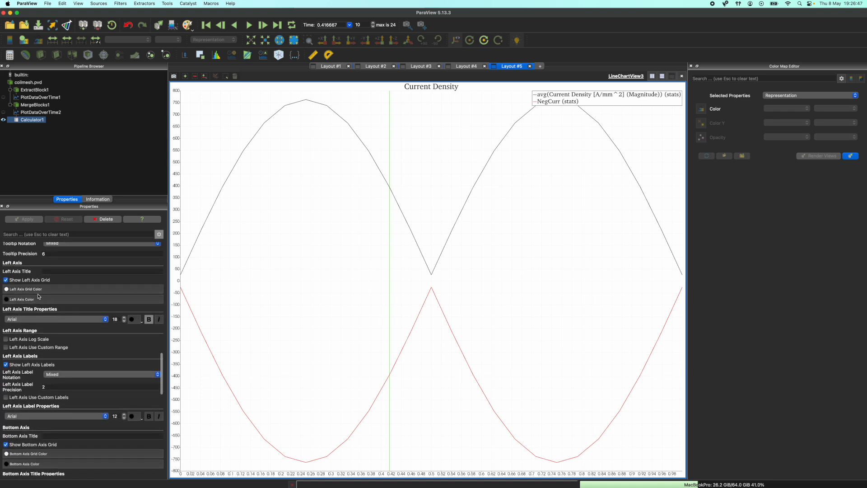
{"action": "left_click", "coordinate": [50, 271]}
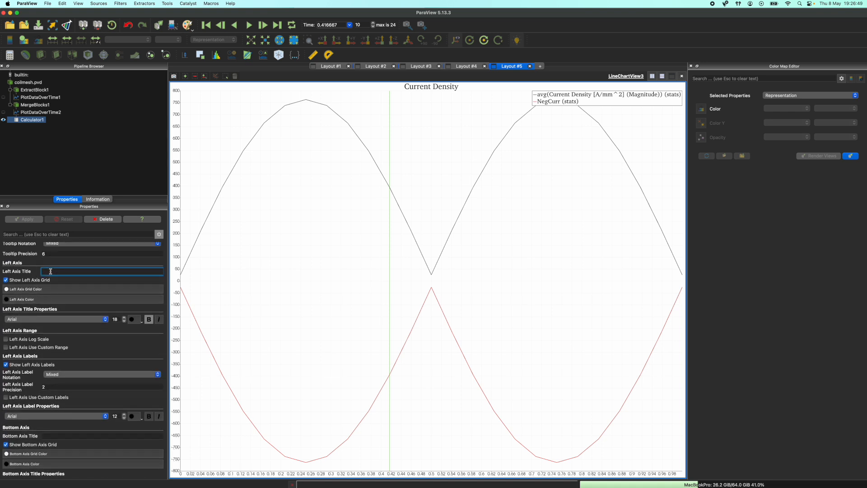
{"action": "type", "text": "J [A/mm^2]"}
{"action": "key", "text": "Return"}
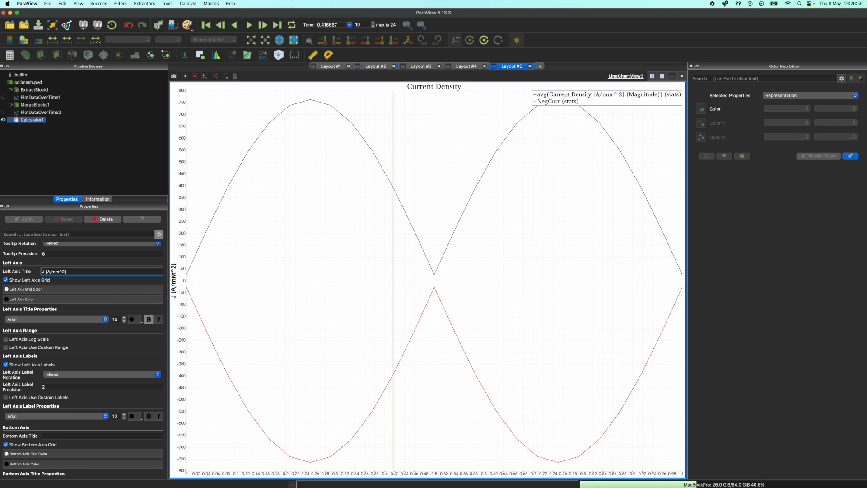
{"action": "left_click", "coordinate": [92, 320]}
{"action": "left_click", "coordinate": [63, 328]}
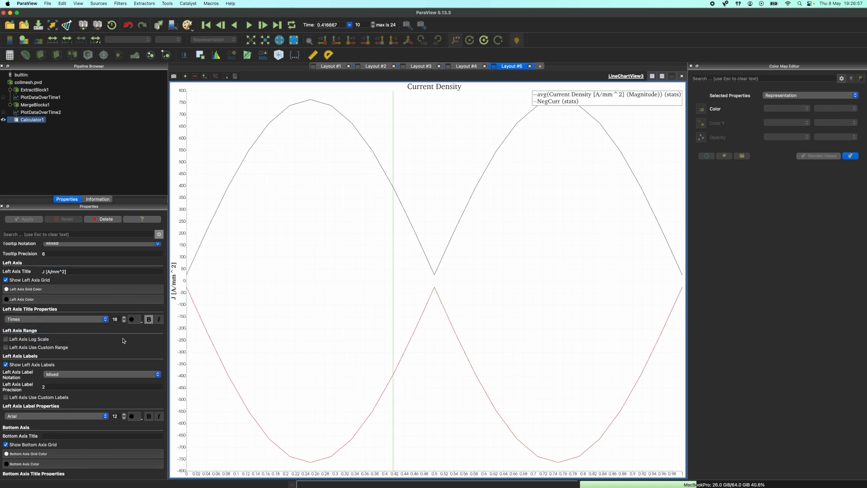
Set the left axis labels to the Courier font at size 19
{"action": "left_click", "coordinate": [103, 416]}
{"action": "left_click", "coordinate": [75, 425]}
{"action": "left_click", "coordinate": [125, 415]}
{"action": "left_click", "coordinate": [124, 414]}
{"action": "left_click", "coordinate": [124, 414]}
{"action": "left_click", "coordinate": [124, 414]}
{"action": "left_click", "coordinate": [125, 414]}
{"action": "left_click", "coordinate": [125, 414]}
{"action": "left_click", "coordinate": [125, 414]}
Enable custom labels on the left axis and enter 800, 400, 0, -400 and -800
{"action": "scroll", "coordinate": [93, 381], "scroll_direction": "down", "scroll_amount": 3}
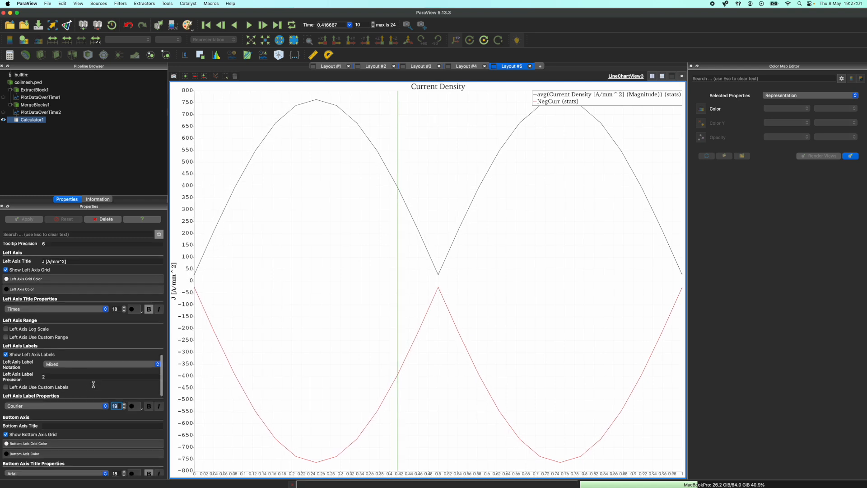
{"action": "scroll", "coordinate": [93, 375], "scroll_direction": "down", "scroll_amount": 3}
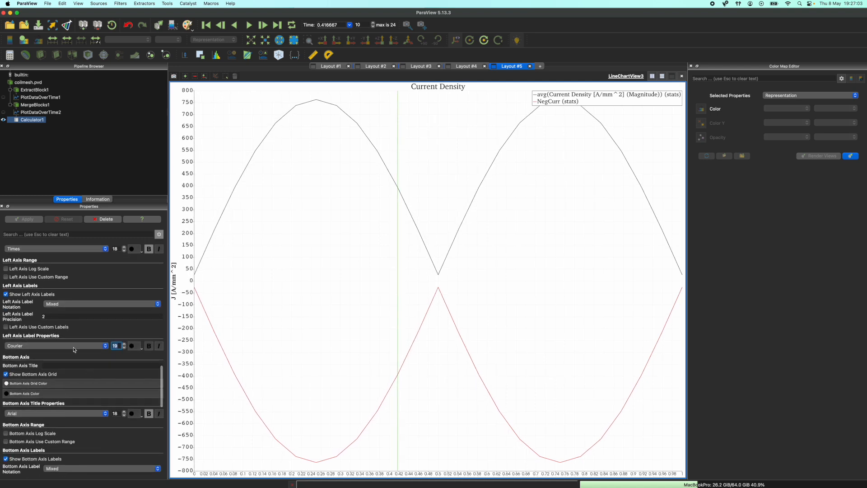
{"action": "left_click", "coordinate": [47, 328]}
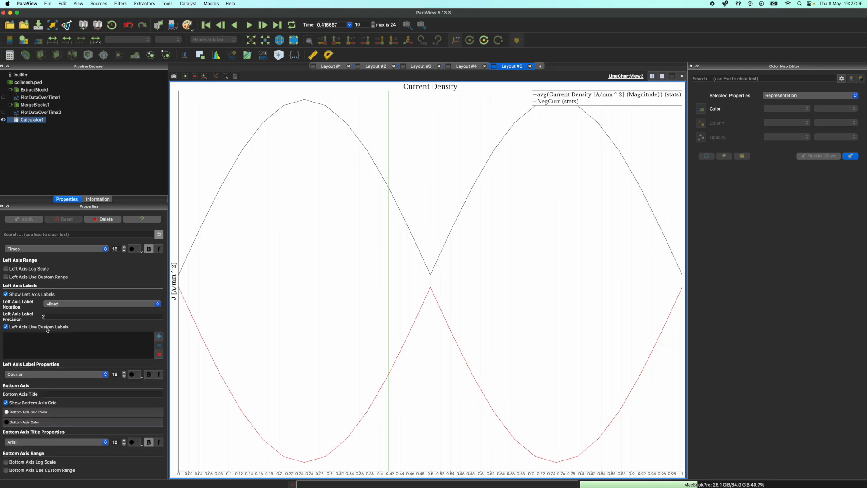
{"action": "left_click", "coordinate": [160, 336]}
{"action": "type", "text": "800"}
{"action": "key", "text": "Tab"}
{"action": "type", "text": "4"}
{"action": "key", "text": "Tab"}
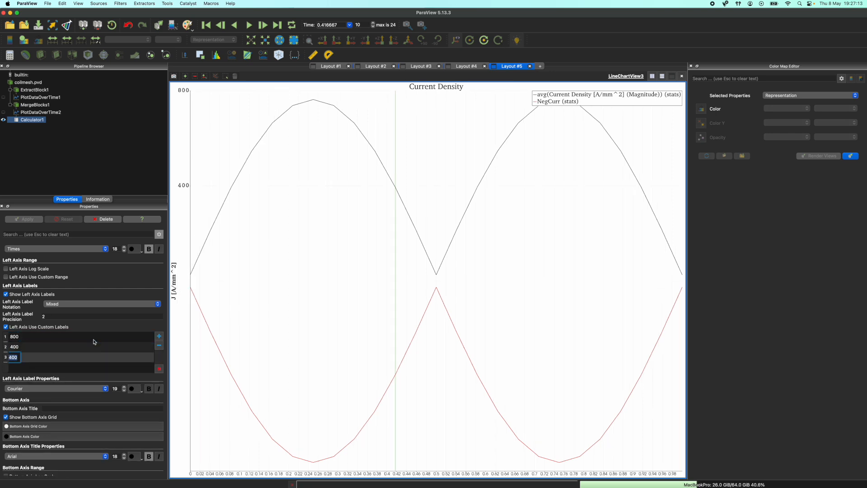
{"action": "type", "text": "0"}
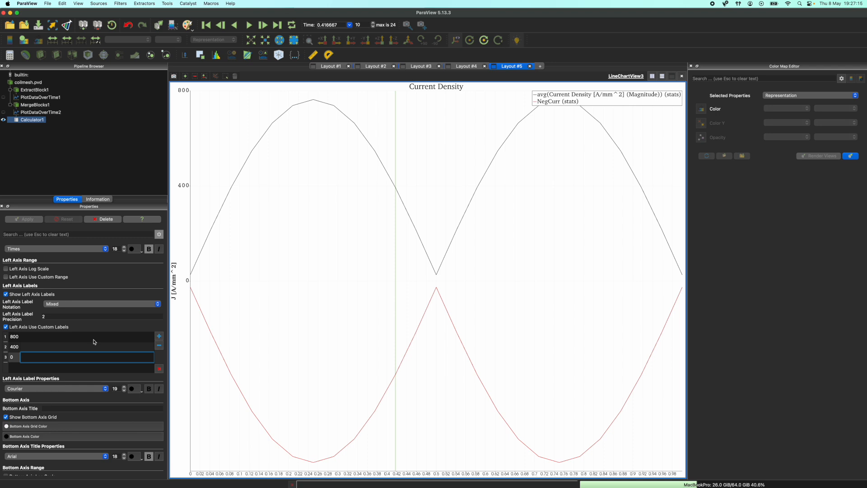
{"action": "key", "text": "Tab"}
{"action": "type", "text": "-400"}
{"action": "key", "text": "Tab"}
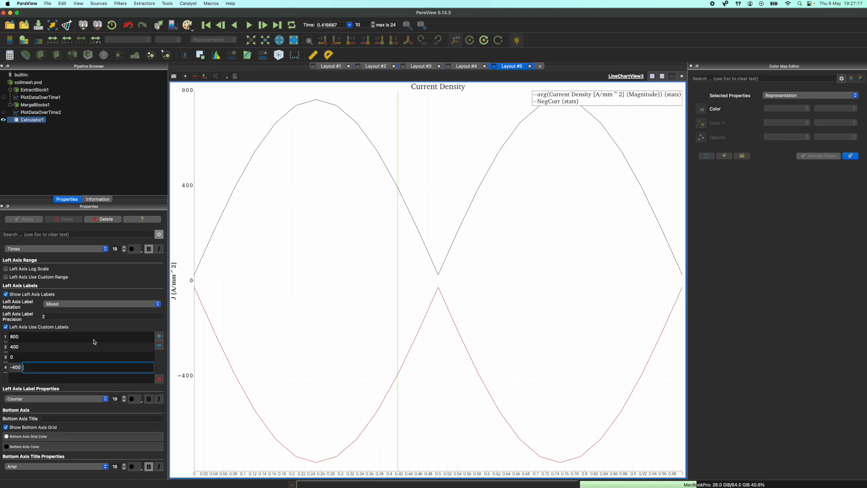
{"action": "type", "text": "-800"}
{"action": "key", "text": "Return"}
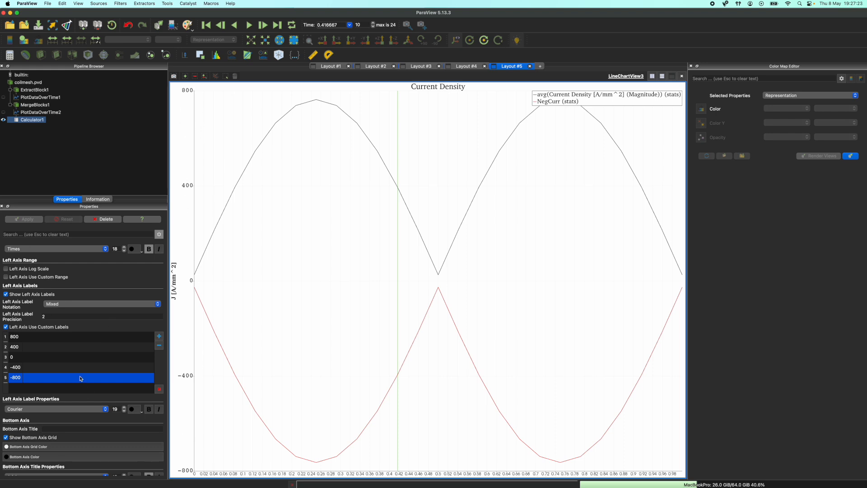
Title the chart's bottom axis Time [s]
{"action": "scroll", "coordinate": [115, 347], "scroll_direction": "down", "scroll_amount": 2}
{"action": "scroll", "coordinate": [110, 357], "scroll_direction": "down", "scroll_amount": 5}
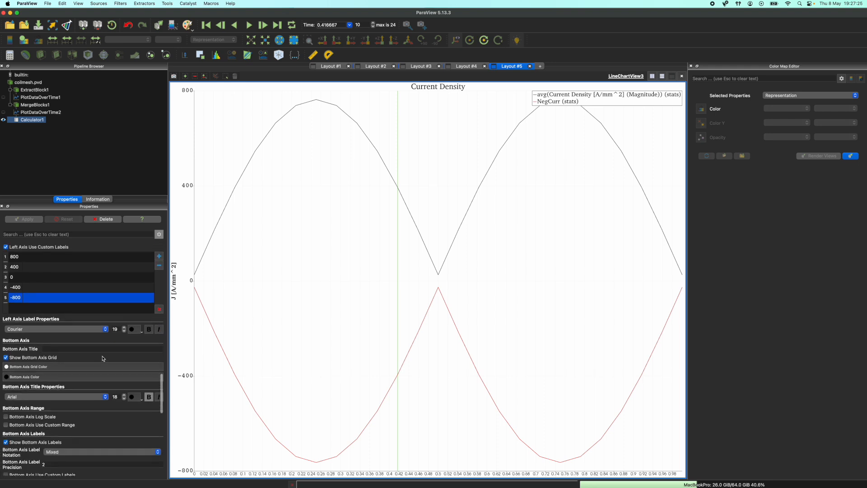
{"action": "left_click", "coordinate": [76, 343]}
{"action": "type", "text": "Time [s"}
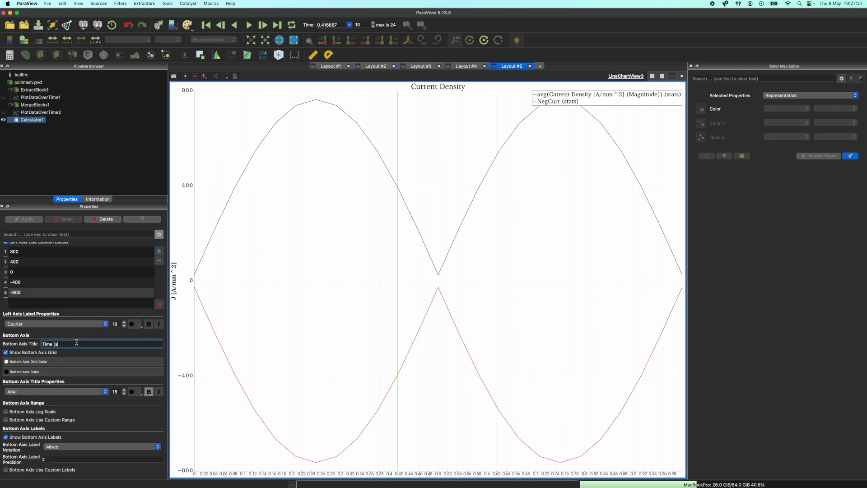
{"action": "type", "text": "]"}
{"action": "key", "text": "Return"}
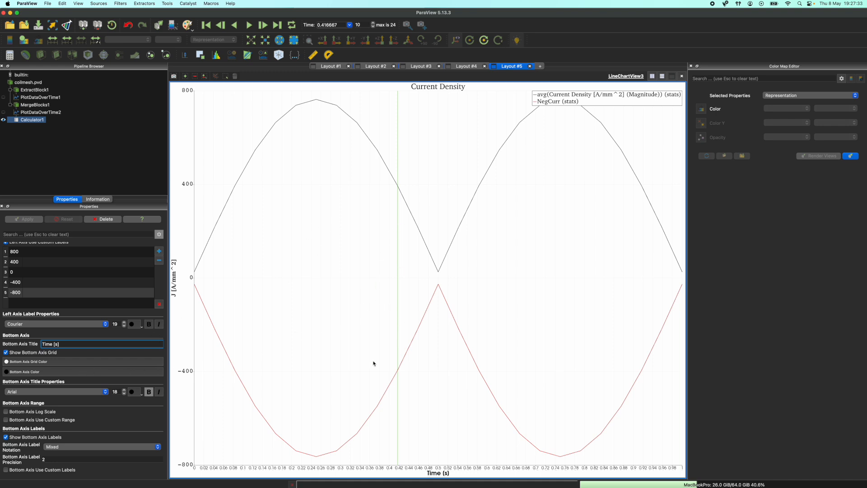
Switch the current time of the animation to 0.0833333
{"action": "scroll", "coordinate": [68, 392], "scroll_direction": "up", "scroll_amount": 6}
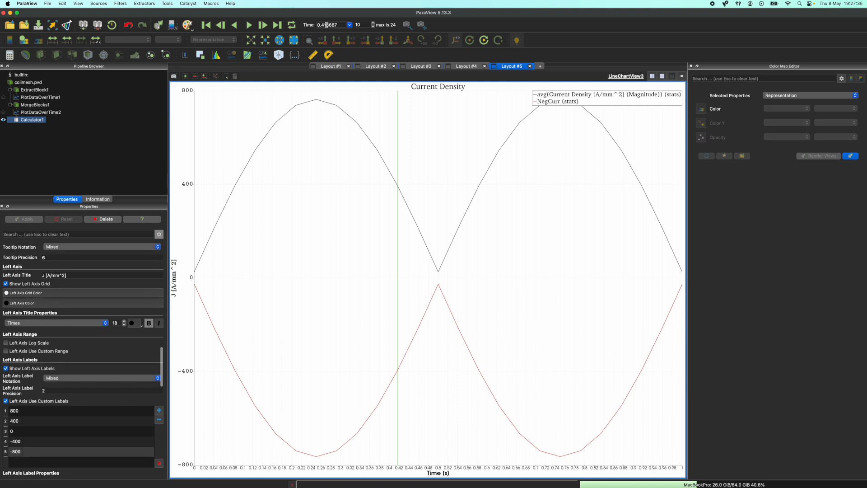
{"action": "left_click", "coordinate": [350, 25]}
{"action": "left_click", "coordinate": [337, 42]}
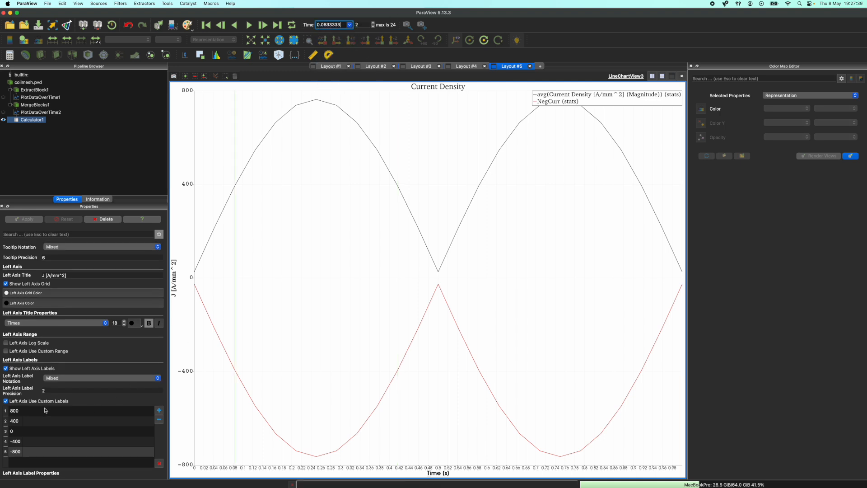
Hide the time marker in the current density chart
{"action": "scroll", "coordinate": [46, 410], "scroll_direction": "up", "scroll_amount": 5}
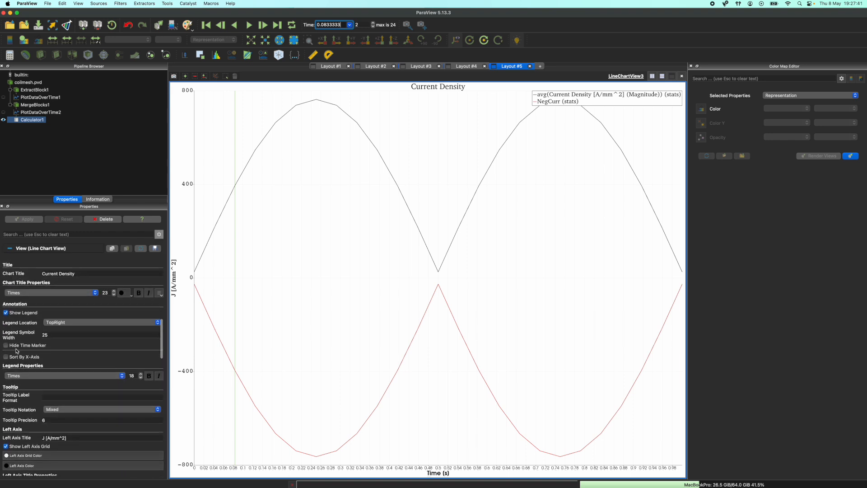
{"action": "scroll", "coordinate": [22, 354], "scroll_direction": "up", "scroll_amount": 6}
{"action": "scroll", "coordinate": [28, 356], "scroll_direction": "down", "scroll_amount": 3}
{"action": "scroll", "coordinate": [38, 362], "scroll_direction": "down", "scroll_amount": 2}
{"action": "left_click", "coordinate": [6, 378]}
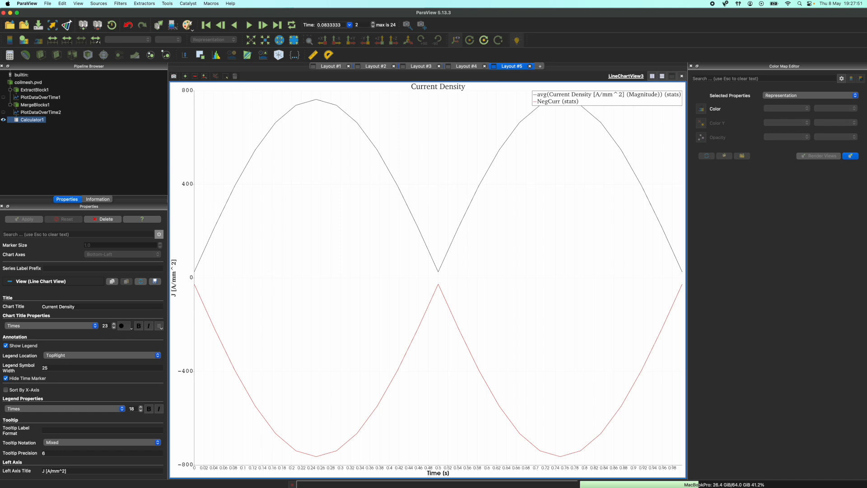
Split the layout to add a render view below the chart and show coilmesh.pvd in it
{"action": "left_click", "coordinate": [662, 77]}
{"action": "left_click", "coordinate": [443, 305]}
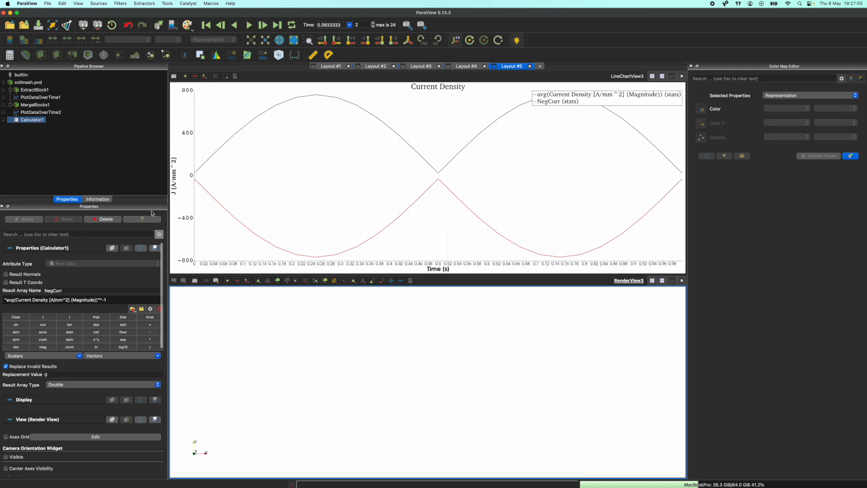
{"action": "left_click", "coordinate": [3, 82]}
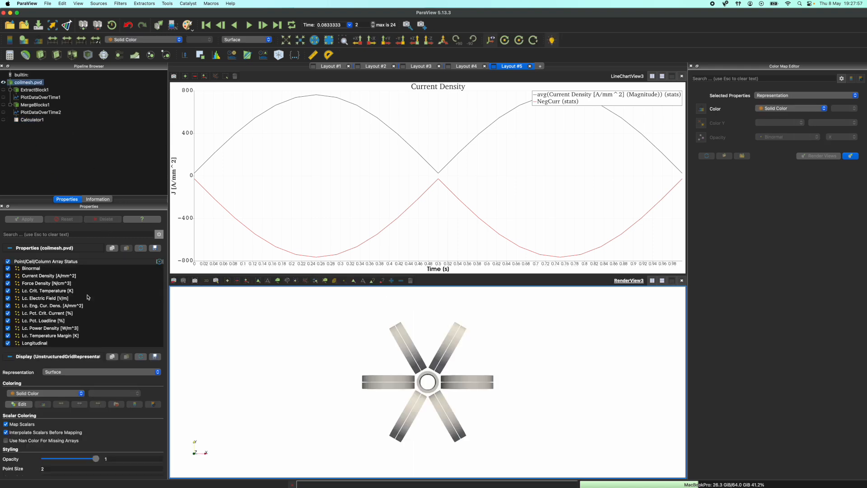
Color the coil mesh in the render view by Mgn. Field Angle [deg]
{"action": "scroll", "coordinate": [65, 364], "scroll_direction": "down", "scroll_amount": 3}
{"action": "left_click", "coordinate": [66, 365]}
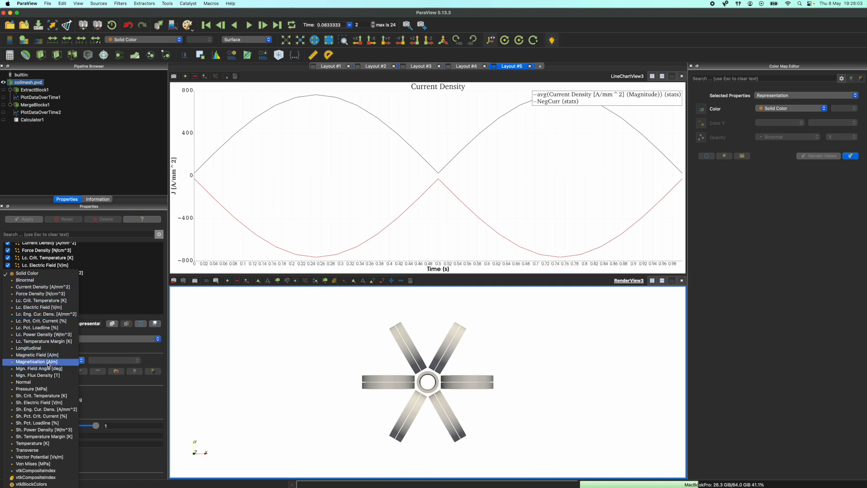
{"action": "left_click", "coordinate": [47, 370]}
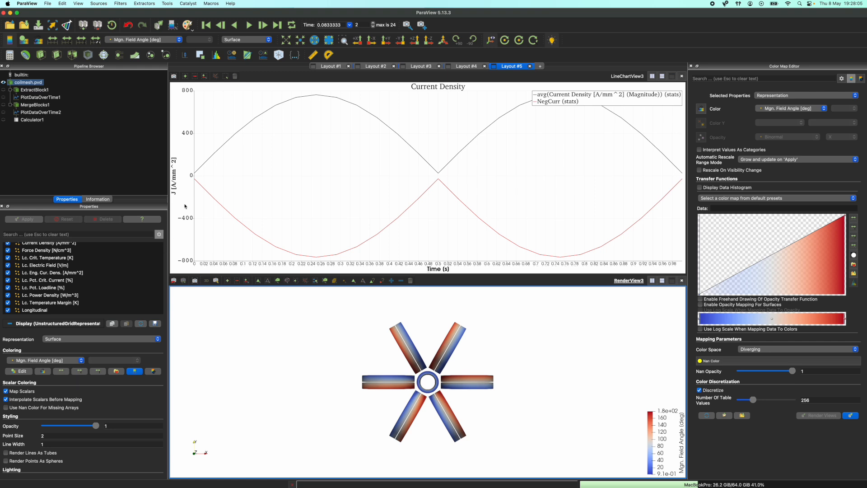
Show the time marker in the current density chart again and play the animation over time
{"action": "left_click", "coordinate": [324, 172]}
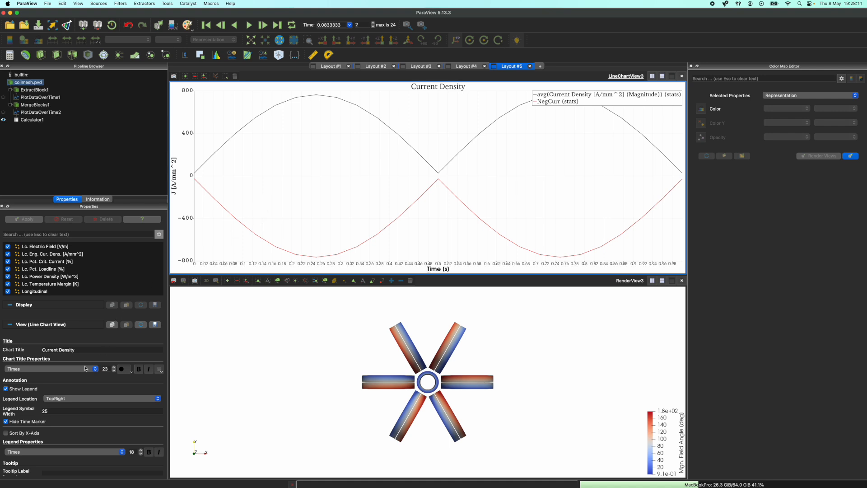
{"action": "scroll", "coordinate": [87, 367], "scroll_direction": "down", "scroll_amount": 3}
{"action": "left_click", "coordinate": [39, 367]}
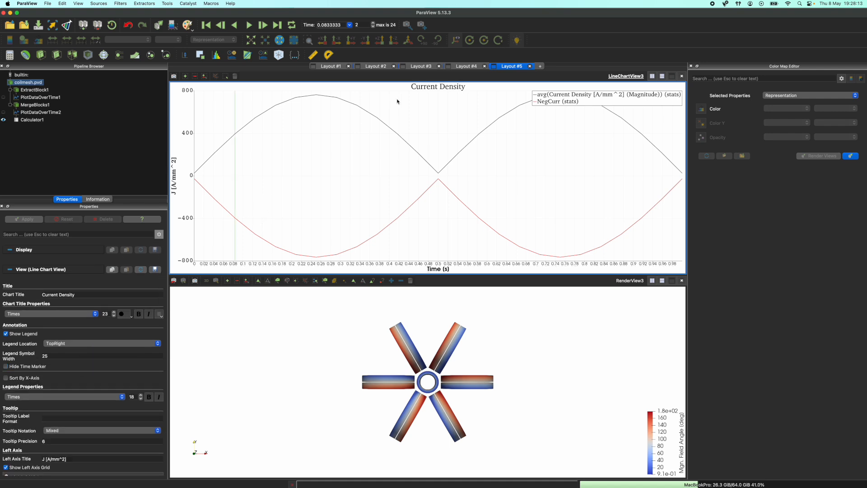
{"action": "left_click", "coordinate": [249, 25]}
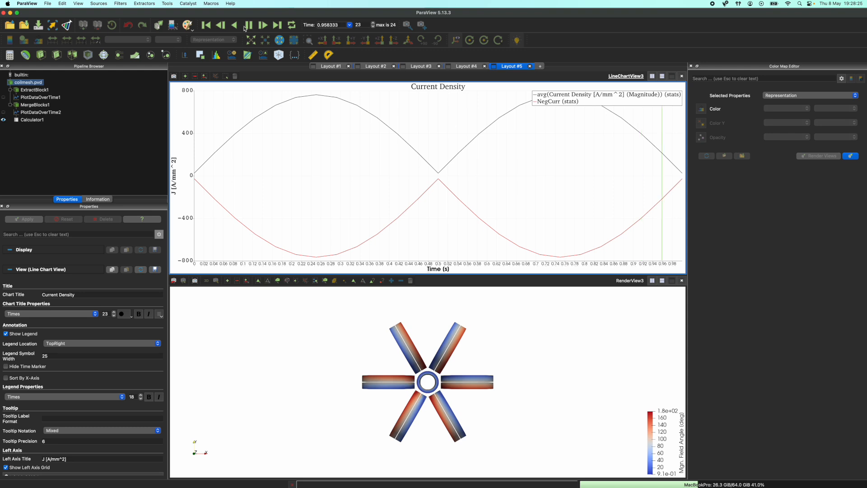
Recolor the coil mesh in the render view by the magnitude of Mgn. Flux Density [T]
{"action": "scroll", "coordinate": [110, 365], "scroll_direction": "up", "scroll_amount": 2}
{"action": "left_click", "coordinate": [302, 375]}
{"action": "scroll", "coordinate": [77, 384], "scroll_direction": "up", "scroll_amount": 5}
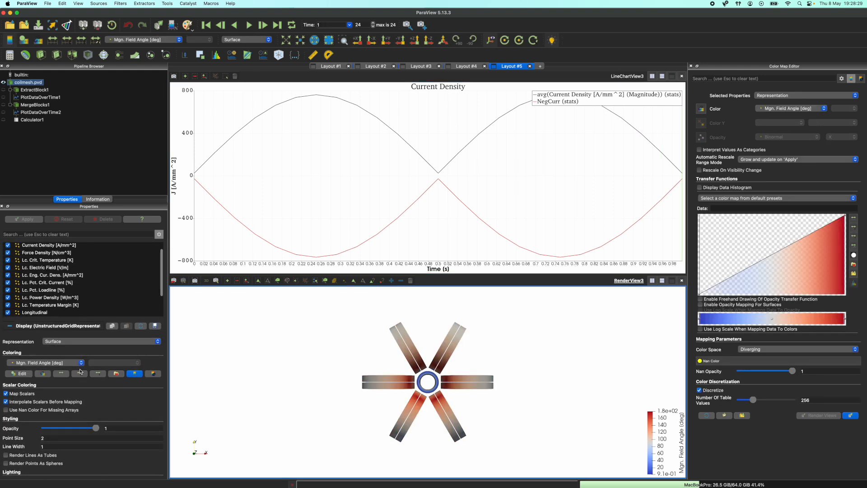
{"action": "left_click", "coordinate": [76, 390]}
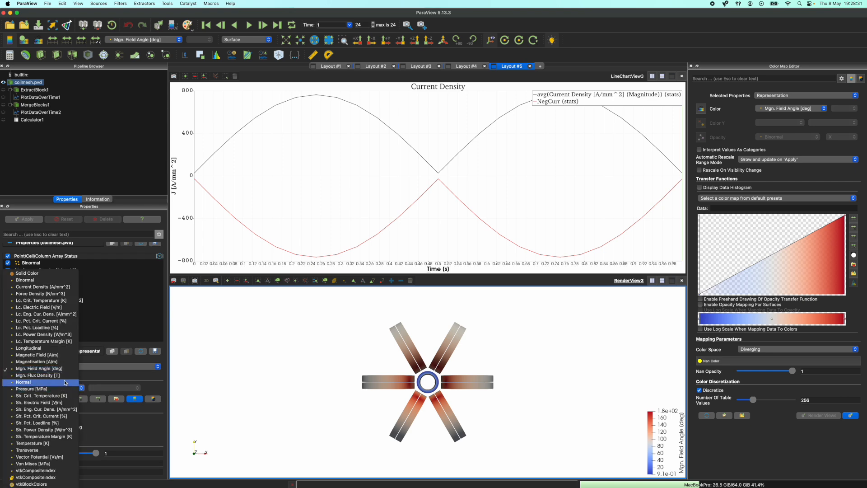
{"action": "left_click", "coordinate": [68, 376]}
Play the time animation of the flux density on the angled coil mesh alongside the current density chart, then stop playback
{"action": "left_click_drag", "start_coordinate": [434, 368], "coordinate": [448, 384]}
{"action": "left_click", "coordinate": [249, 25]}
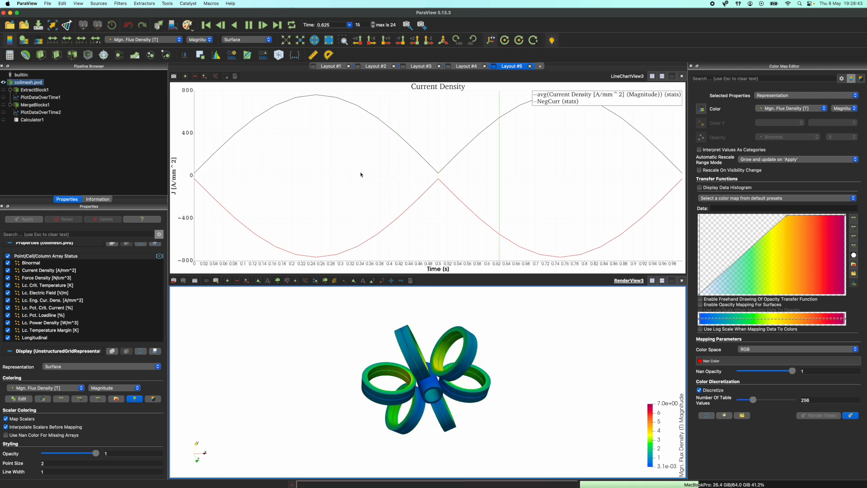
{"action": "left_click", "coordinate": [47, 5]}
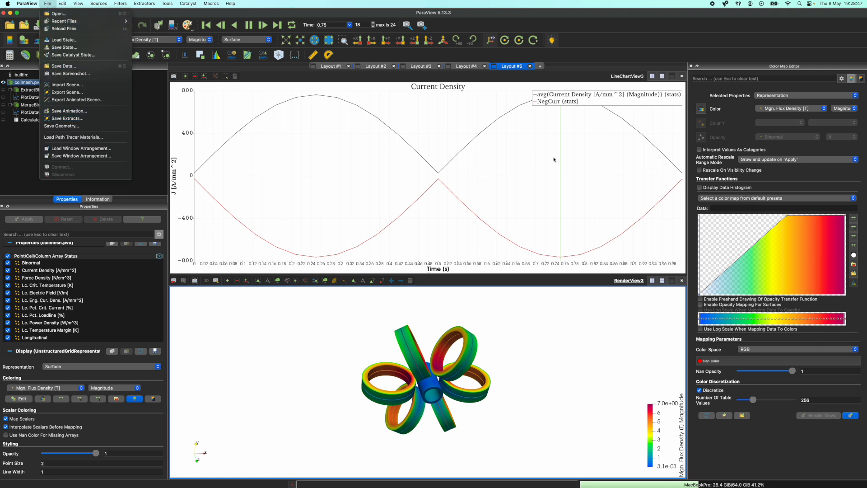
{"action": "left_click", "coordinate": [520, 314]}
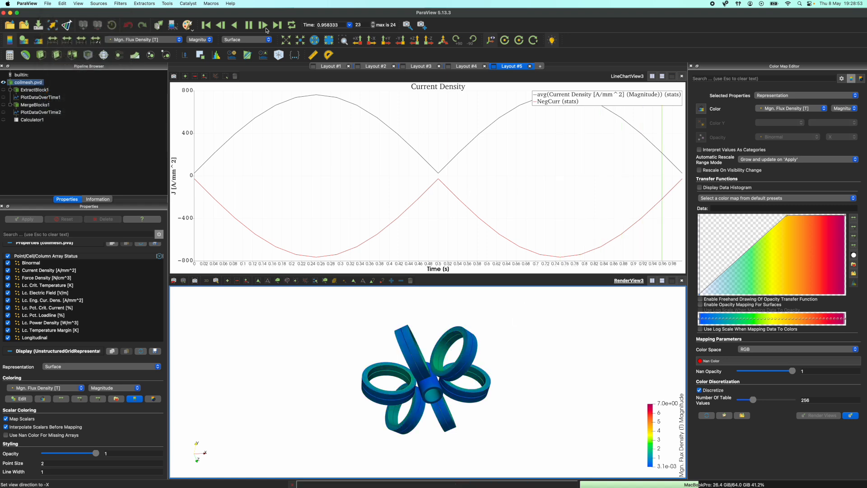
{"action": "left_click", "coordinate": [248, 26]}
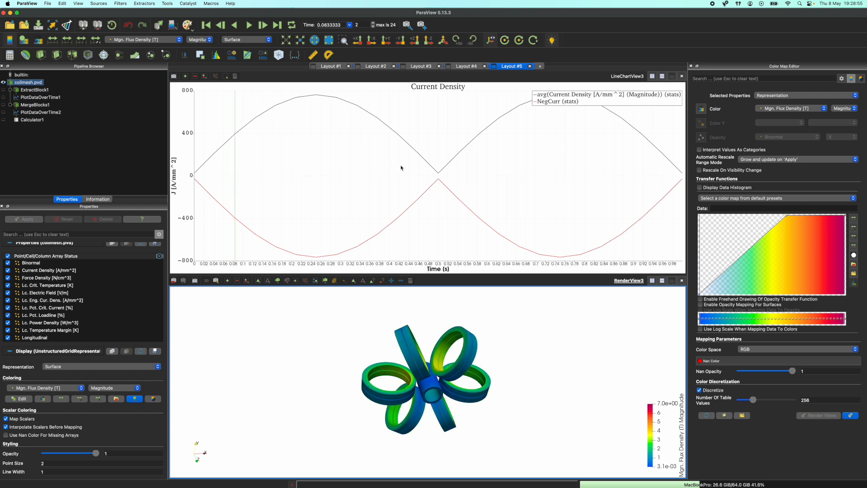